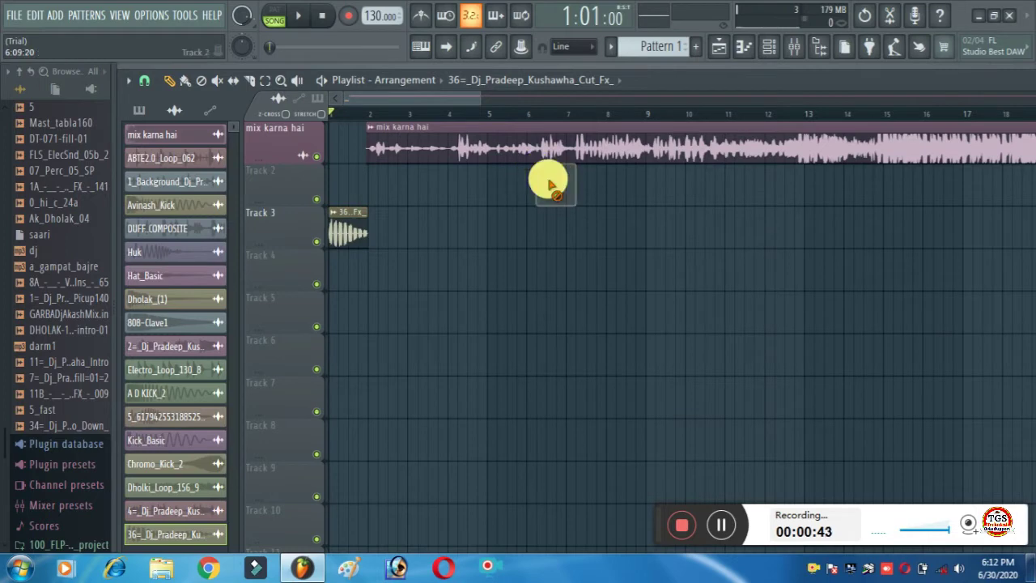
- Place the Cut_Fx clip on Track 2 at bar 1, extended to three bars, and add copies on Track 3 at bars 4 and 8
{"action": "left_click_drag", "start_coordinate": [348, 202], "coordinate": [342, 173]}
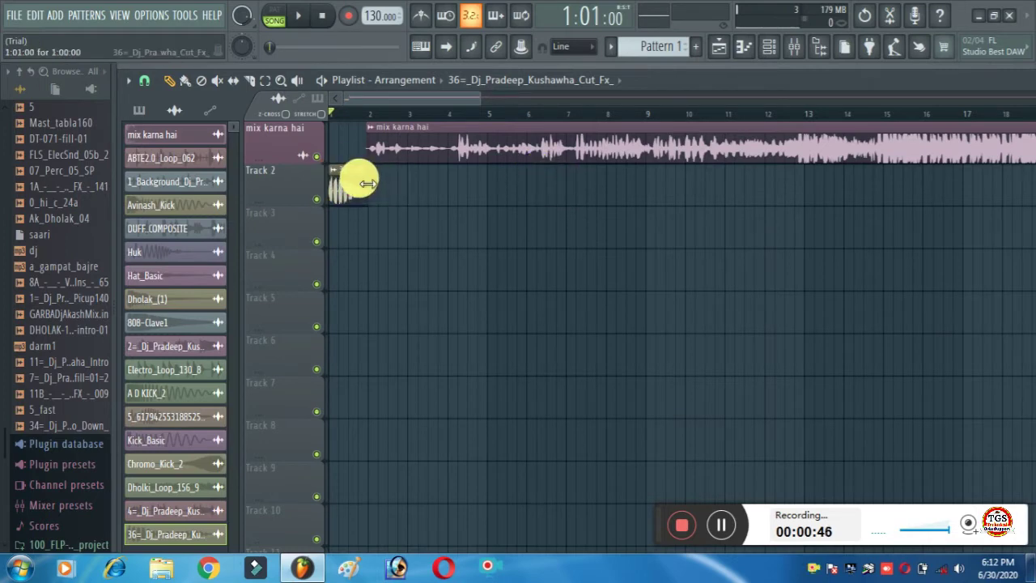
{"action": "left_click_drag", "start_coordinate": [367, 183], "coordinate": [416, 184]}
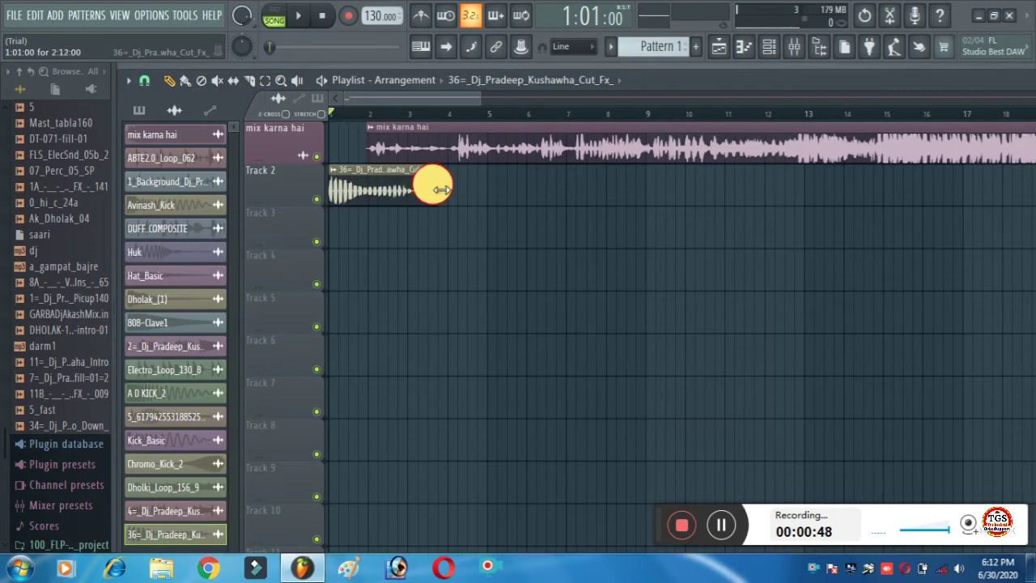
{"action": "left_click", "coordinate": [448, 227]}
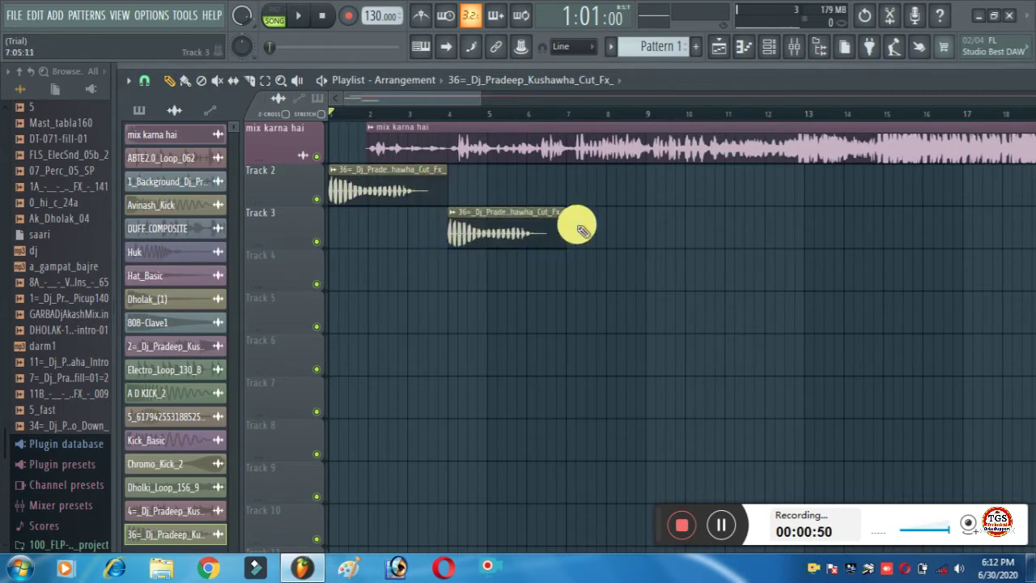
{"action": "left_click", "coordinate": [618, 226]}
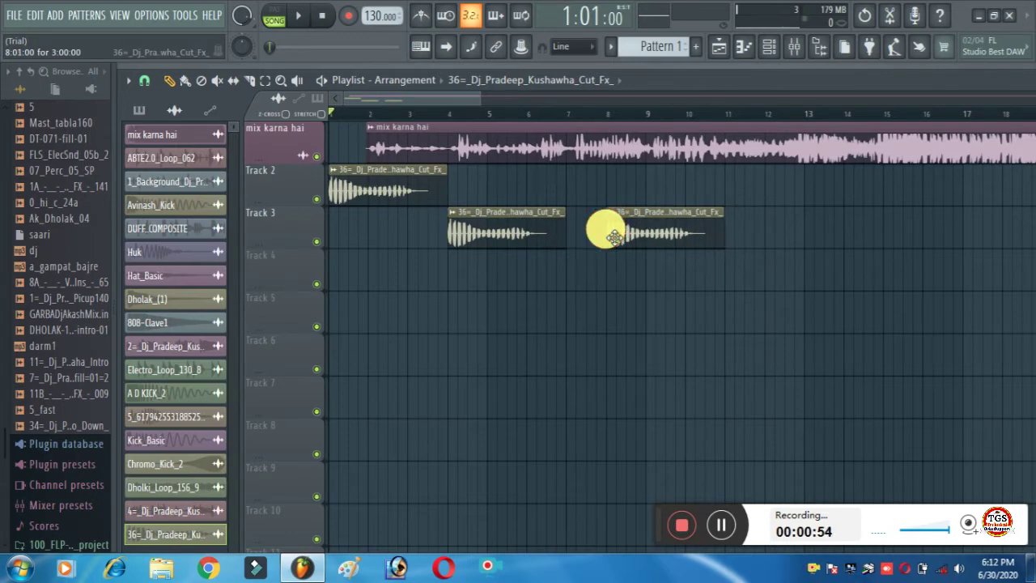
- Play the song and move the two Cut_Fx clips on Track 3 to bars 3 and 5
{"action": "key", "text": "space"}
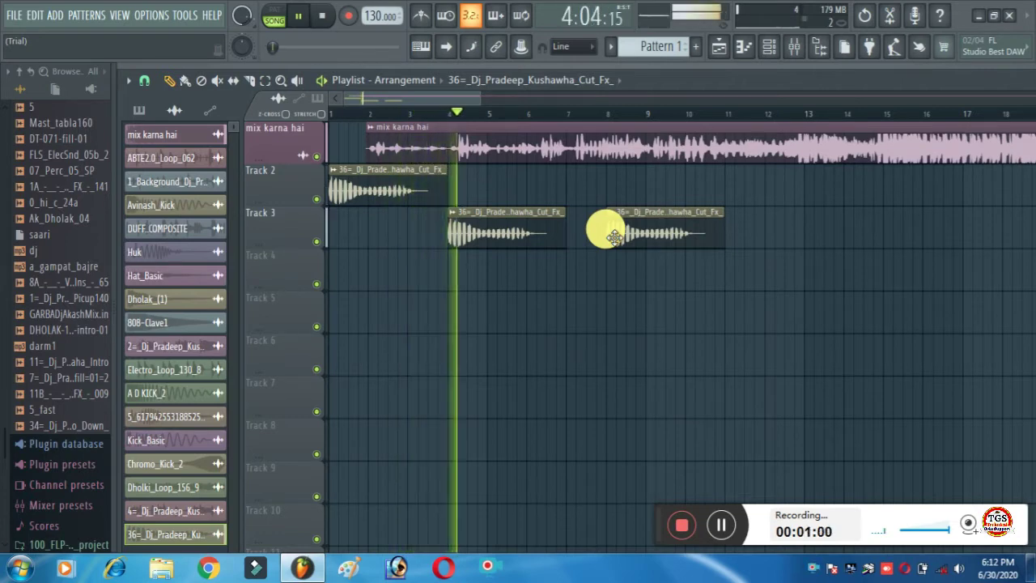
{"action": "left_click_drag", "start_coordinate": [475, 229], "coordinate": [447, 235]}
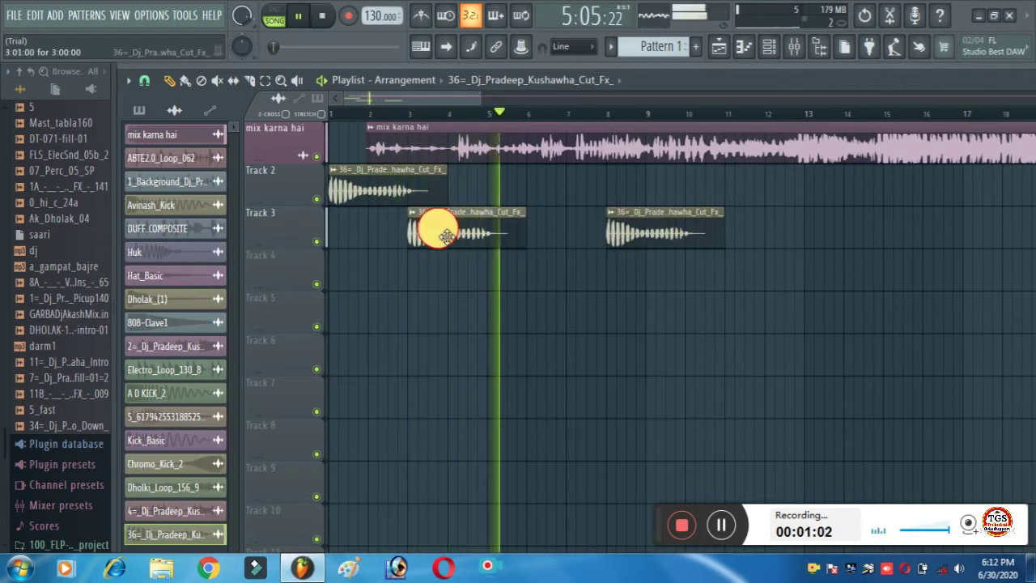
{"action": "left_click_drag", "start_coordinate": [608, 224], "coordinate": [486, 259]}
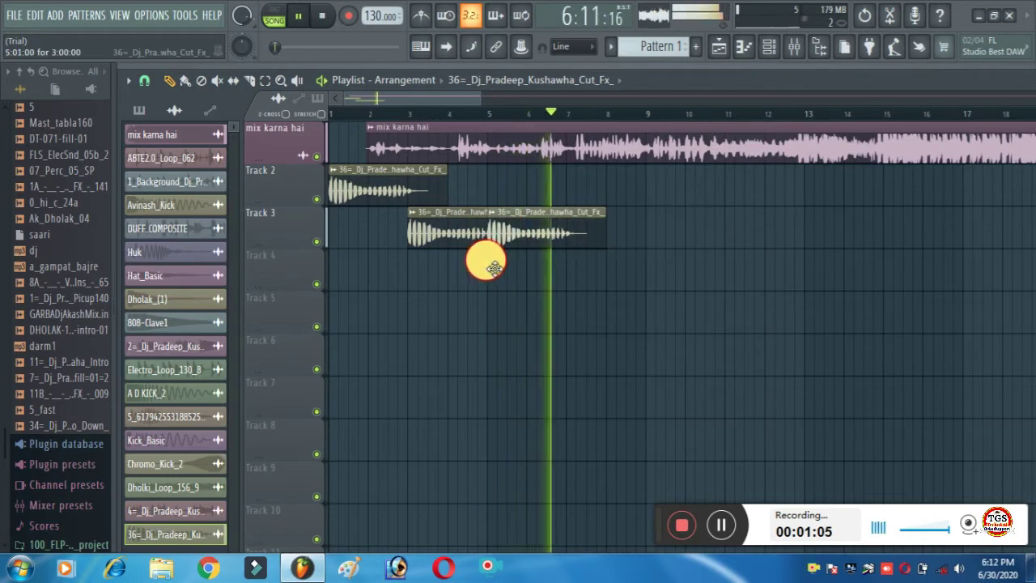
- Add further Cut_Fx copies on Track 4 at bar 7 and on Track 5 at bar 9, stopping playback
{"action": "double_click", "coordinate": [570, 282]}
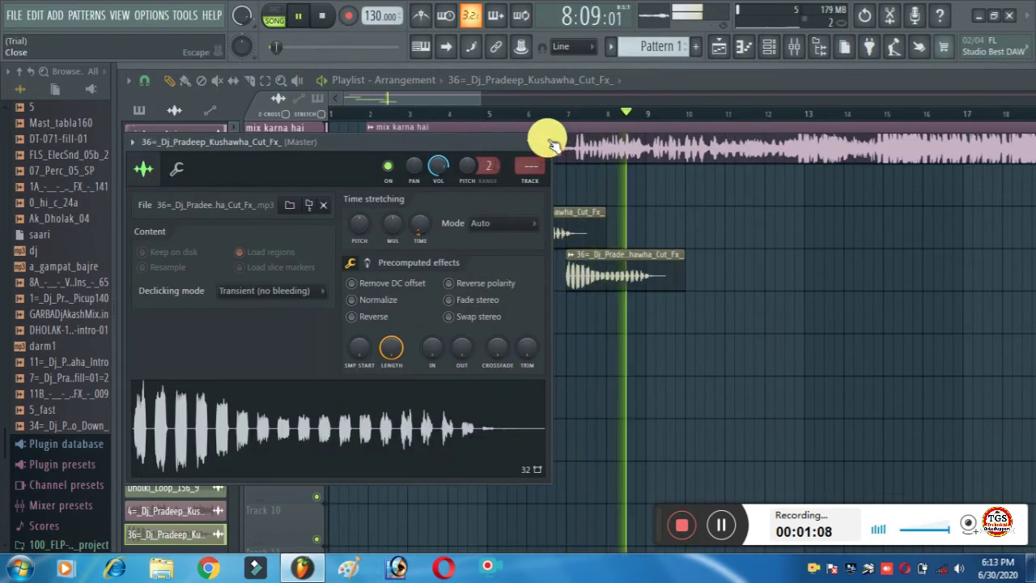
{"action": "left_click", "coordinate": [549, 144]}
{"action": "key", "text": "space"}
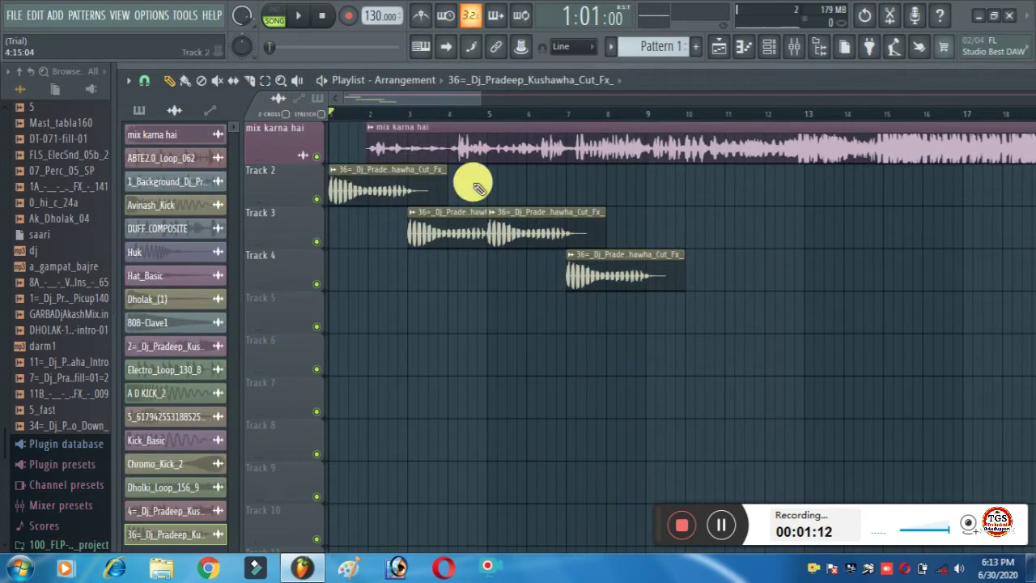
{"action": "left_click", "coordinate": [652, 302]}
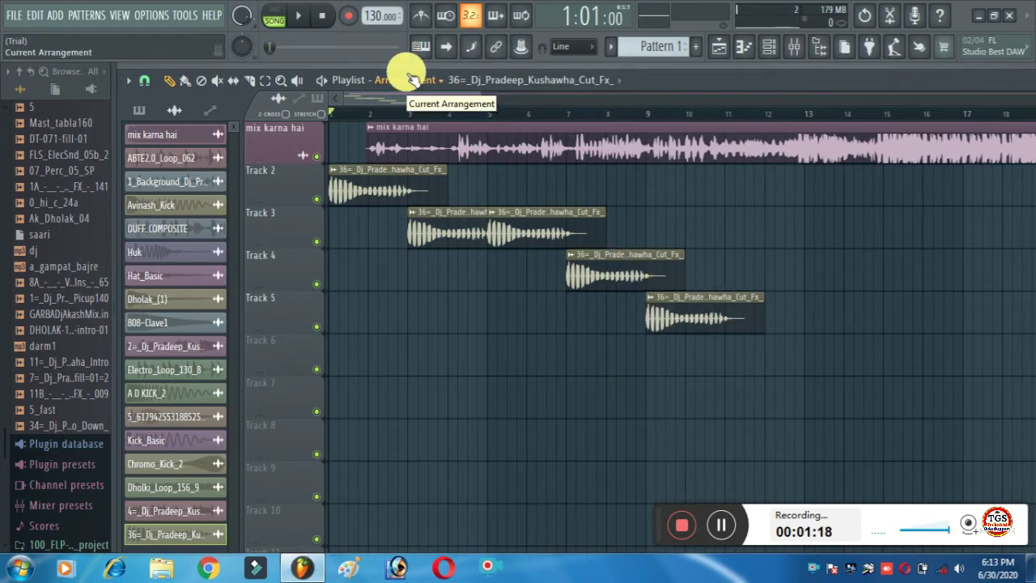
- Play the arrangement from the start and set the playhead within bar 11, at 11:05:00
{"action": "key", "text": "space"}
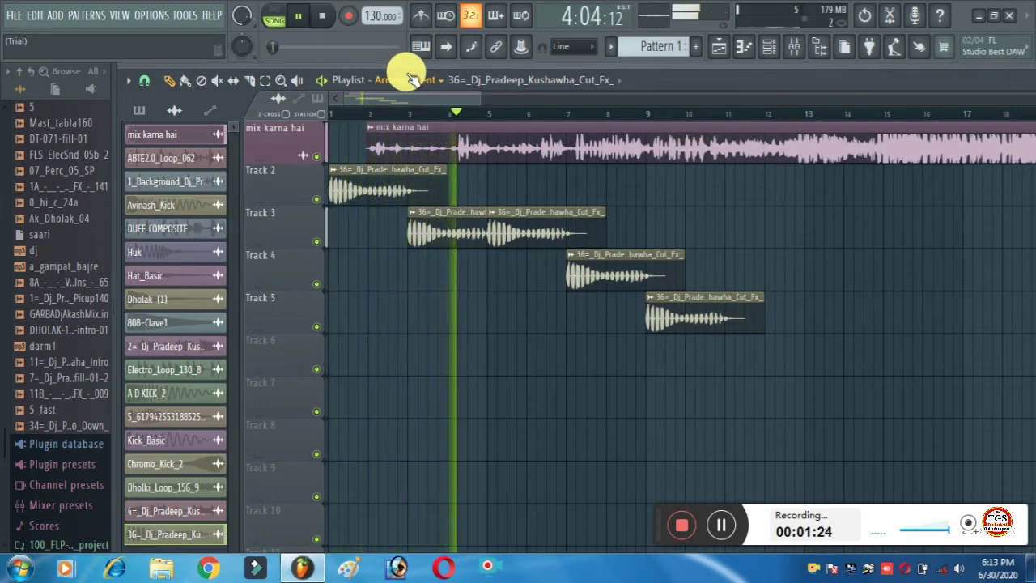
{"action": "left_click", "coordinate": [958, 572]}
{"action": "left_click", "coordinate": [957, 573]}
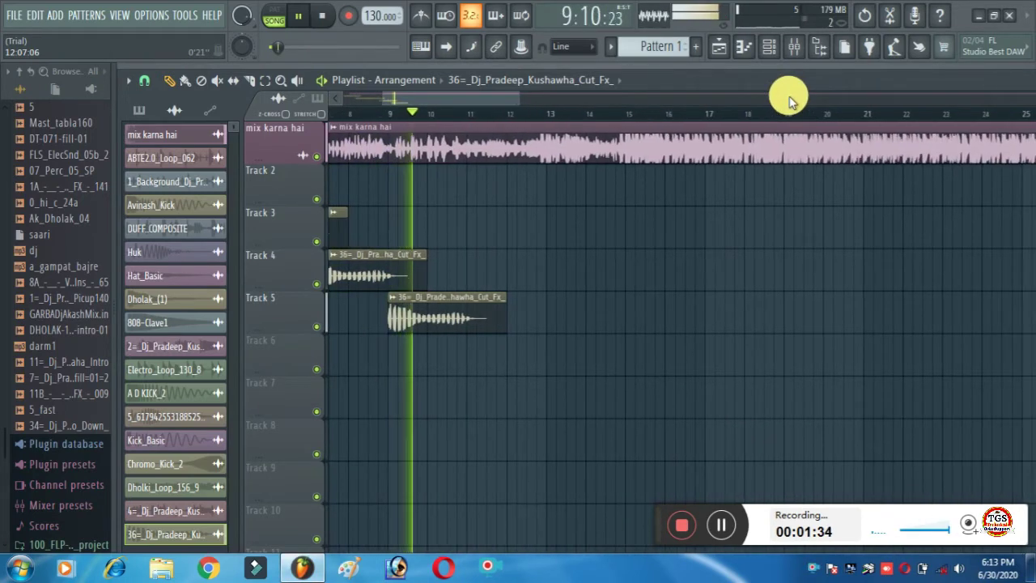
{"action": "left_click", "coordinate": [472, 113]}
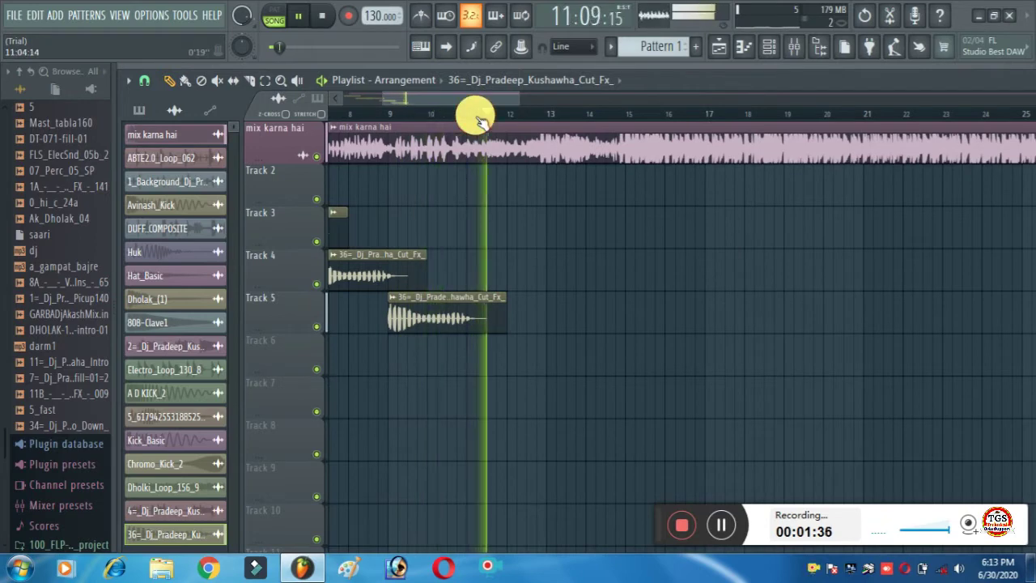
{"action": "key", "text": "space"}
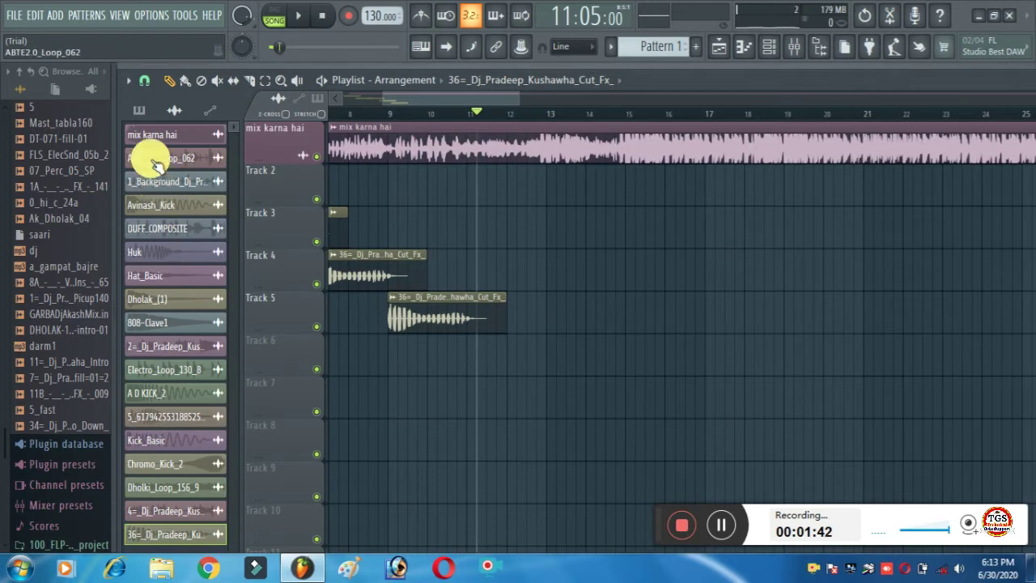
- Place the ABTE2.0_Loop_062 clip on Track 2 and the 1_Background clip on Track 3, both starting at bar 11
{"action": "left_click_drag", "start_coordinate": [160, 158], "coordinate": [493, 183]}
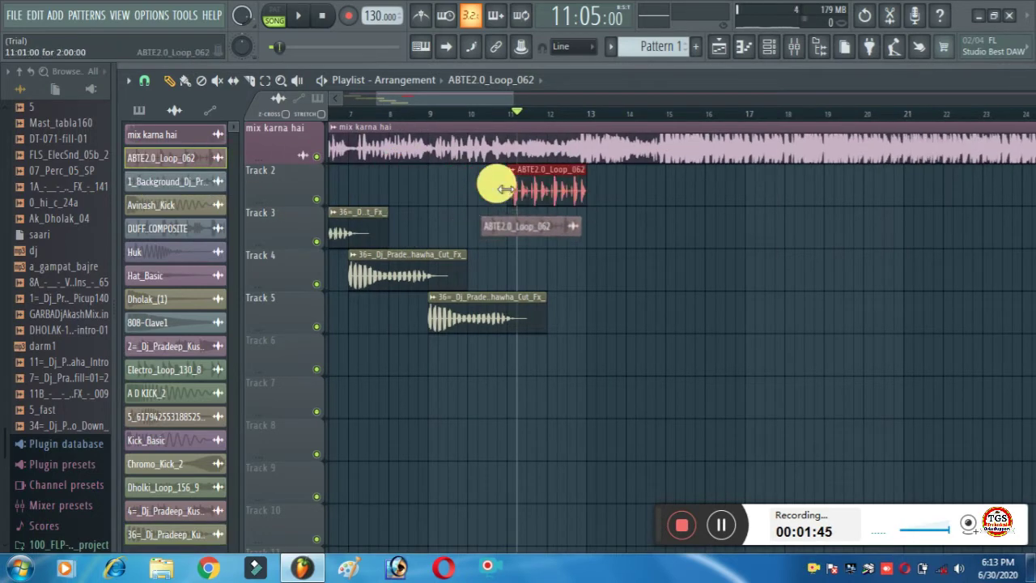
{"action": "left_click", "coordinate": [177, 183]}
{"action": "left_click_drag", "start_coordinate": [176, 182], "coordinate": [551, 236]}
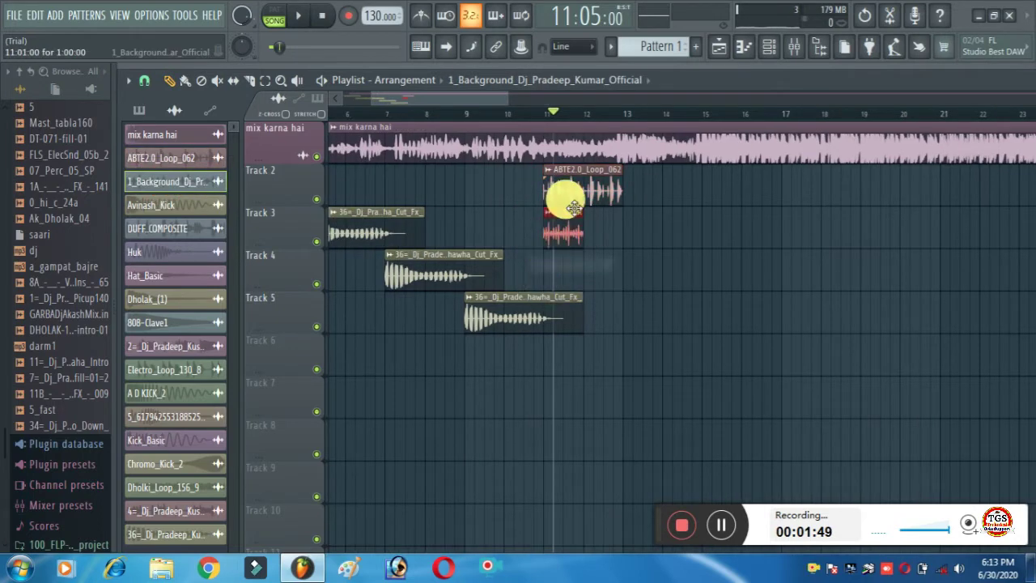
- Add ABTE2.0_Loop_062 copies up to bar 14: one on Track 2 at bar 13 and two on Track 3 at bars 12 and 13
{"action": "left_click", "coordinate": [633, 182]}
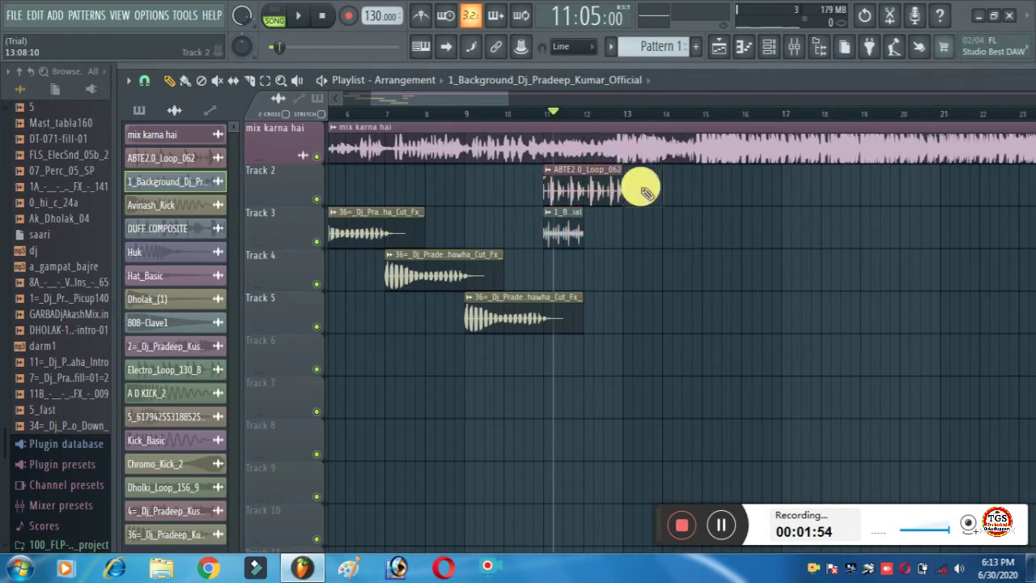
{"action": "left_click", "coordinate": [630, 185]}
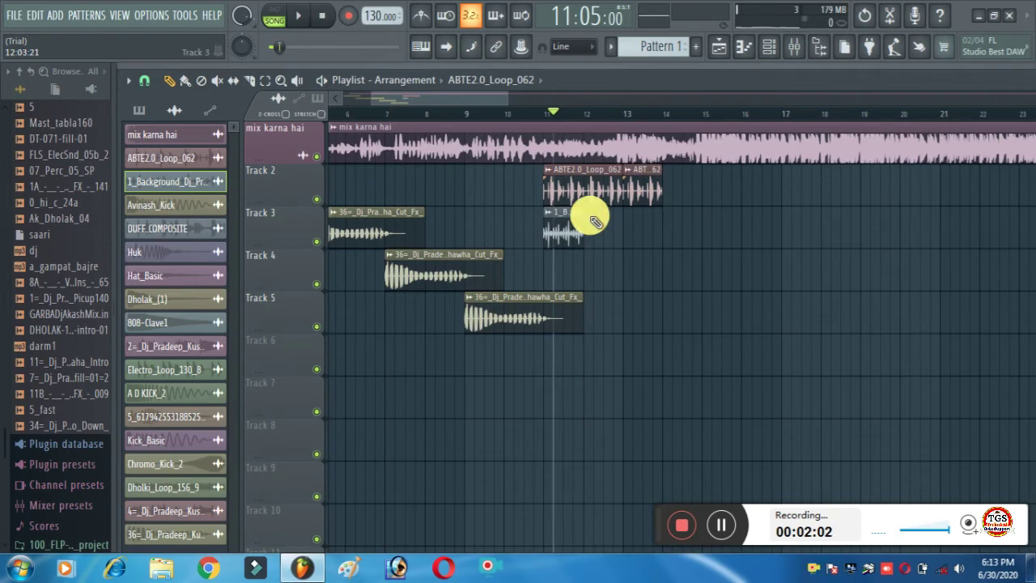
{"action": "left_click", "coordinate": [594, 231]}
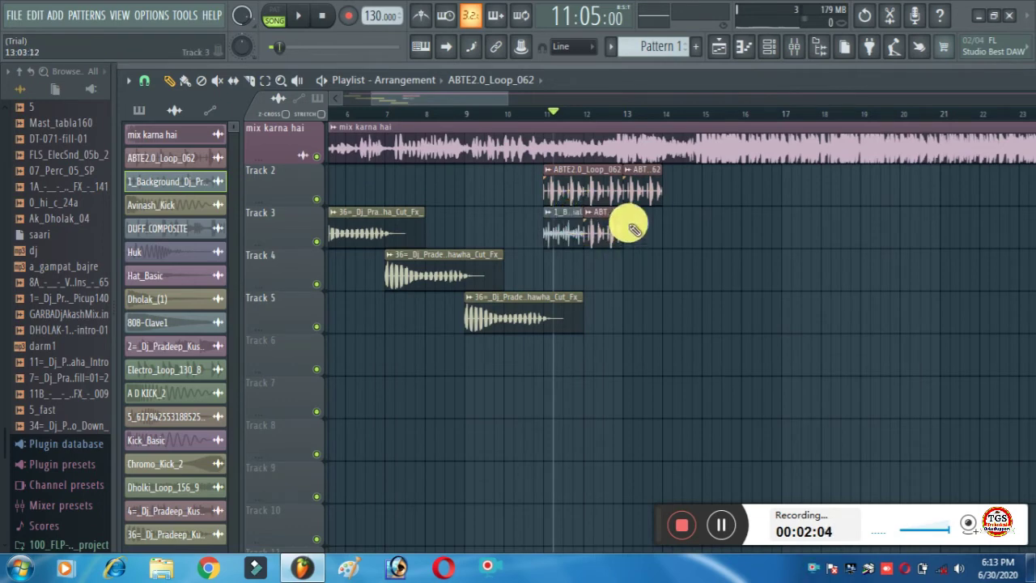
{"action": "left_click", "coordinate": [630, 225]}
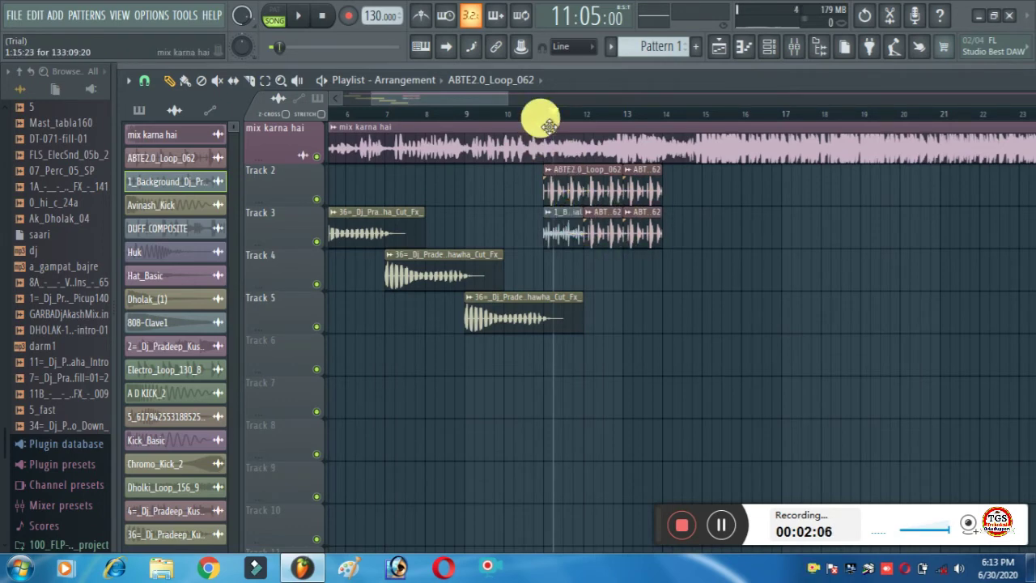
- Play back the new loop section, and set the playhead to 14:01:00 to listen to the song from there
{"action": "key", "text": "space"}
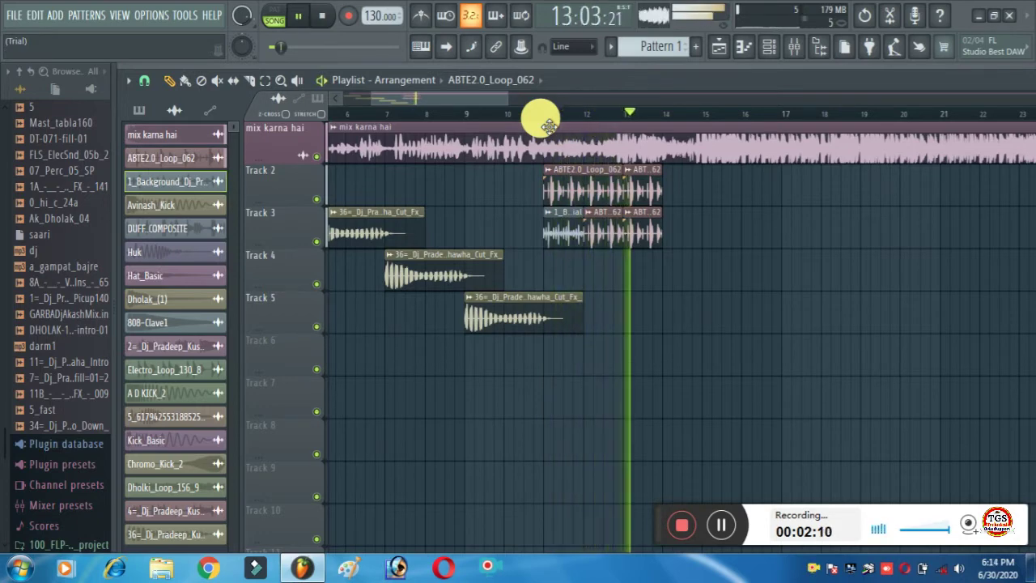
{"action": "key", "text": "space"}
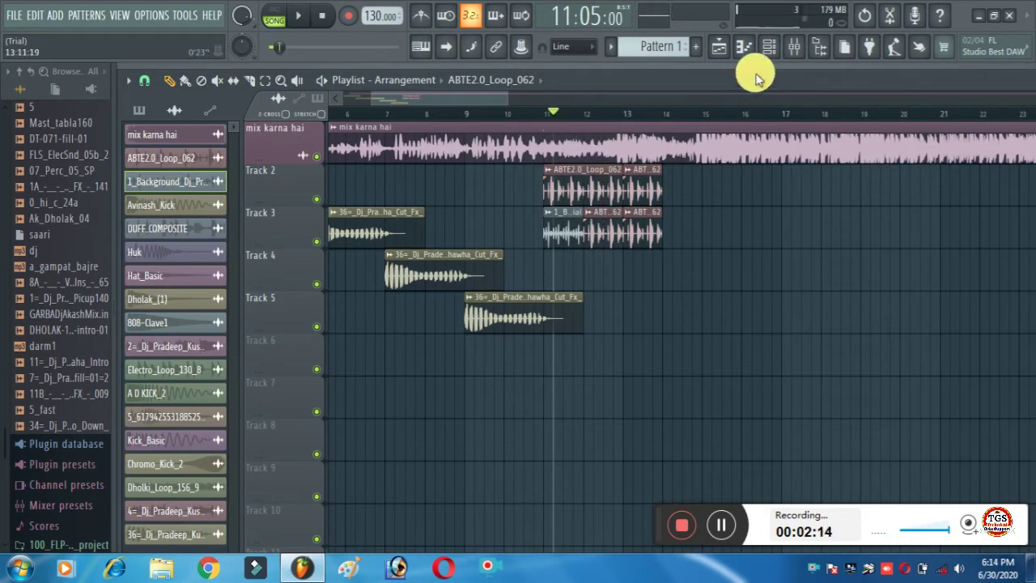
{"action": "scroll", "coordinate": [718, 97], "scroll_direction": "right", "scroll_amount": 5}
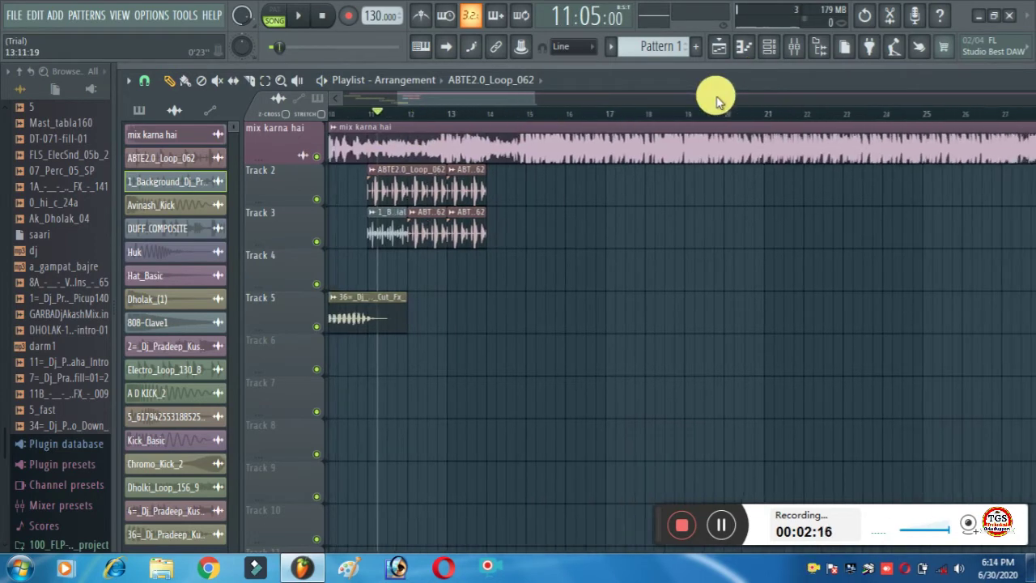
{"action": "scroll", "coordinate": [498, 120], "scroll_direction": "up", "scroll_amount": 5}
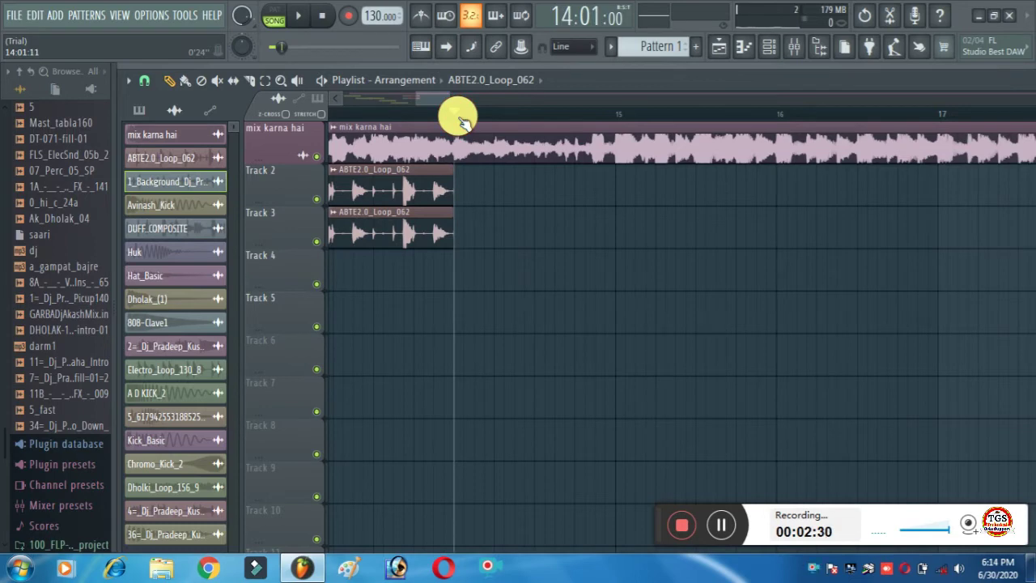
{"action": "key", "text": "space"}
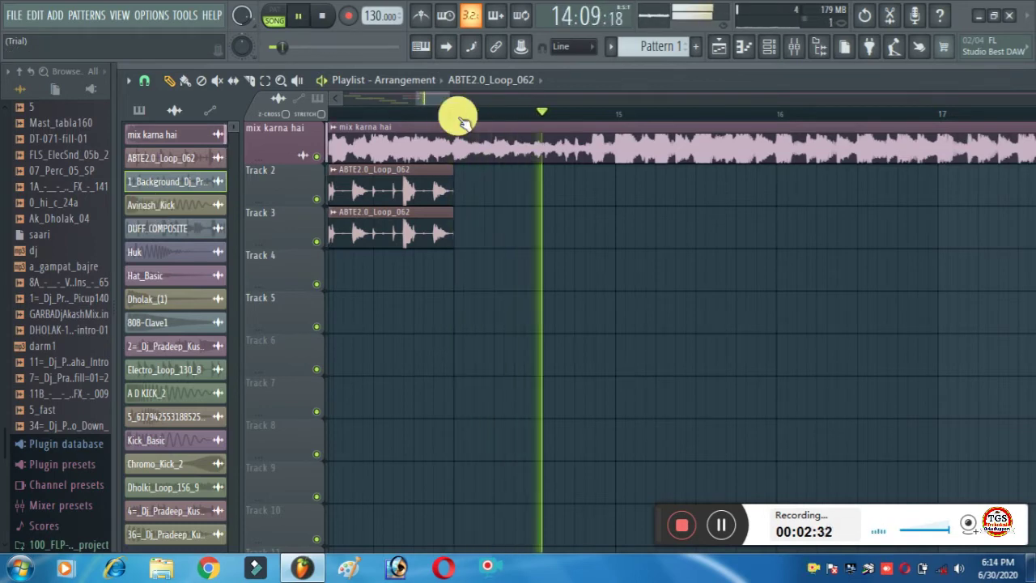
{"action": "key", "text": "space"}
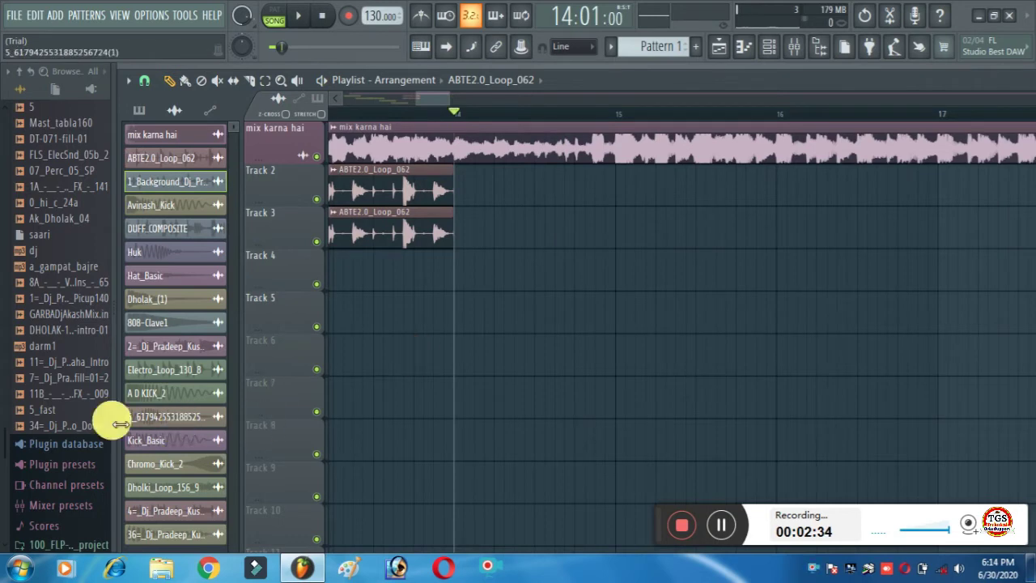
- Collapse the recent files list and open the Intro folder inside My_Samples
{"action": "scroll", "coordinate": [73, 398], "scroll_direction": "down", "scroll_amount": 15}
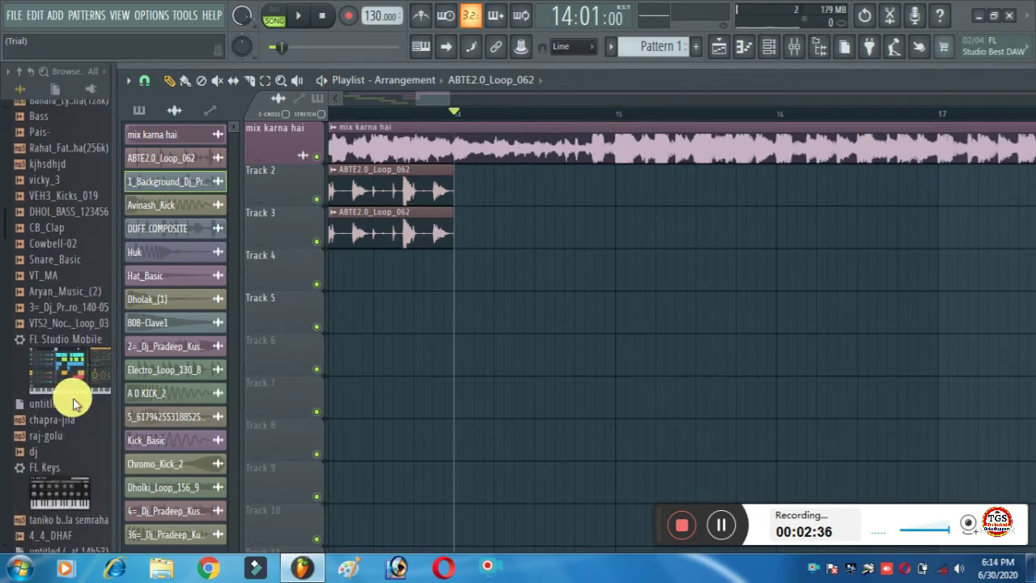
{"action": "scroll", "coordinate": [73, 397], "scroll_direction": "up", "scroll_amount": 15}
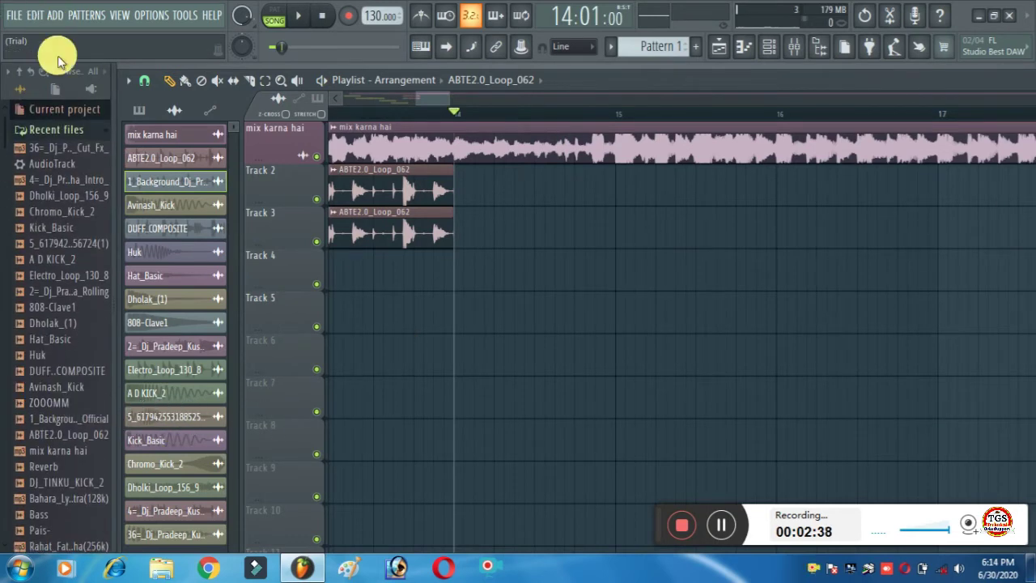
{"action": "left_click", "coordinate": [50, 130]}
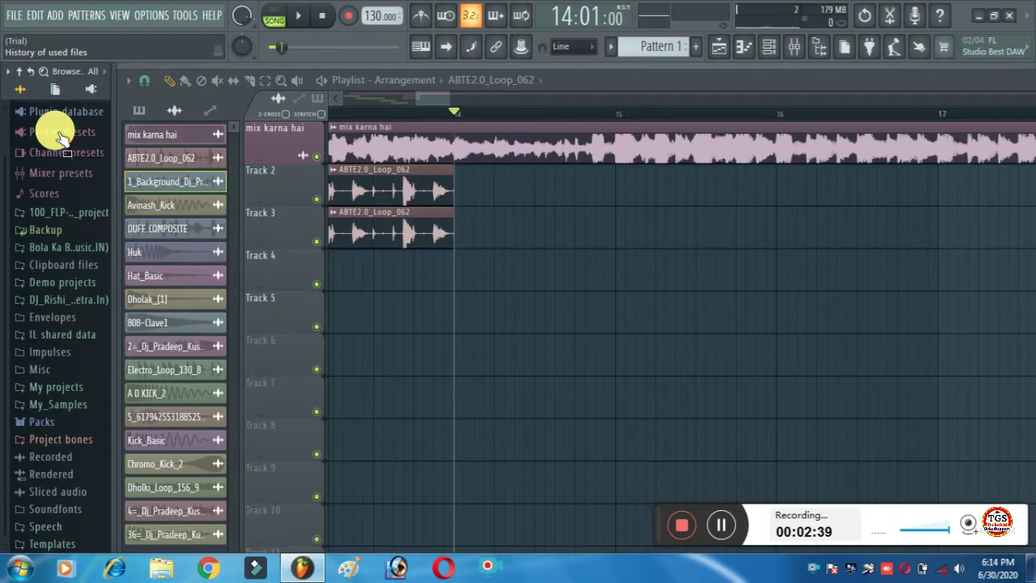
{"action": "left_click", "coordinate": [50, 405]}
{"action": "scroll", "coordinate": [49, 465], "scroll_direction": "down", "scroll_amount": 7}
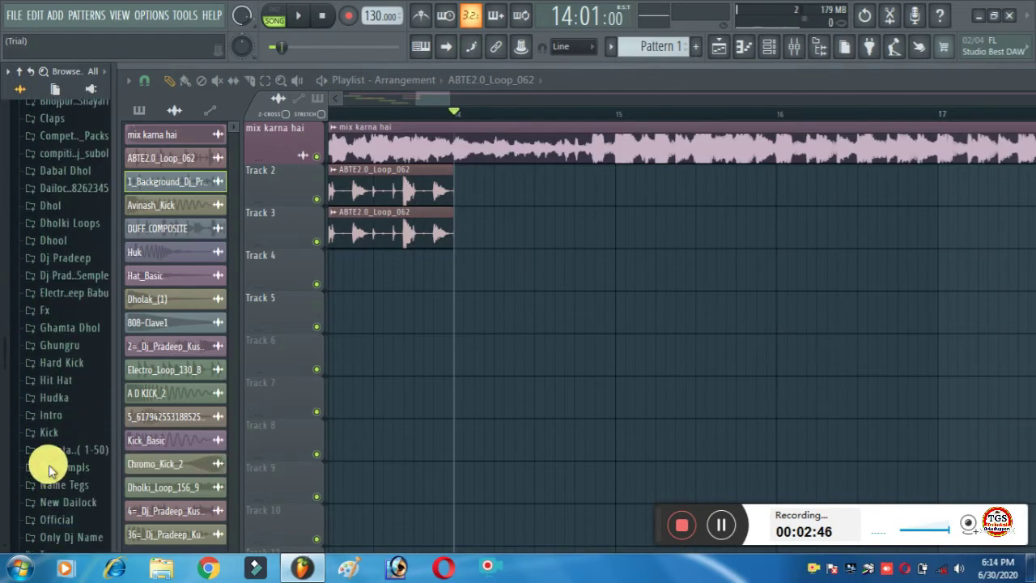
{"action": "left_click", "coordinate": [50, 405]}
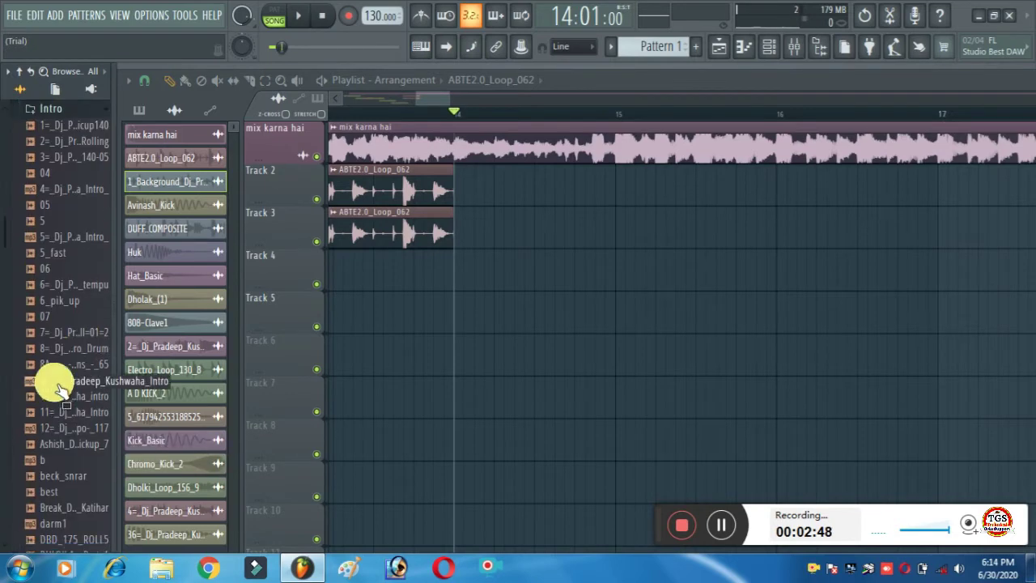
- Preview several samples in the Intro folder and place the Intro sample numbered 4 on Track 2 at bar 14
{"action": "left_click", "coordinate": [69, 127]}
{"action": "left_click", "coordinate": [66, 141]}
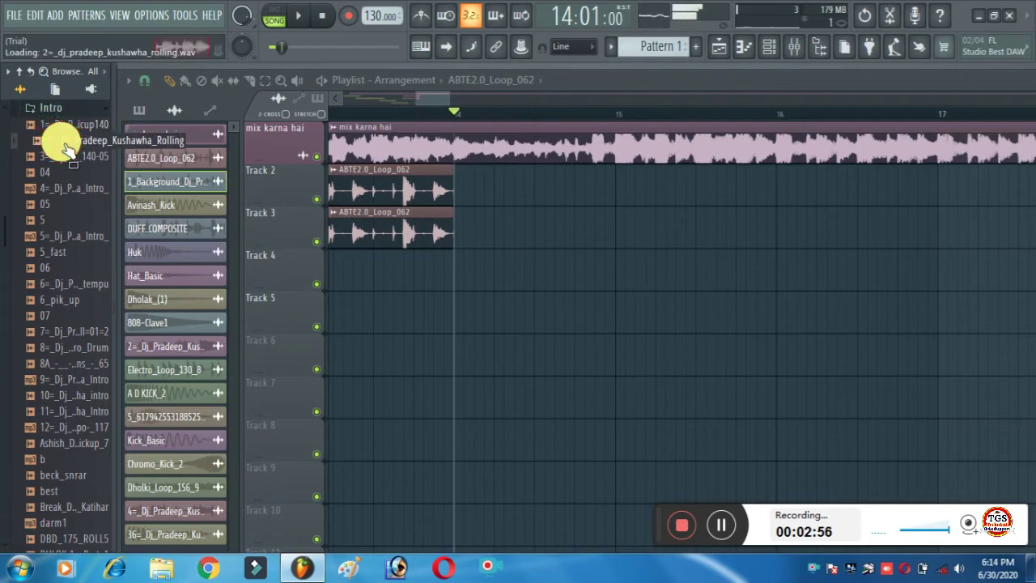
{"action": "left_click", "coordinate": [68, 160]}
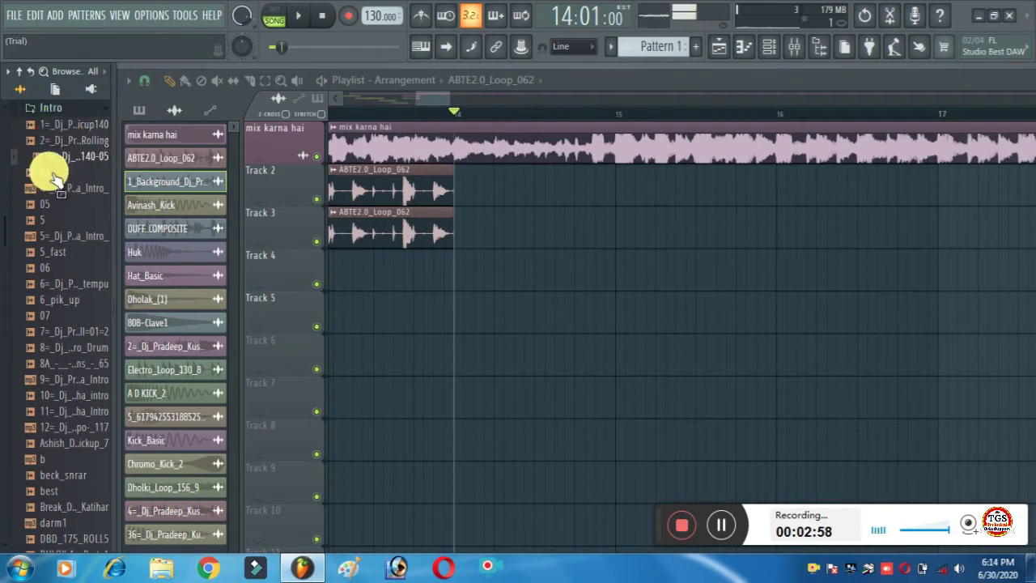
{"action": "left_click", "coordinate": [58, 190]}
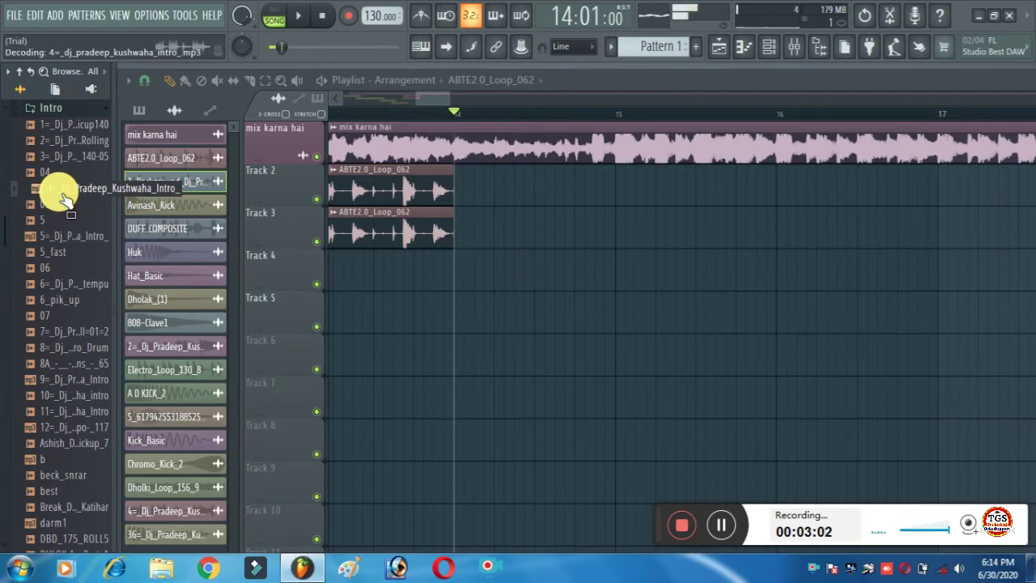
{"action": "left_click_drag", "start_coordinate": [64, 199], "coordinate": [510, 184]}
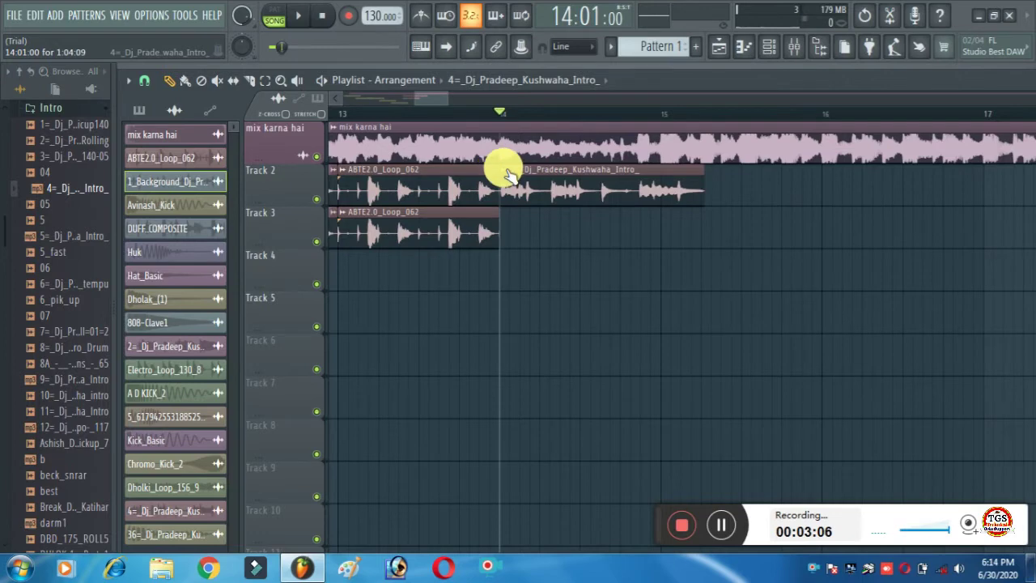
- Fit the tempo of the Intro sample 4 clip on Track 2 using the 100 to 200 BPM range, and play it back
{"action": "left_click", "coordinate": [505, 170]}
{"action": "left_click", "coordinate": [650, 269]}
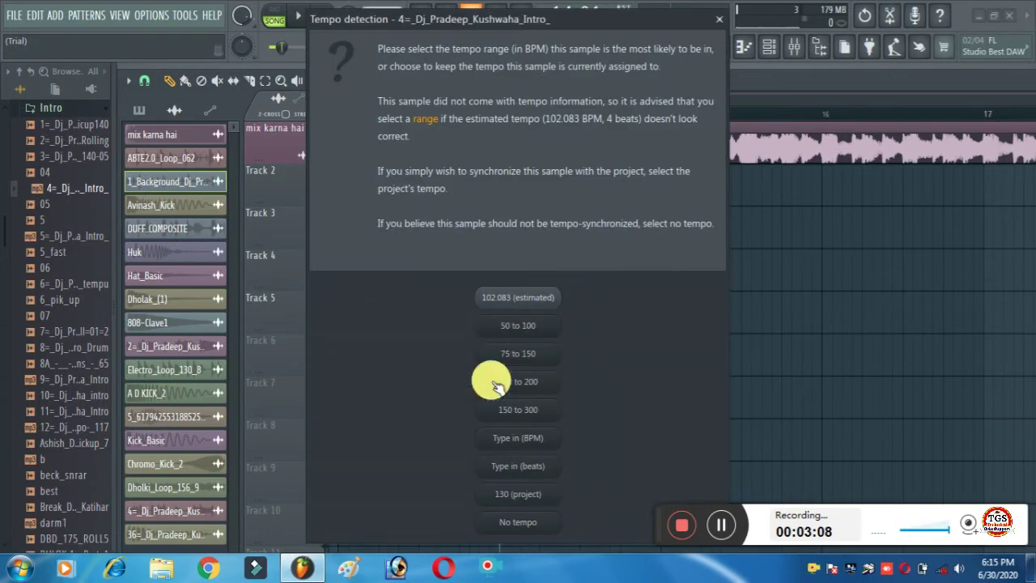
{"action": "left_click", "coordinate": [513, 385]}
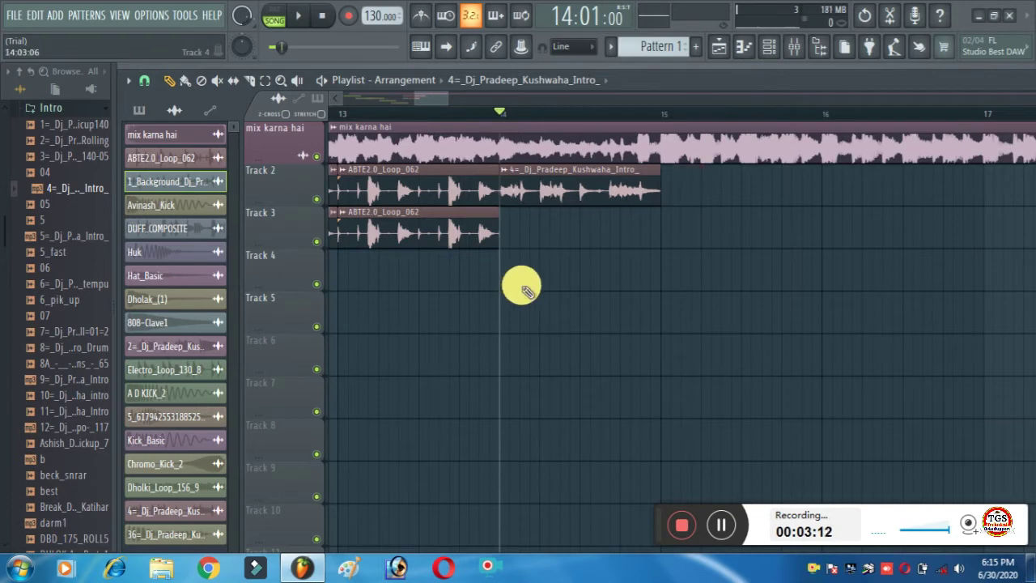
{"action": "key", "text": "space"}
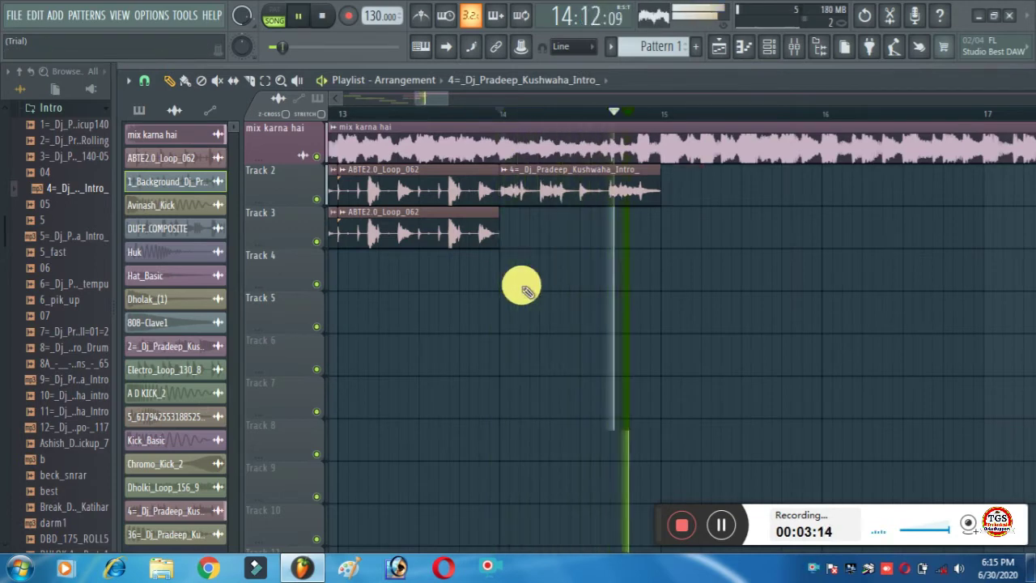
{"action": "key", "text": "space"}
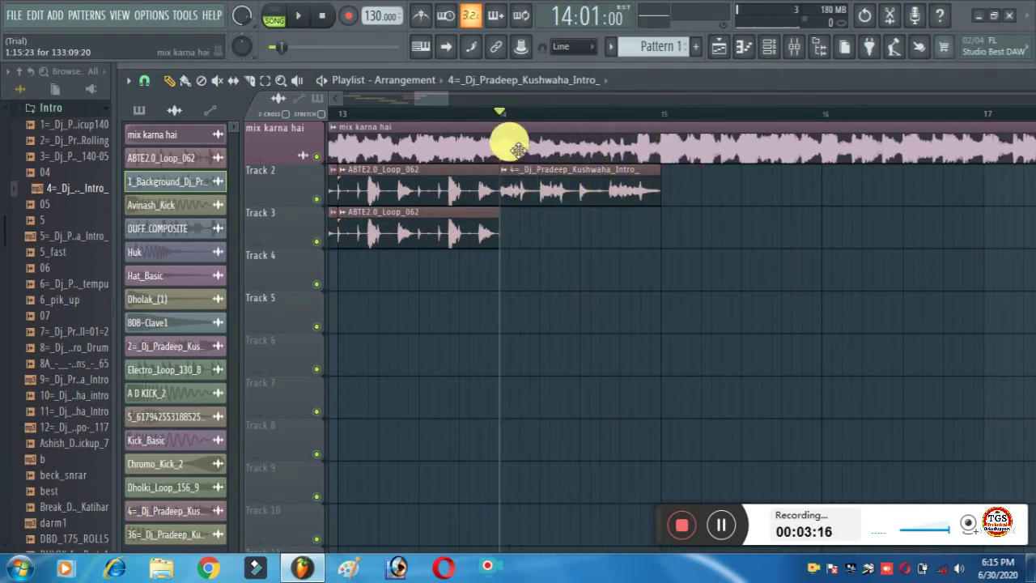
- Replace the Intro clip at bar 14 on Track 2 with the Intro folder sample numbered 3 (intro_140-05), previewing it first
{"action": "right_click", "coordinate": [518, 184]}
{"action": "mouse_move", "coordinate": [73, 140]}
{"action": "left_mouse_down"}
{"action": "mouse_move", "coordinate": [49, 139]}
{"action": "mouse_move", "coordinate": [57, 148]}
{"action": "left_mouse_up"}
{"action": "left_click", "coordinate": [55, 158]}
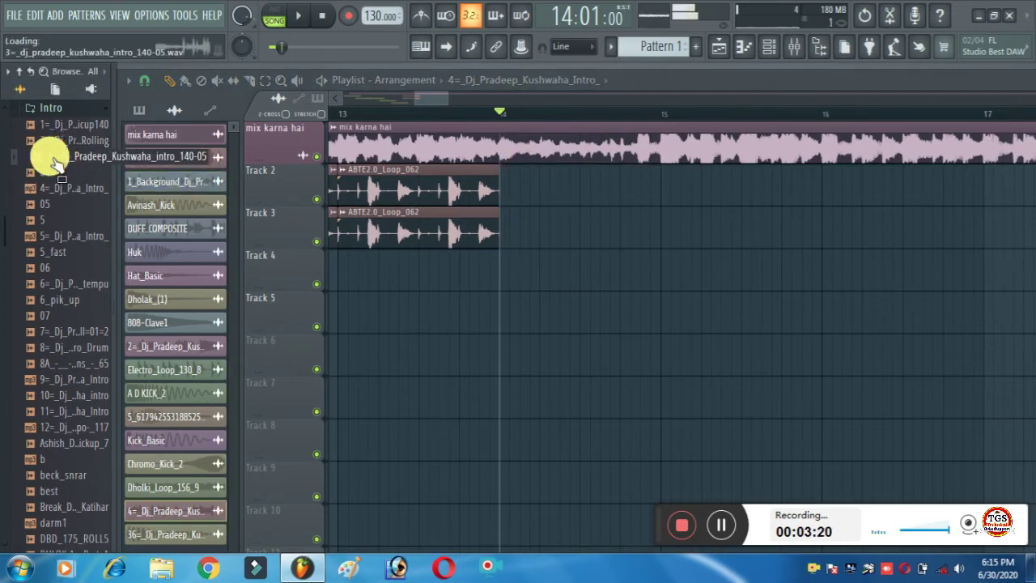
{"action": "left_click_drag", "start_coordinate": [48, 171], "coordinate": [523, 179]}
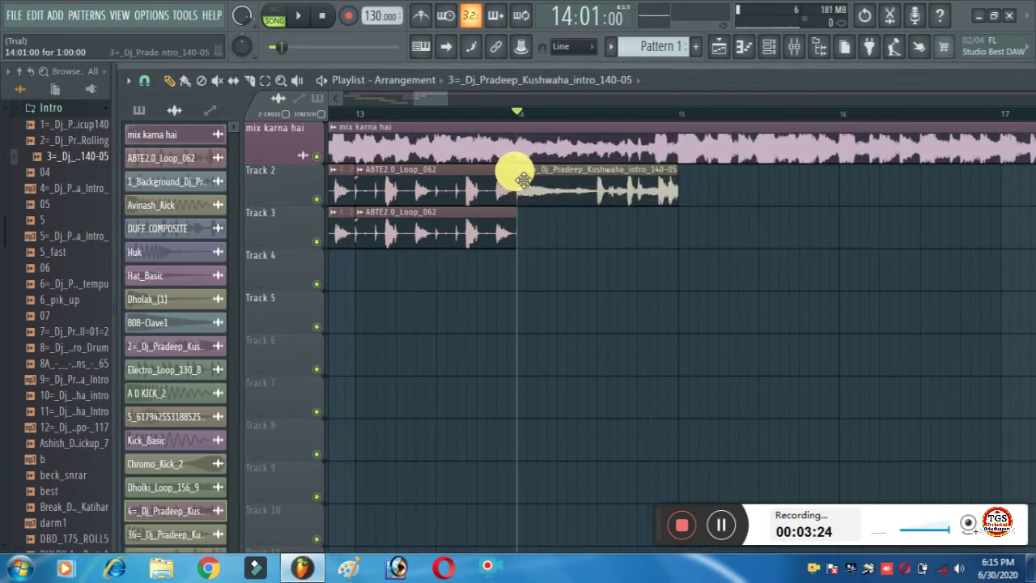
- Play the song from bar 14 and add a second copy of the intro_140-05 sample on Track 3 at bar 14
{"action": "key", "text": "space"}
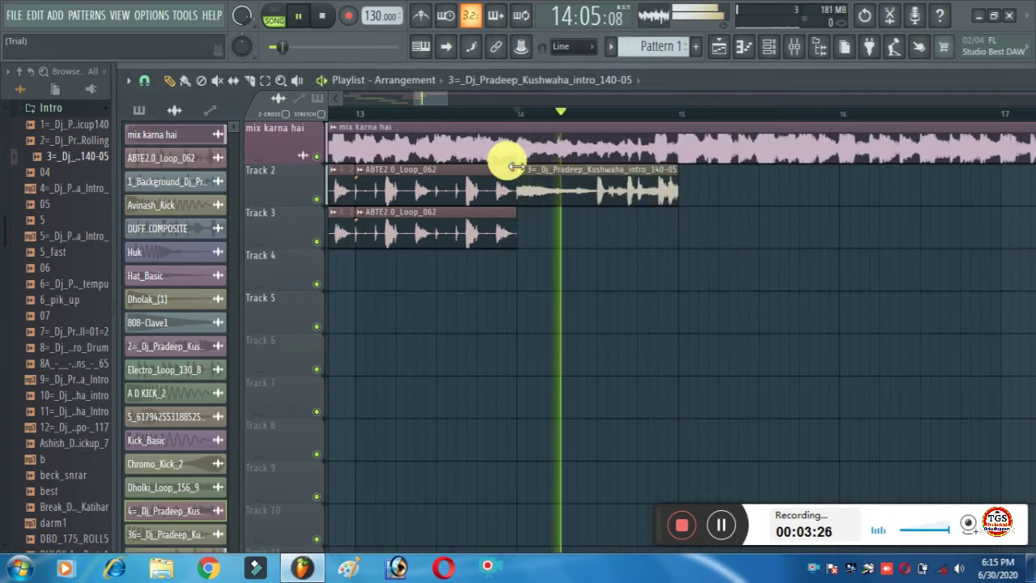
{"action": "key", "text": "space"}
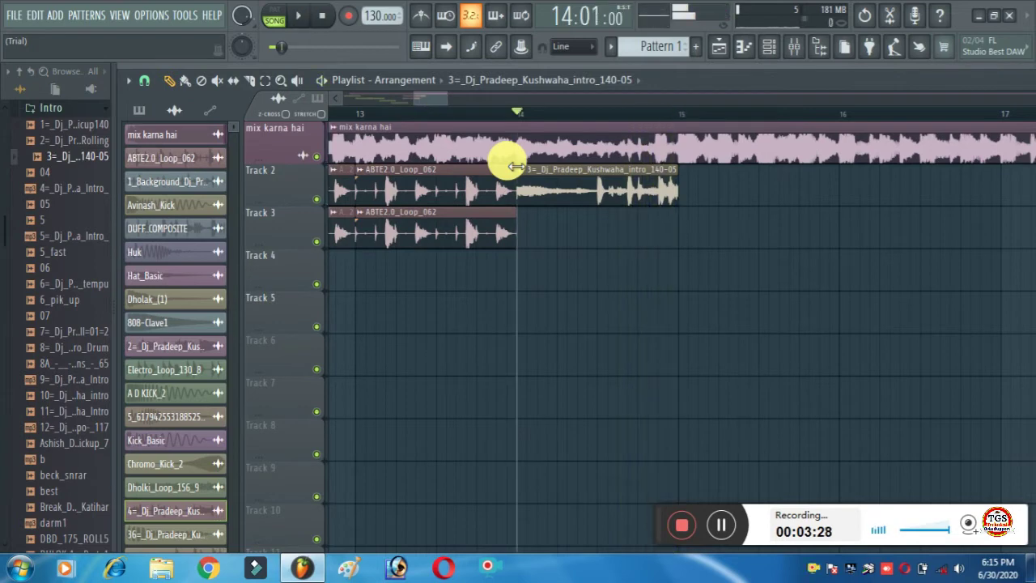
{"action": "left_click", "coordinate": [522, 217]}
- Place four A D KICK_2 clips on Track 2, one on each beat of bar 15
{"action": "scroll", "coordinate": [763, 97], "scroll_direction": "right", "scroll_amount": 2}
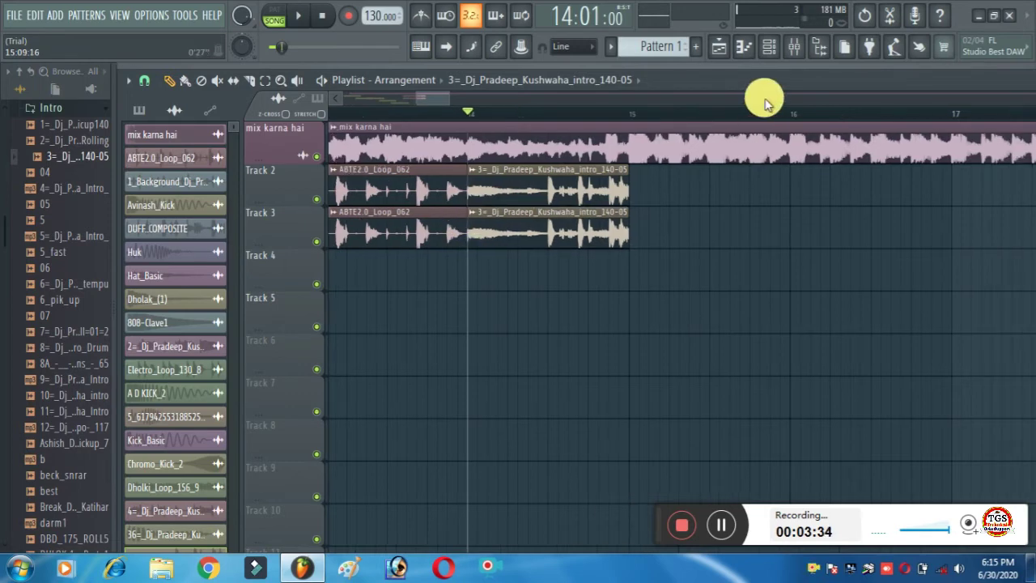
{"action": "scroll", "coordinate": [765, 101], "scroll_direction": "right", "scroll_amount": 2}
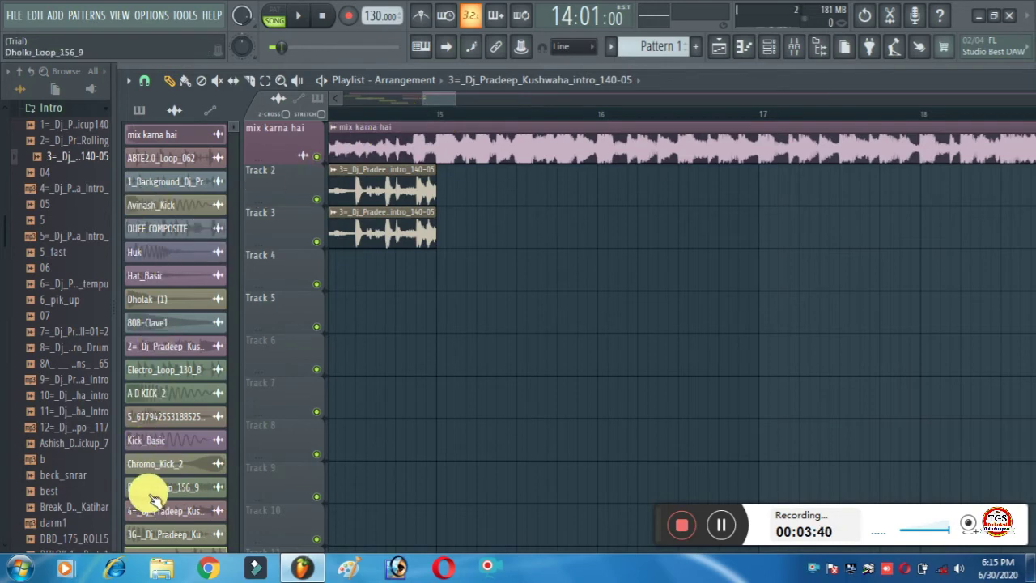
{"action": "left_click_drag", "start_coordinate": [165, 398], "coordinate": [459, 186]}
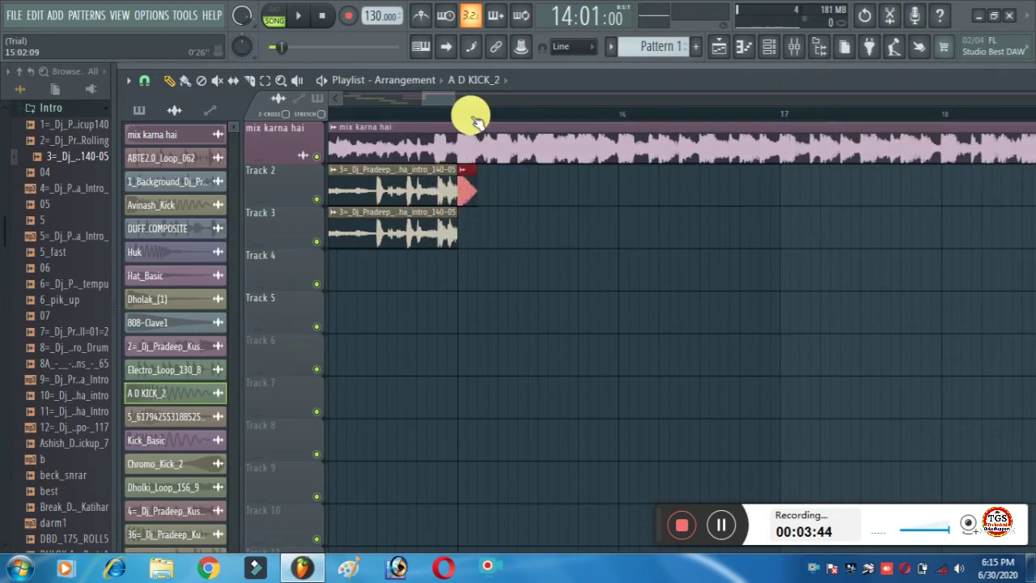
{"action": "scroll", "coordinate": [472, 116], "scroll_direction": "up", "scroll_amount": 5}
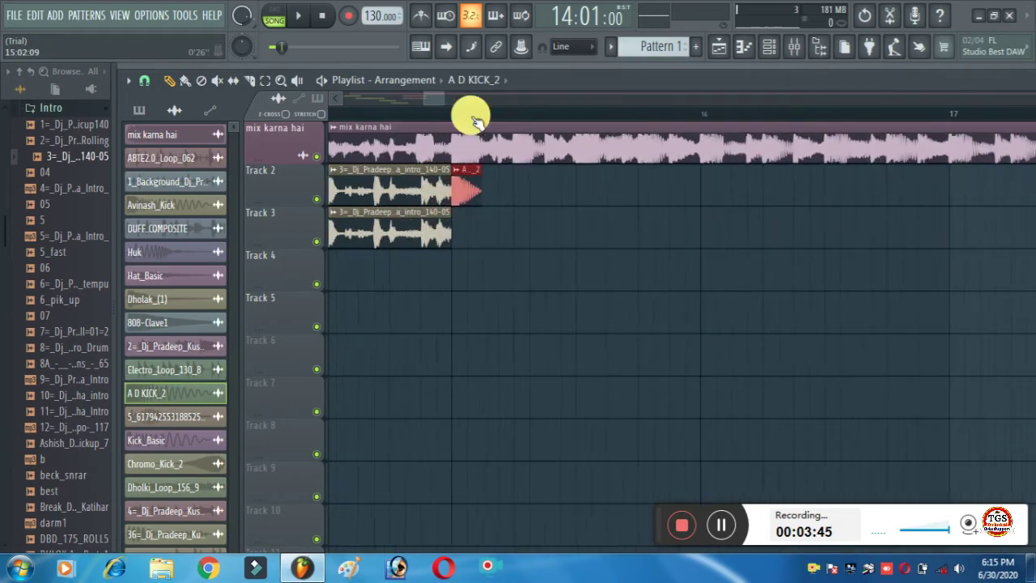
{"action": "left_click", "coordinate": [556, 196]}
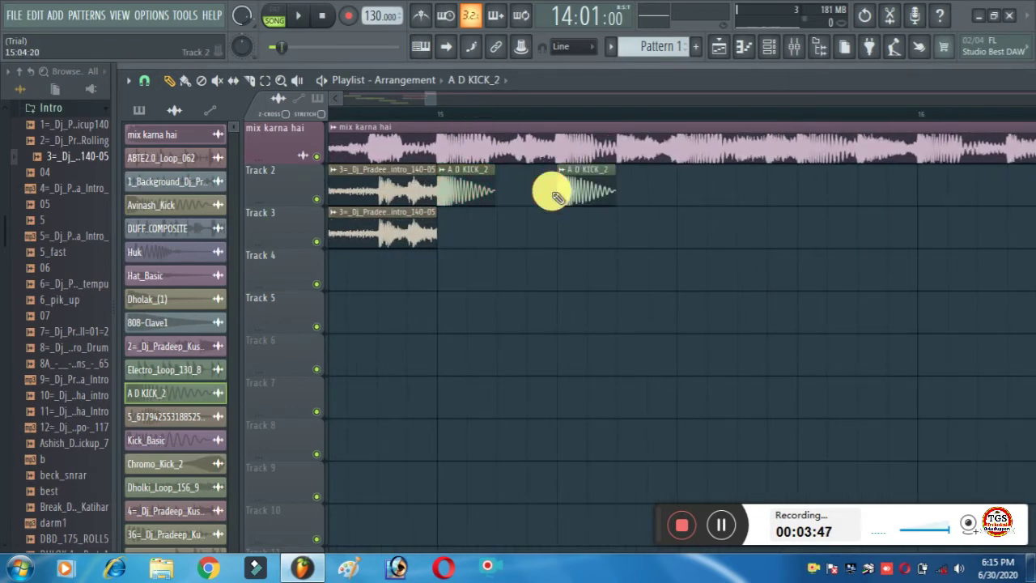
{"action": "left_click", "coordinate": [678, 195]}
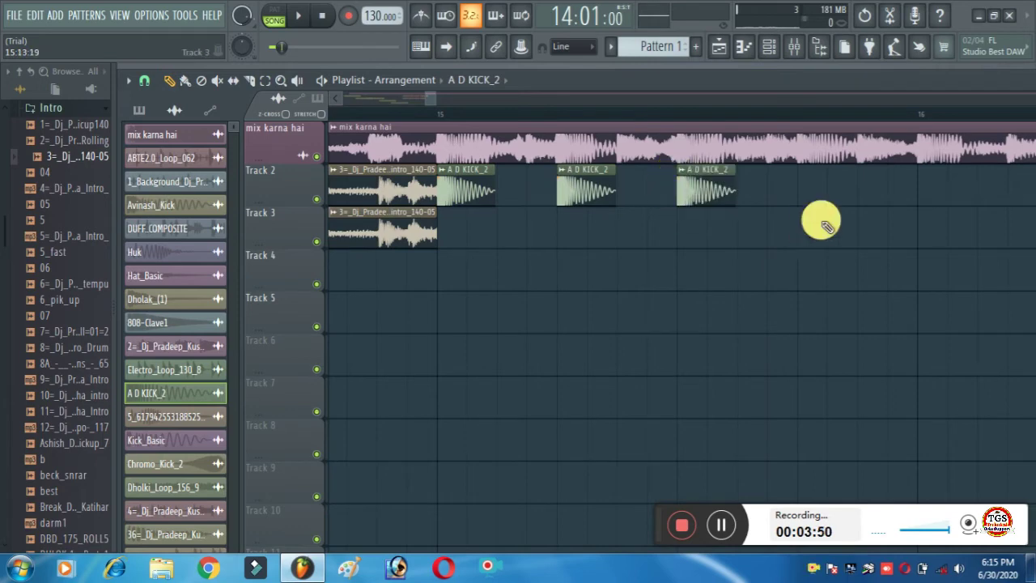
{"action": "left_click", "coordinate": [810, 187]}
- Place two Huk clips on Track 3 in bar 15, at steps 6 and 14
{"action": "scroll", "coordinate": [746, 117], "scroll_direction": "down", "scroll_amount": 3}
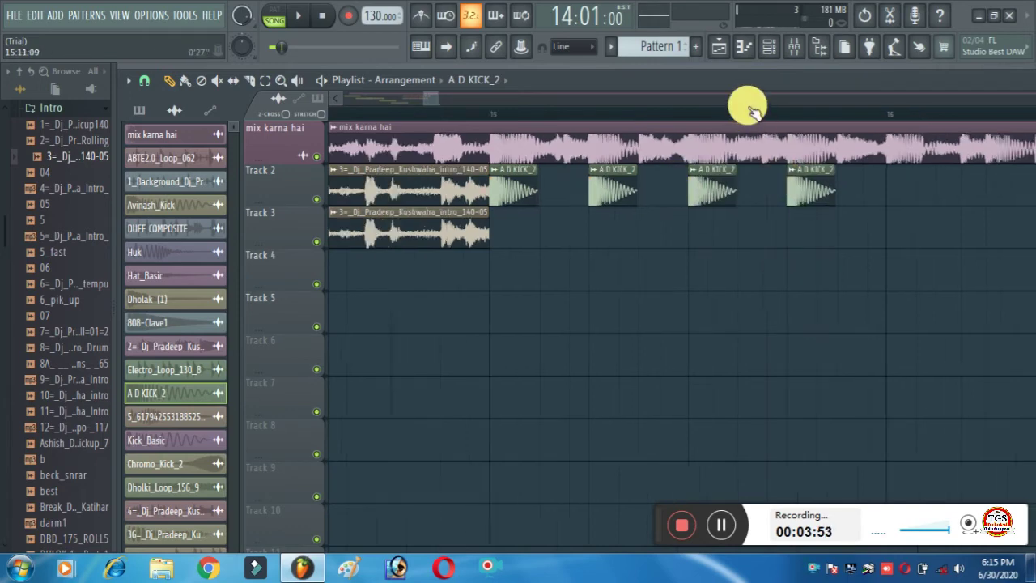
{"action": "scroll", "coordinate": [637, 118], "scroll_direction": "up", "scroll_amount": 5}
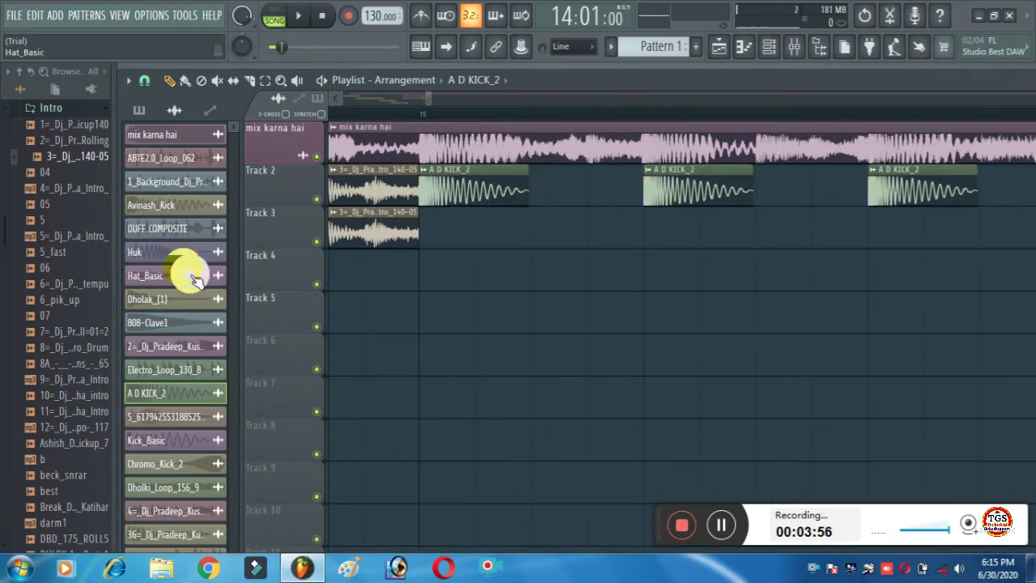
{"action": "left_click_drag", "start_coordinate": [142, 253], "coordinate": [735, 246]}
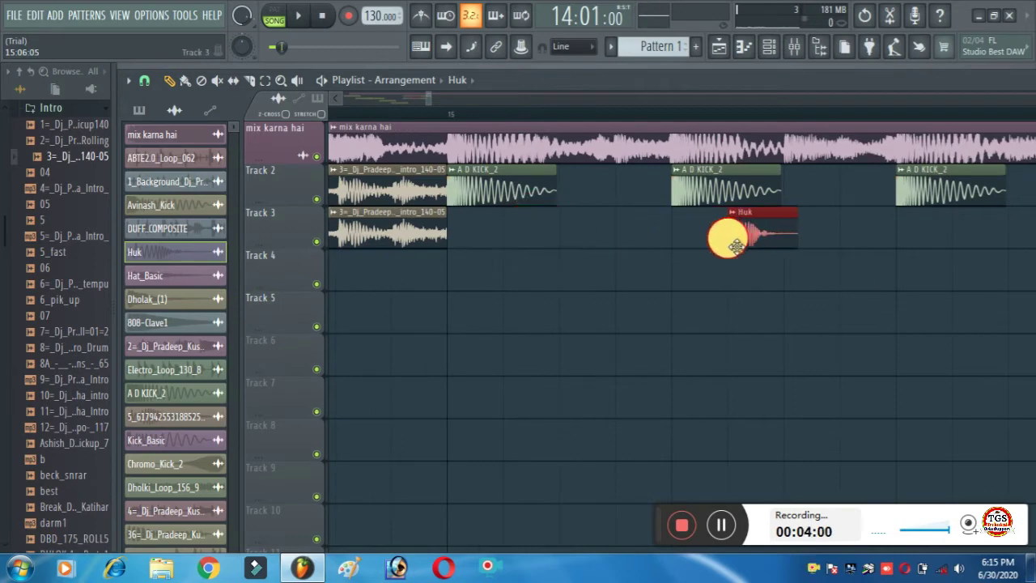
{"action": "scroll", "coordinate": [950, 120], "scroll_direction": "down", "scroll_amount": 2}
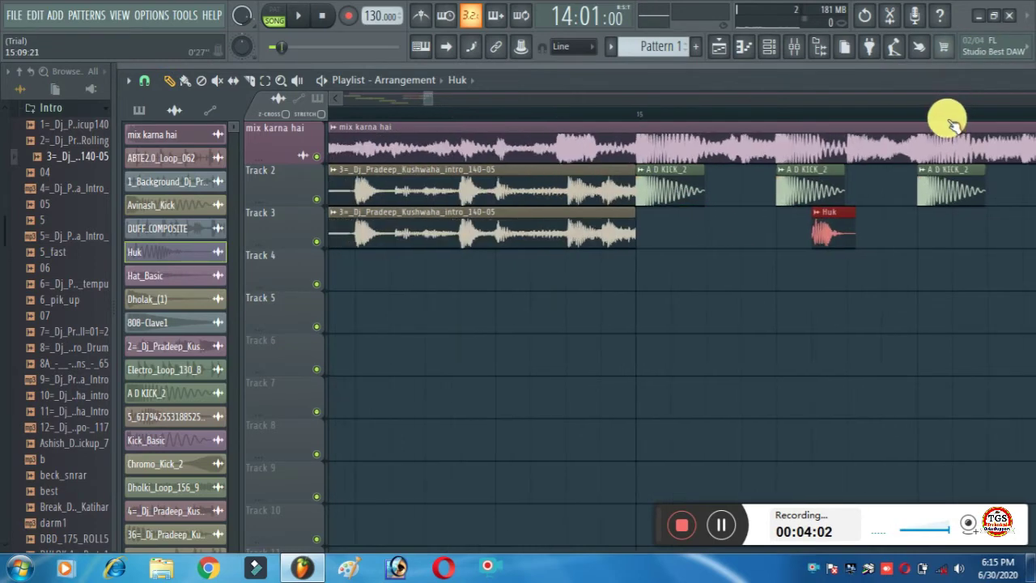
{"action": "scroll", "coordinate": [902, 166], "scroll_direction": "right", "scroll_amount": 4}
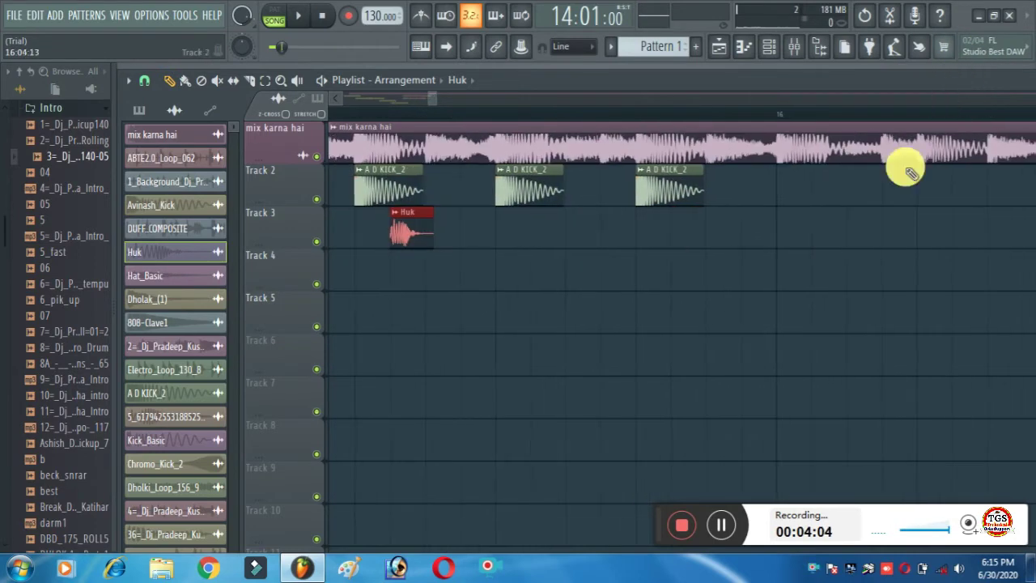
{"action": "left_click", "coordinate": [671, 231]}
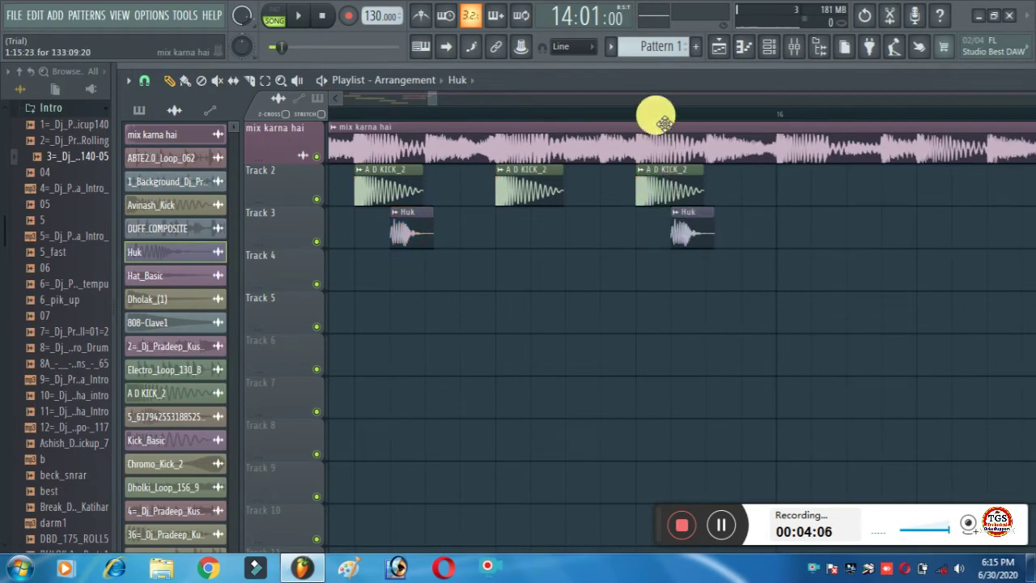
- Place four Dholak_(1) clips on Track 4 in bar 15, at steps 4, 8, 12 and 16
{"action": "scroll", "coordinate": [669, 124], "scroll_direction": "down", "scroll_amount": 1}
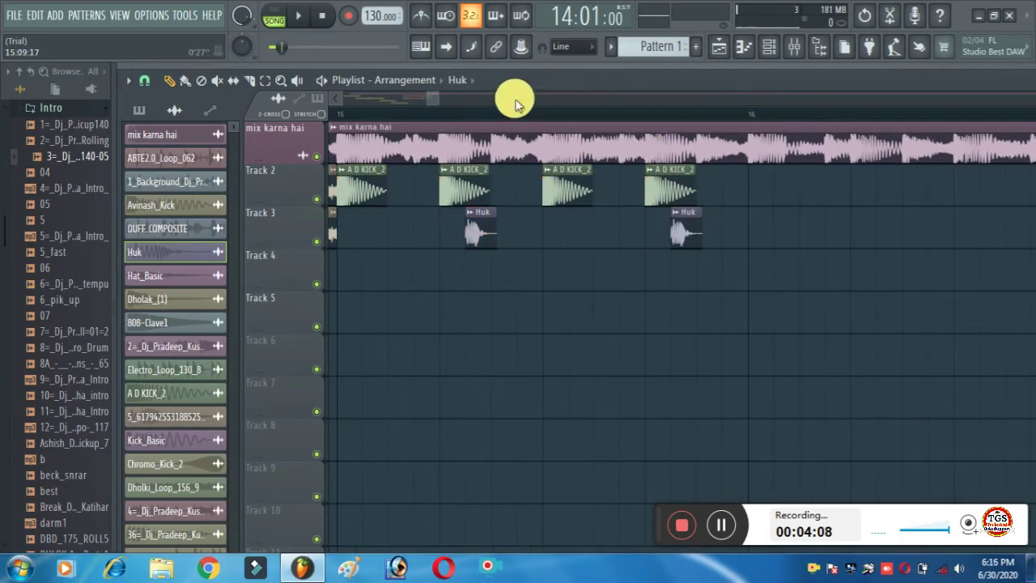
{"action": "scroll", "coordinate": [515, 99], "scroll_direction": "left", "scroll_amount": 2}
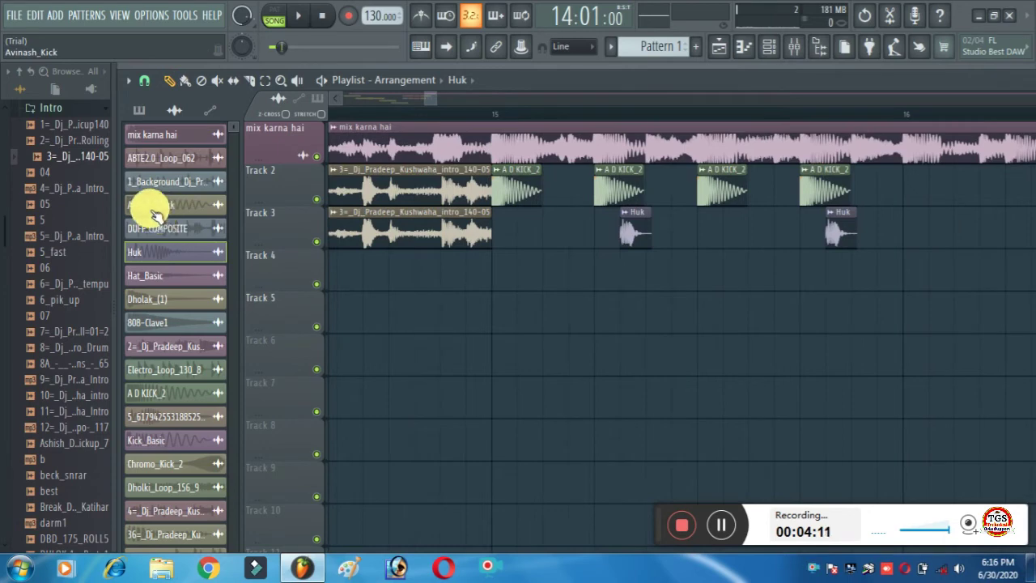
{"action": "left_click_drag", "start_coordinate": [142, 299], "coordinate": [591, 271]}
{"action": "left_click", "coordinate": [694, 263]}
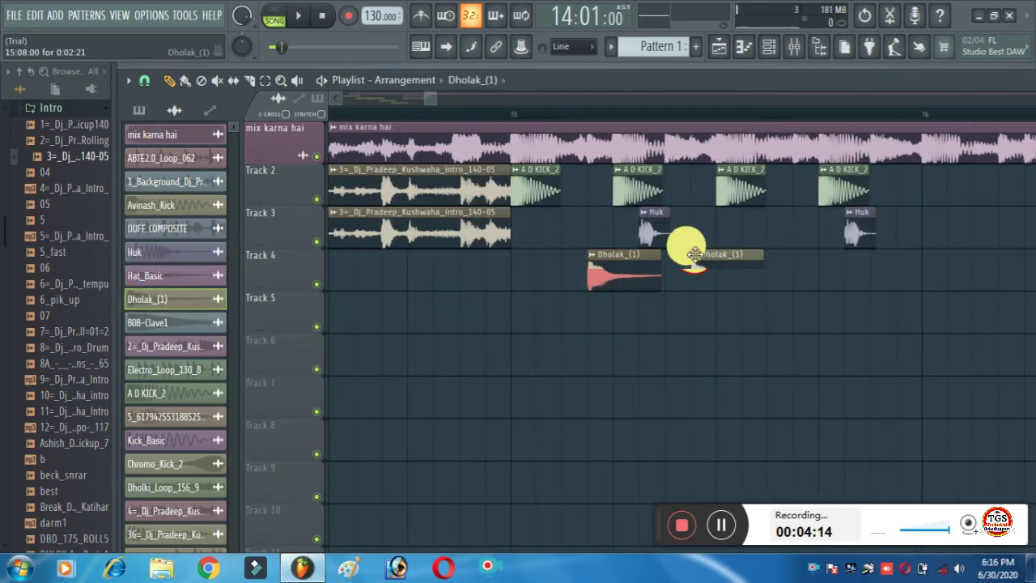
{"action": "left_click", "coordinate": [797, 267]}
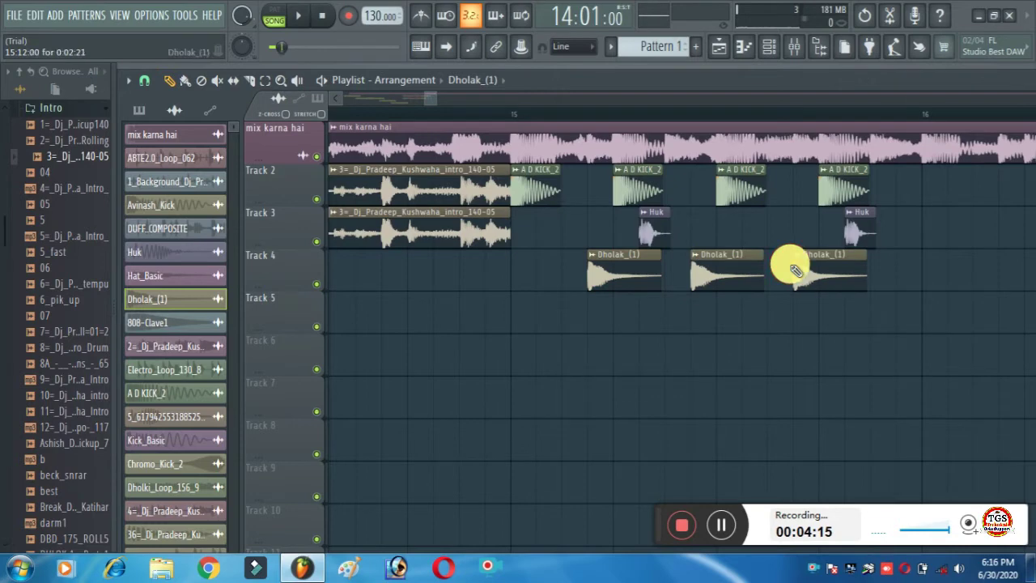
{"action": "left_click", "coordinate": [897, 280]}
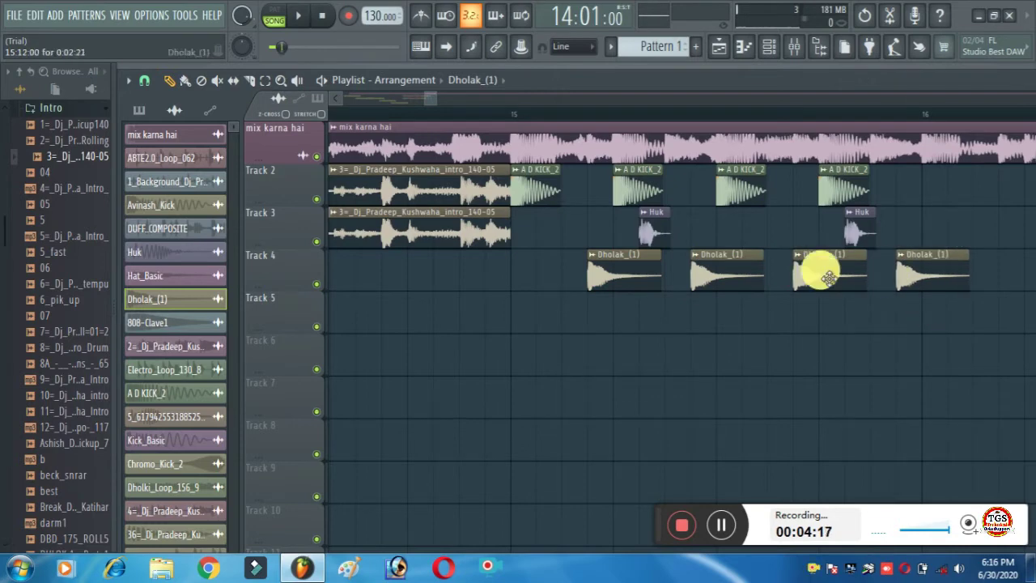
- Fill each 2 steps of the Hat_Basic channel in Pattern 1, and place Pattern 1 on Track 5 at bar 15
{"action": "left_click", "coordinate": [670, 50]}
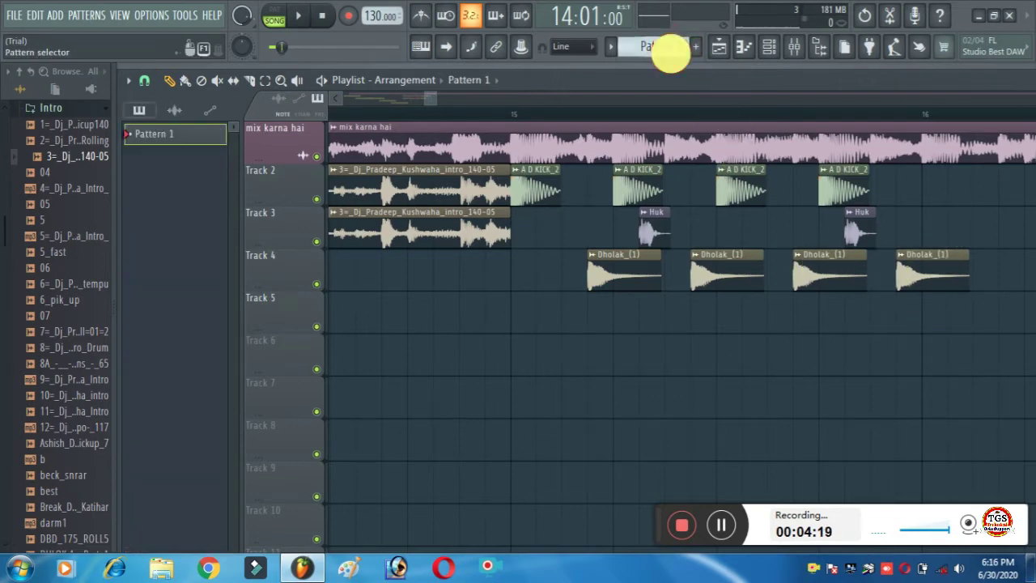
{"action": "left_click", "coordinate": [771, 48]}
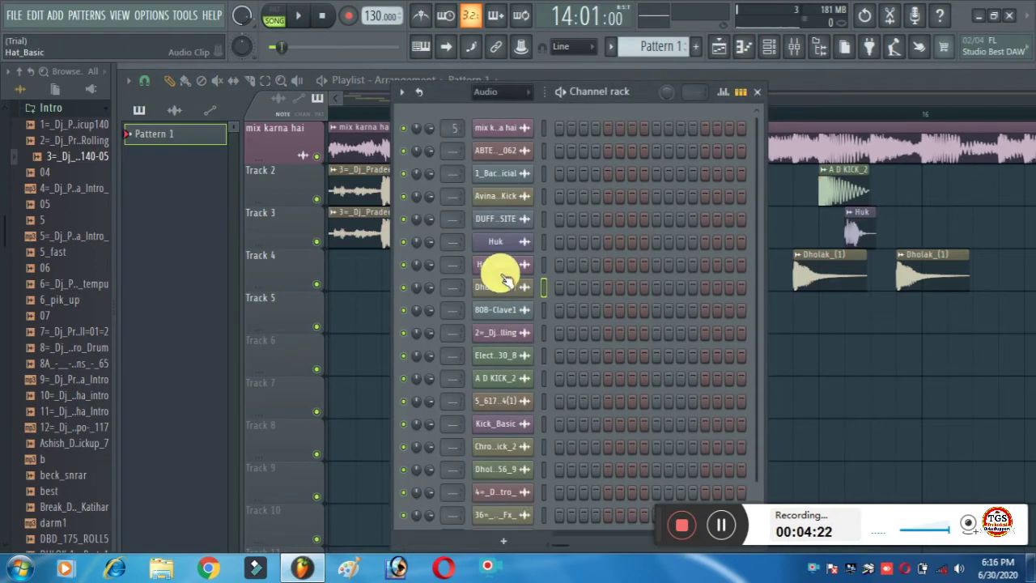
{"action": "left_click", "coordinate": [502, 265]}
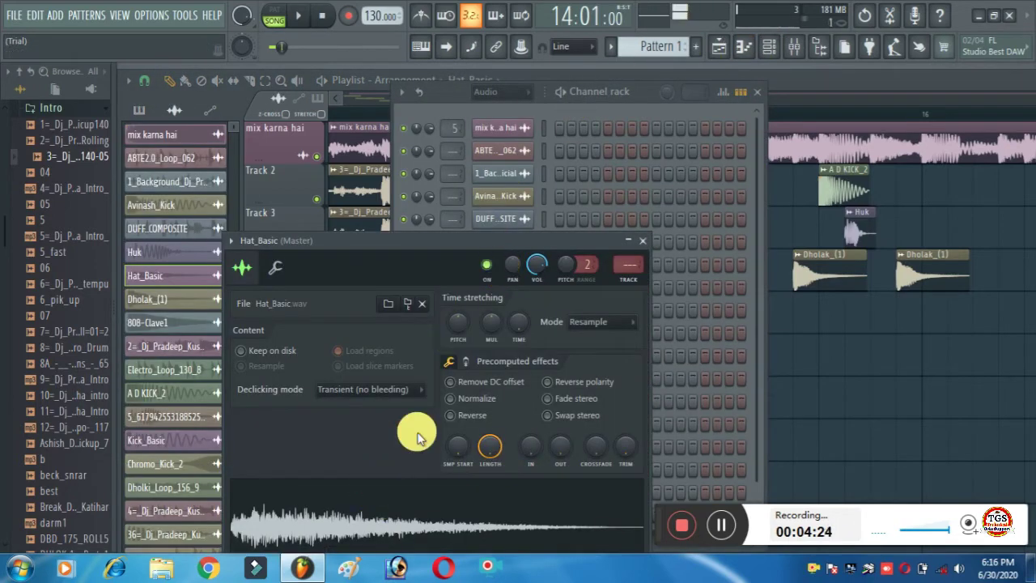
{"action": "left_click", "coordinate": [648, 241]}
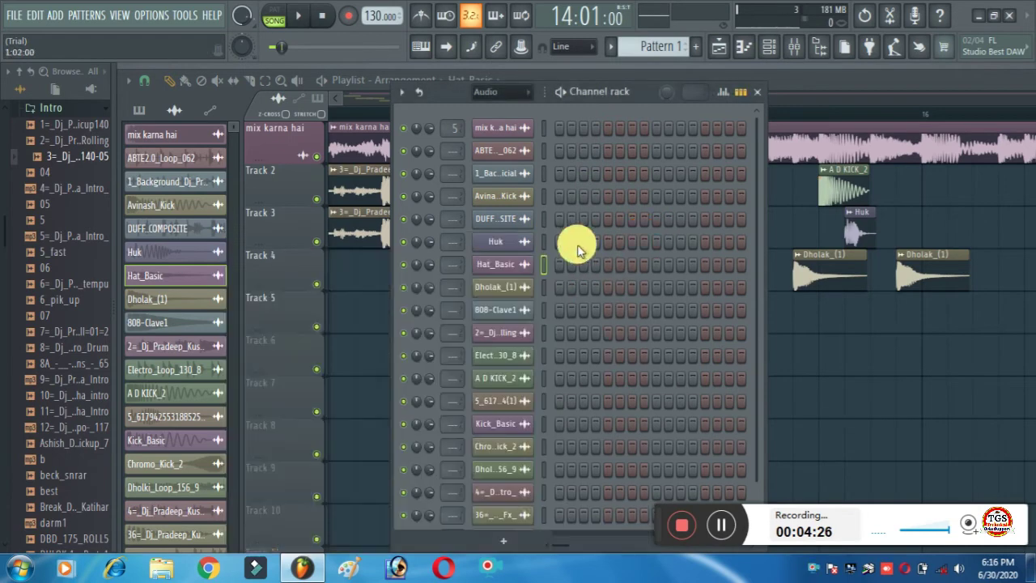
{"action": "right_click", "coordinate": [526, 263]}
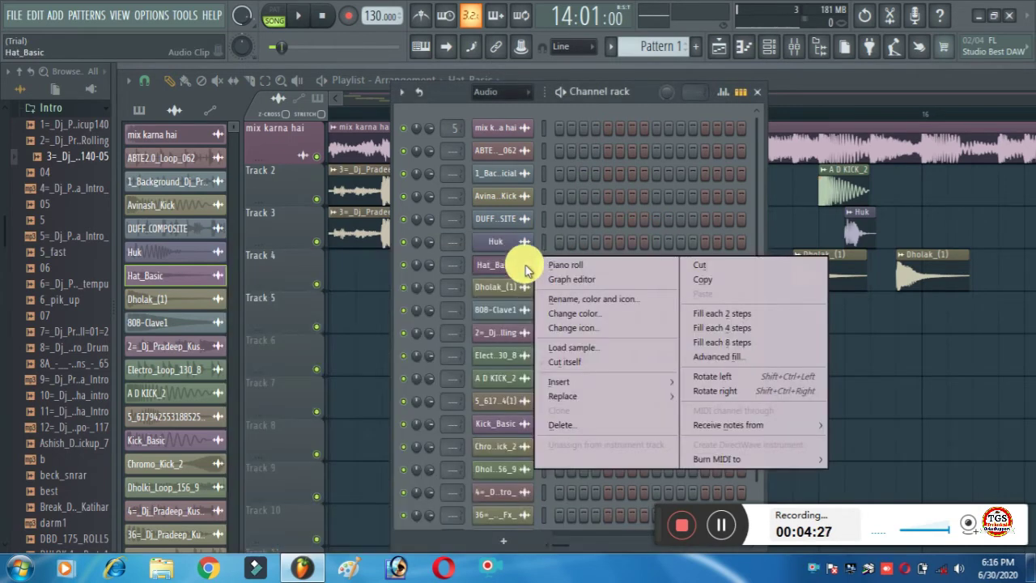
{"action": "left_click", "coordinate": [728, 313]}
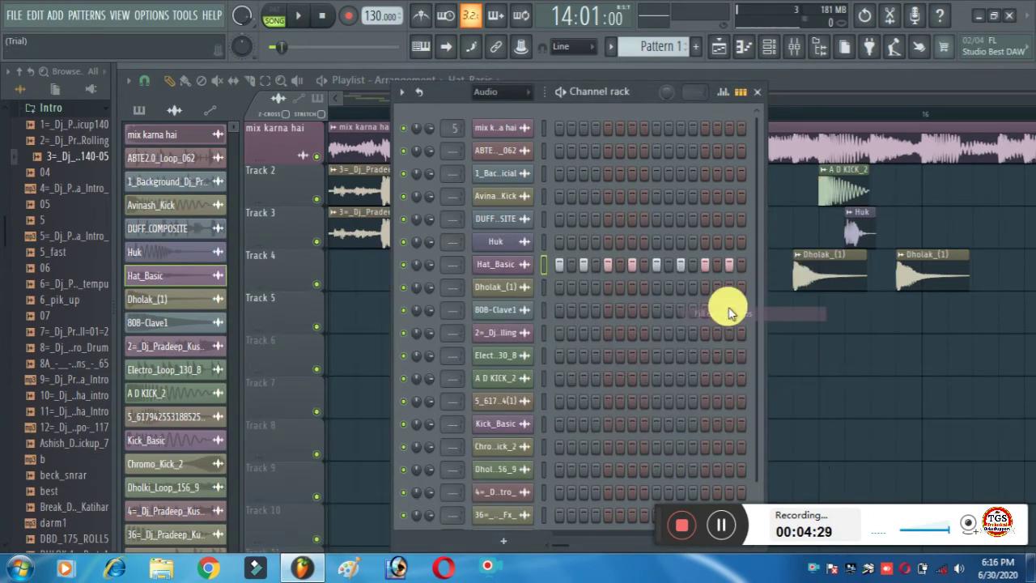
{"action": "left_click", "coordinate": [752, 91]}
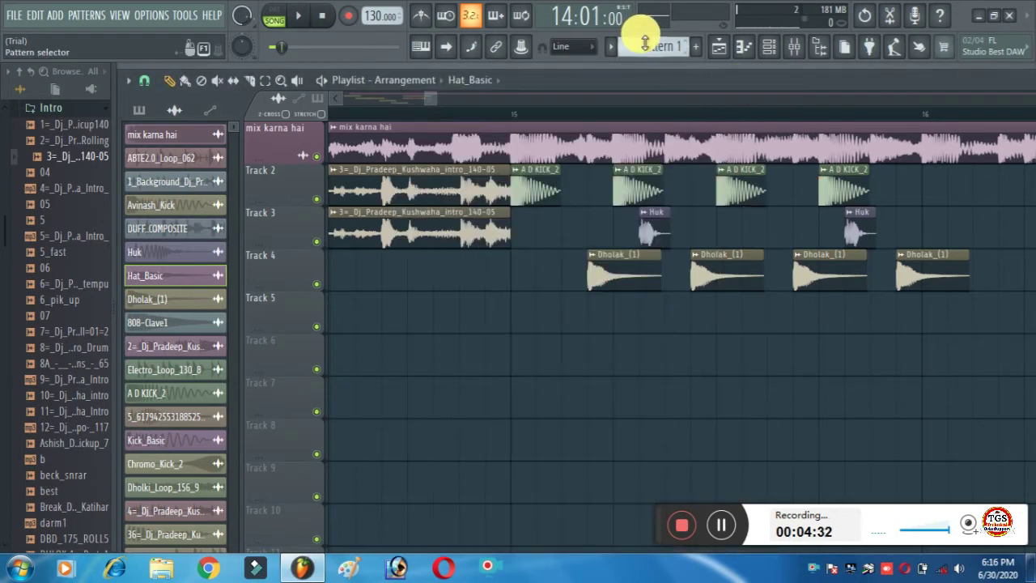
{"action": "left_click", "coordinate": [645, 42]}
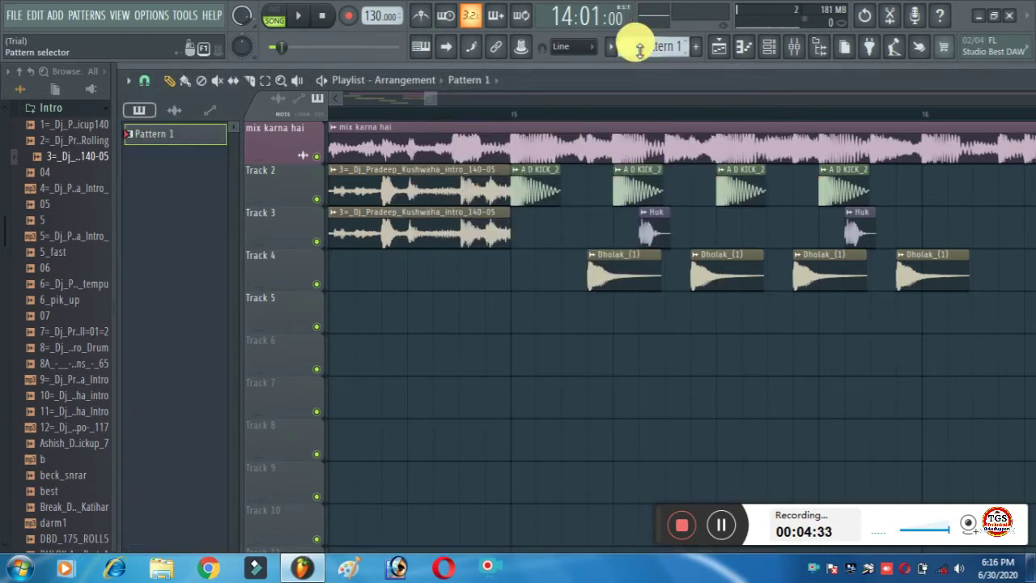
{"action": "left_click", "coordinate": [515, 300]}
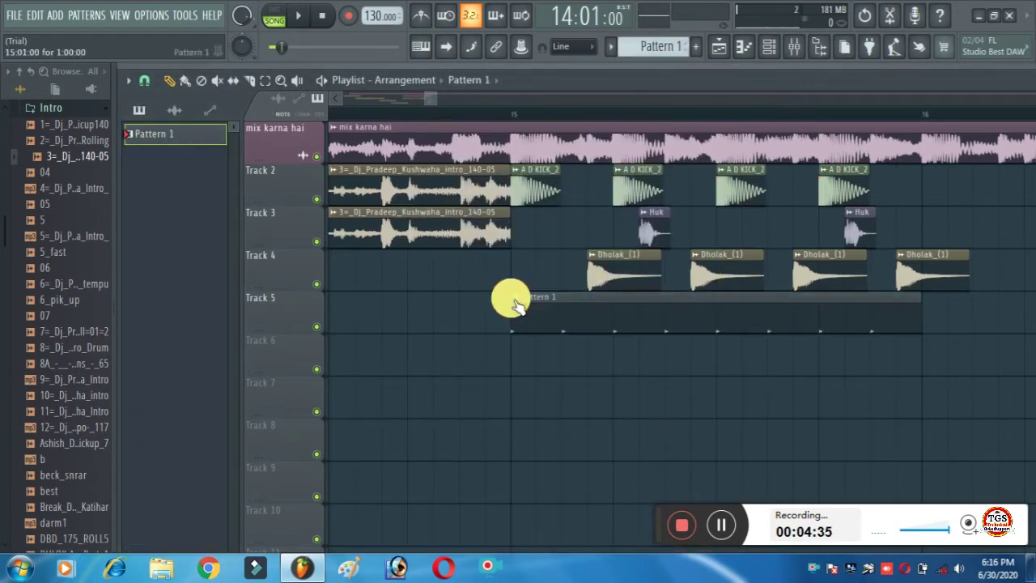
- Check the ABTE2.0_Loop_062, Avinash_Kick and 1_Background clips in the project's audio clip list
{"action": "left_click", "coordinate": [168, 110]}
{"action": "left_click", "coordinate": [168, 159]}
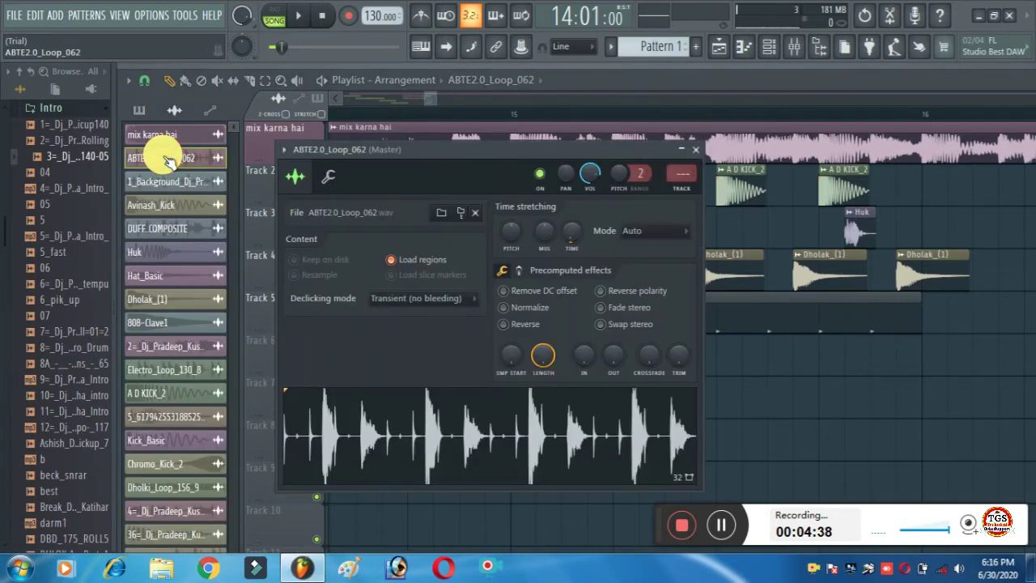
{"action": "left_click", "coordinate": [173, 205]}
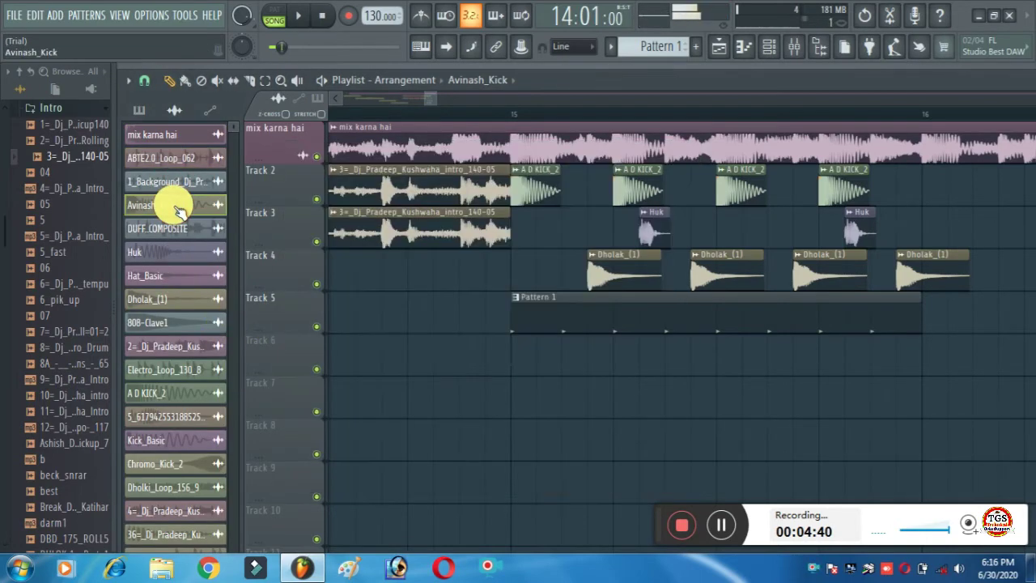
{"action": "double_click", "coordinate": [170, 180]}
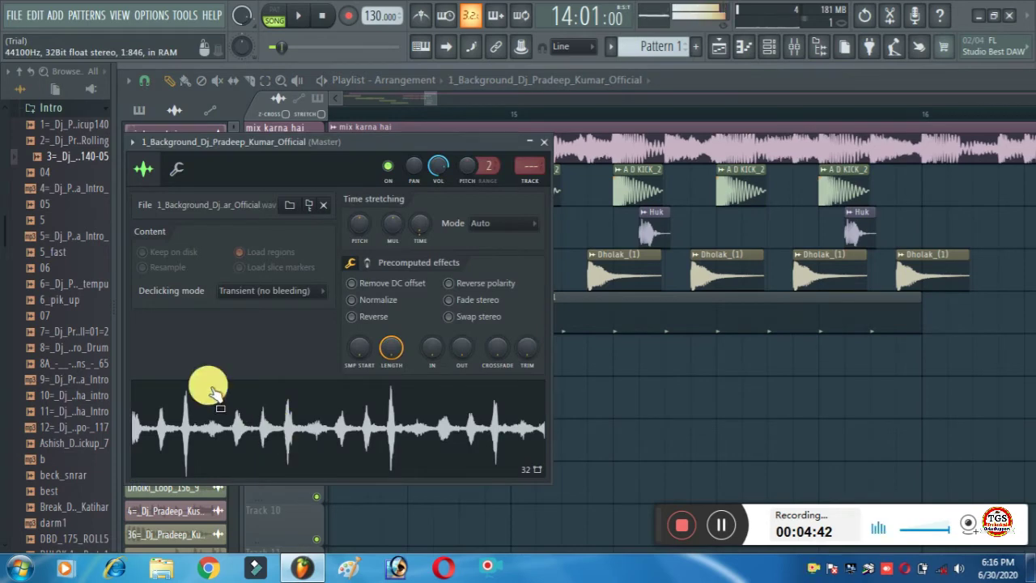
{"action": "left_click", "coordinate": [544, 142]}
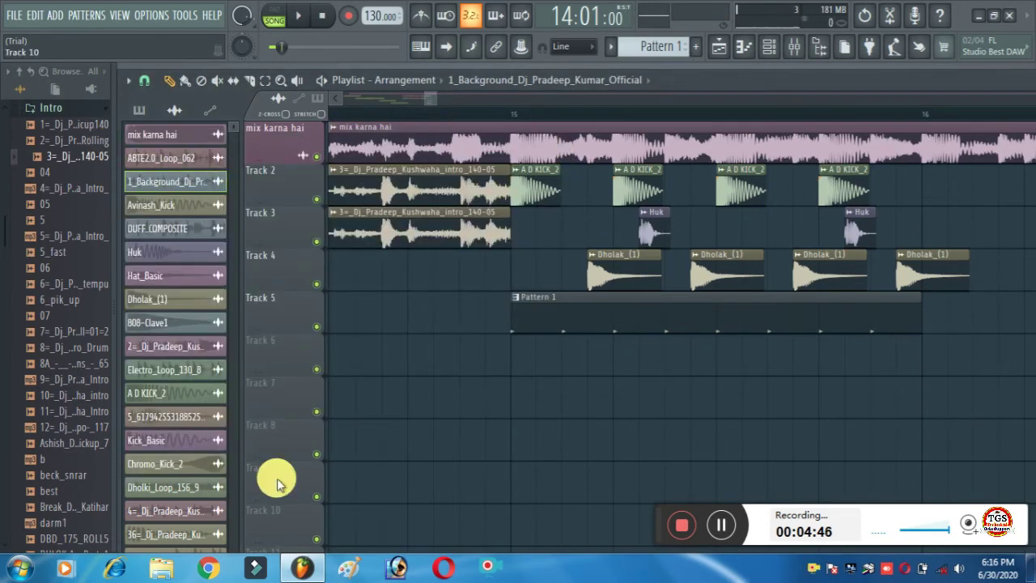
- Collapse the Intro folder in the sample browser and expand the My Sampls folder
{"action": "scroll", "coordinate": [38, 283], "scroll_direction": "up", "scroll_amount": 3}
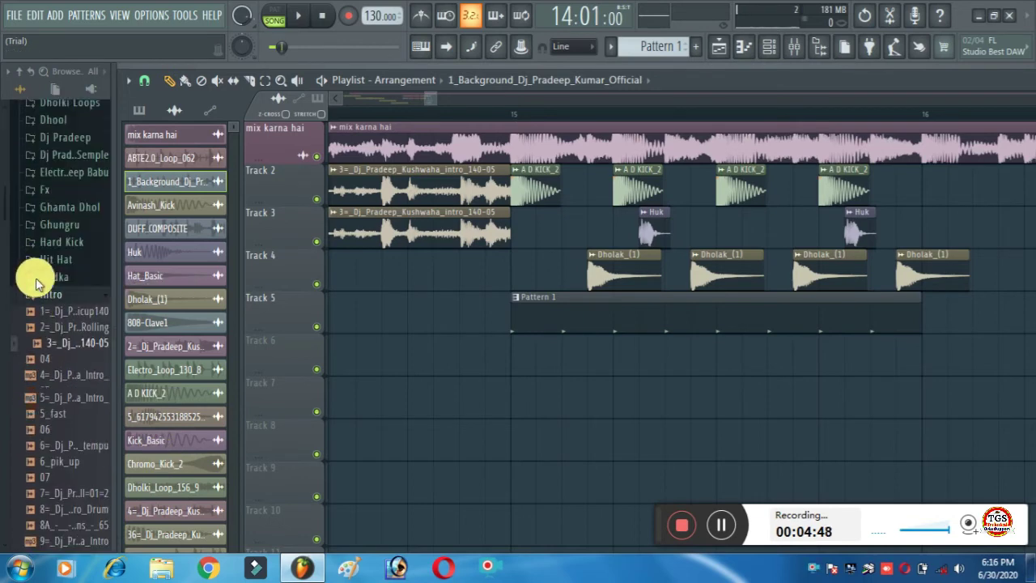
{"action": "left_click", "coordinate": [53, 302]}
{"action": "scroll", "coordinate": [53, 306], "scroll_direction": "down", "scroll_amount": 1}
{"action": "scroll", "coordinate": [52, 308], "scroll_direction": "down", "scroll_amount": 4}
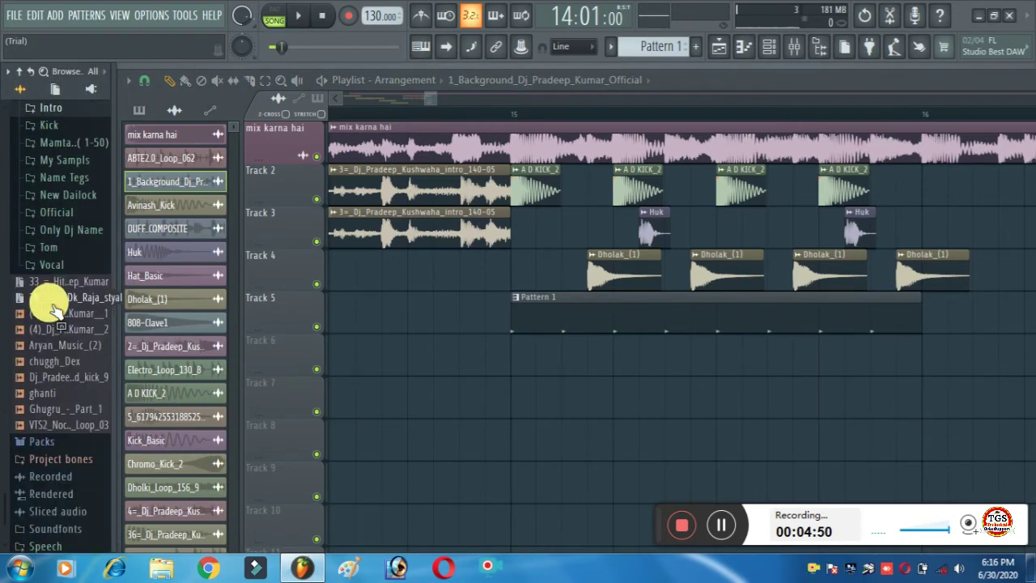
{"action": "scroll", "coordinate": [53, 310], "scroll_direction": "up", "scroll_amount": 3}
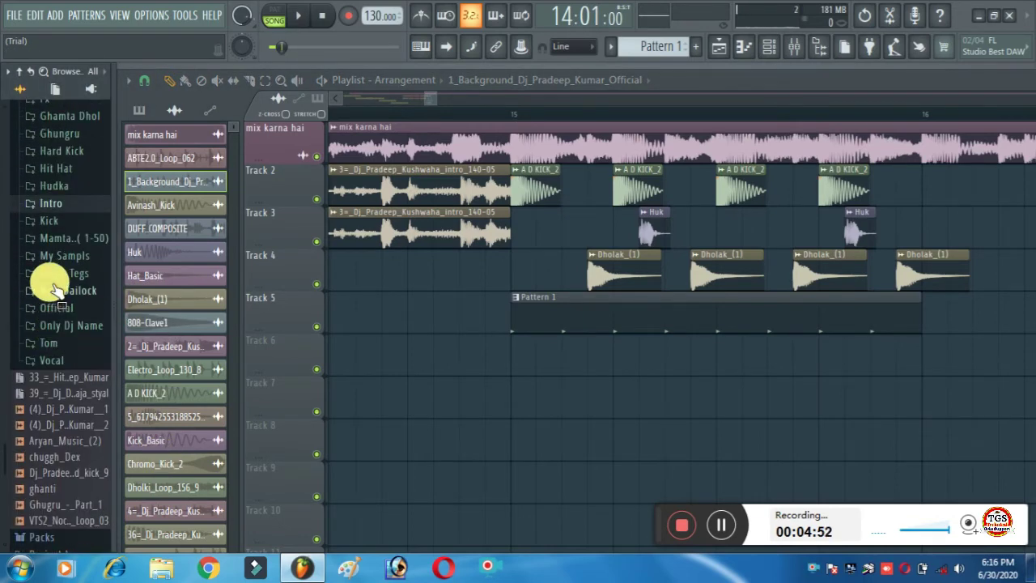
{"action": "left_click", "coordinate": [53, 258]}
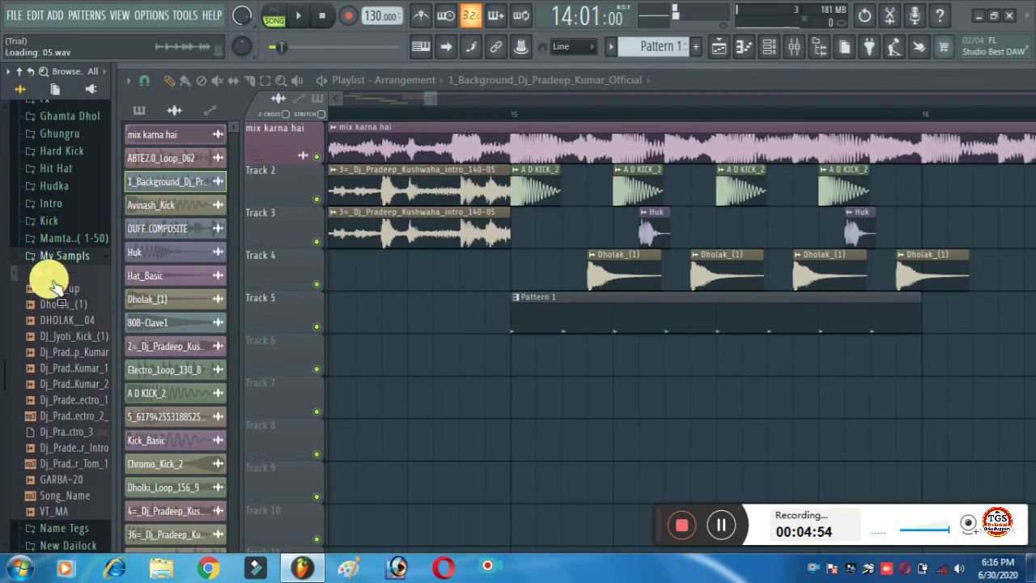
- Audition the My Sampls samples one after another, from 6_pik_up through the Electro_2_ sample
{"action": "left_click", "coordinate": [52, 288]}
{"action": "left_click", "coordinate": [52, 302]}
{"action": "left_click", "coordinate": [50, 322]}
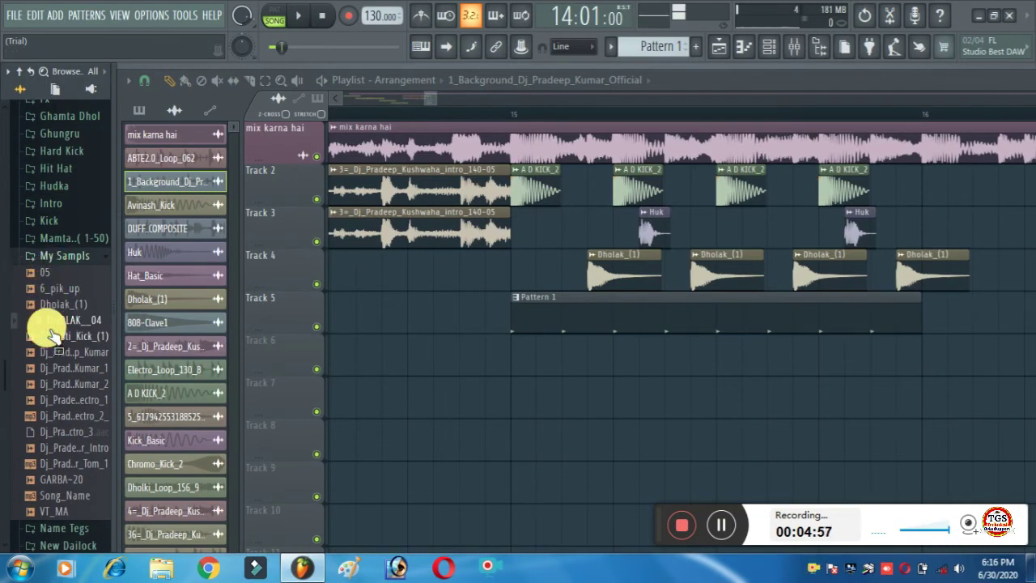
{"action": "left_click", "coordinate": [50, 335]}
{"action": "left_click", "coordinate": [47, 353]}
{"action": "left_click", "coordinate": [59, 369]}
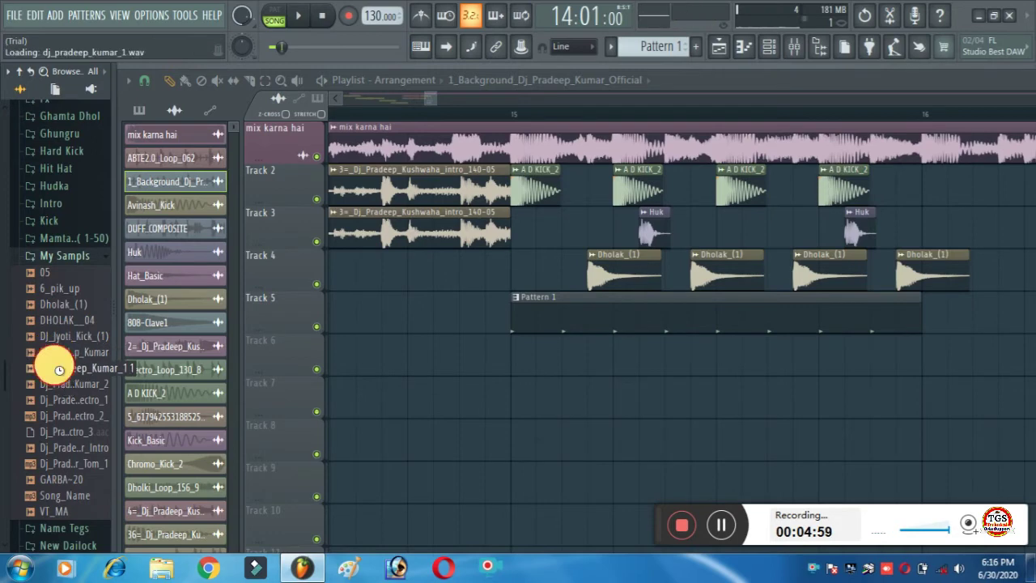
{"action": "left_click", "coordinate": [53, 383]}
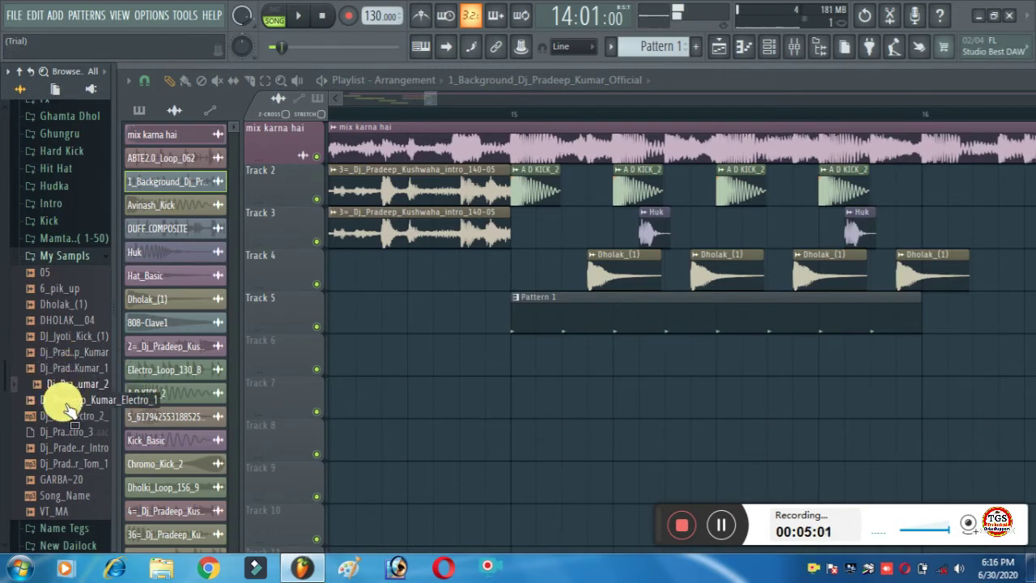
{"action": "left_click", "coordinate": [68, 402]}
{"action": "left_click", "coordinate": [68, 416]}
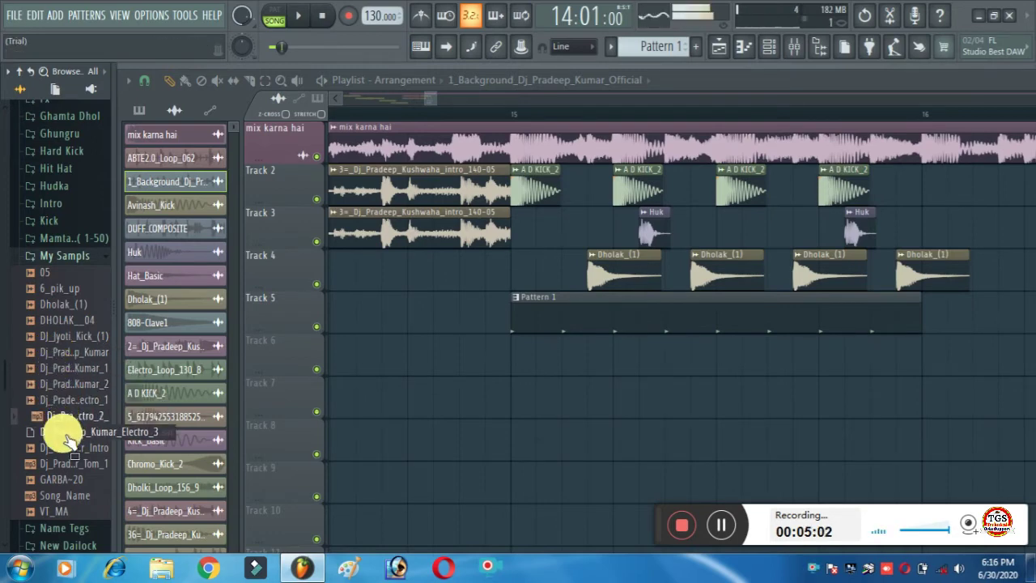
- Place the Electro_2_ sample on Track 6 at bar 15 and detect its tempo in the 100 to 200 BPM range
{"action": "left_click_drag", "start_coordinate": [57, 411], "coordinate": [557, 359]}
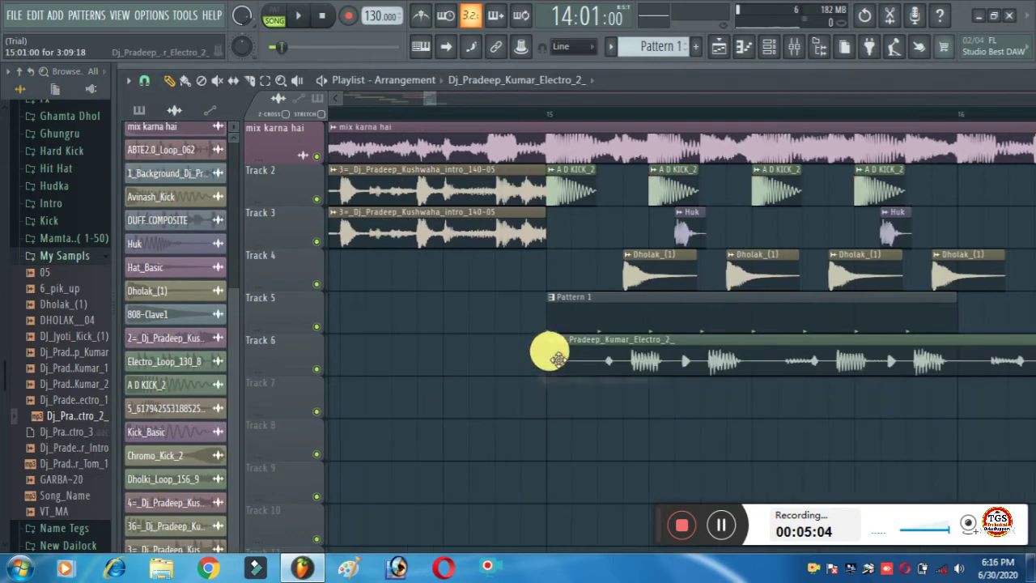
{"action": "right_click", "coordinate": [550, 344]}
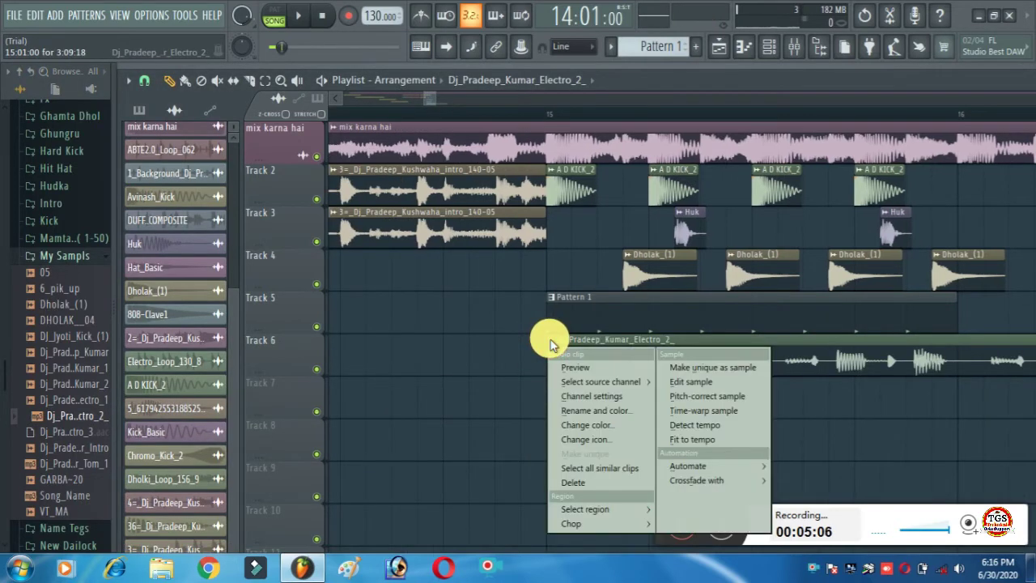
{"action": "left_click", "coordinate": [694, 429]}
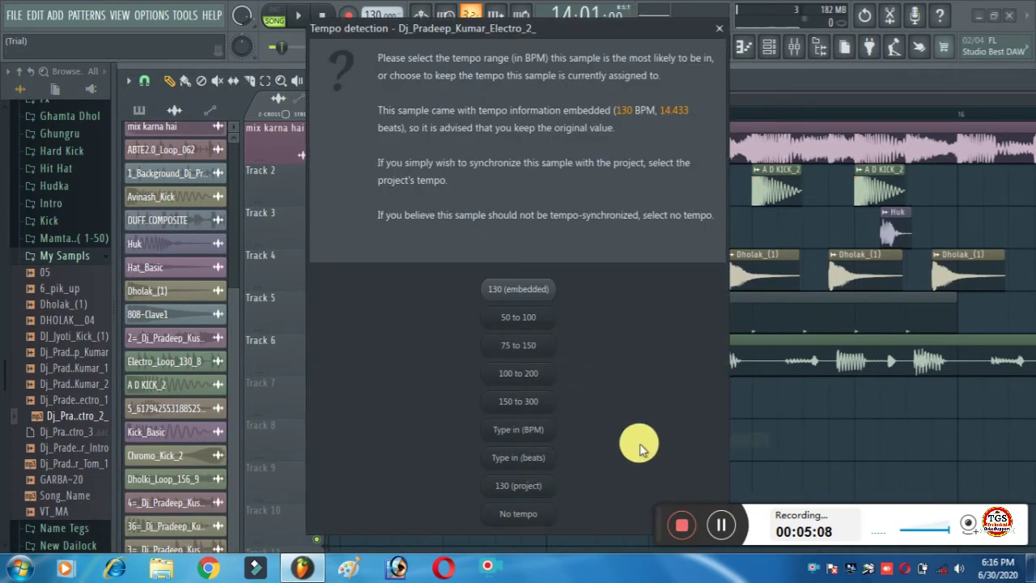
{"action": "left_click", "coordinate": [527, 375]}
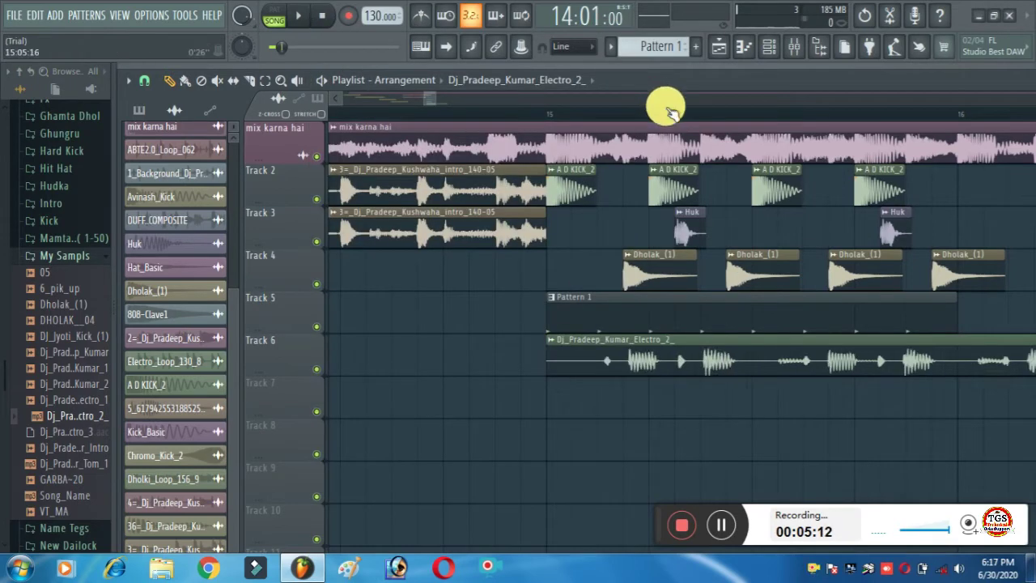
- Slice the fourth Dholak_(1) clip on Track 4 at the start of bar 16 and delete the pieces beyond it
{"action": "scroll", "coordinate": [667, 107], "scroll_direction": "down", "scroll_amount": 4}
{"action": "scroll", "coordinate": [668, 110], "scroll_direction": "down", "scroll_amount": 3}
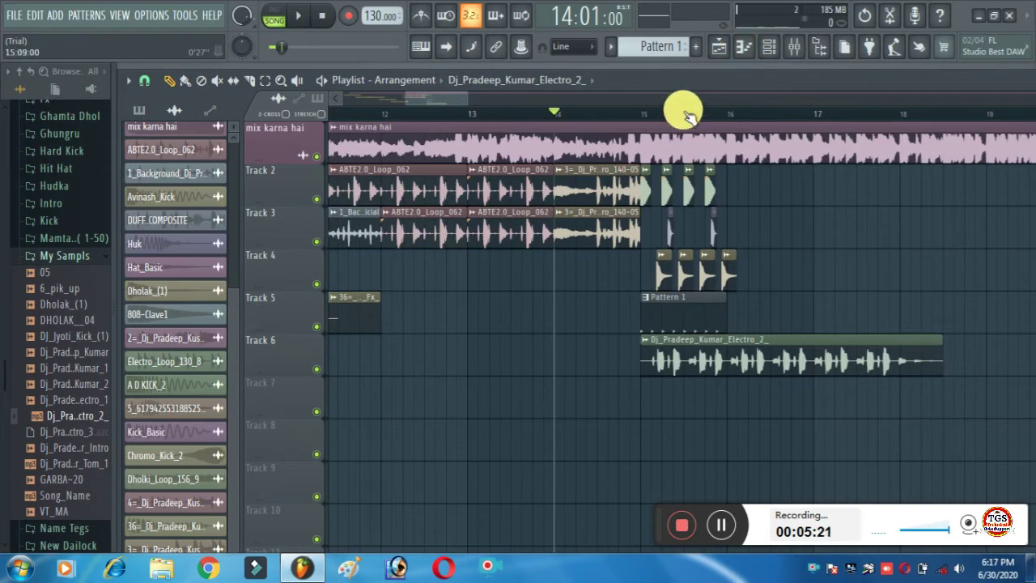
{"action": "scroll", "coordinate": [684, 112], "scroll_direction": "up", "scroll_amount": 1}
{"action": "scroll", "coordinate": [684, 112], "scroll_direction": "up", "scroll_amount": 4}
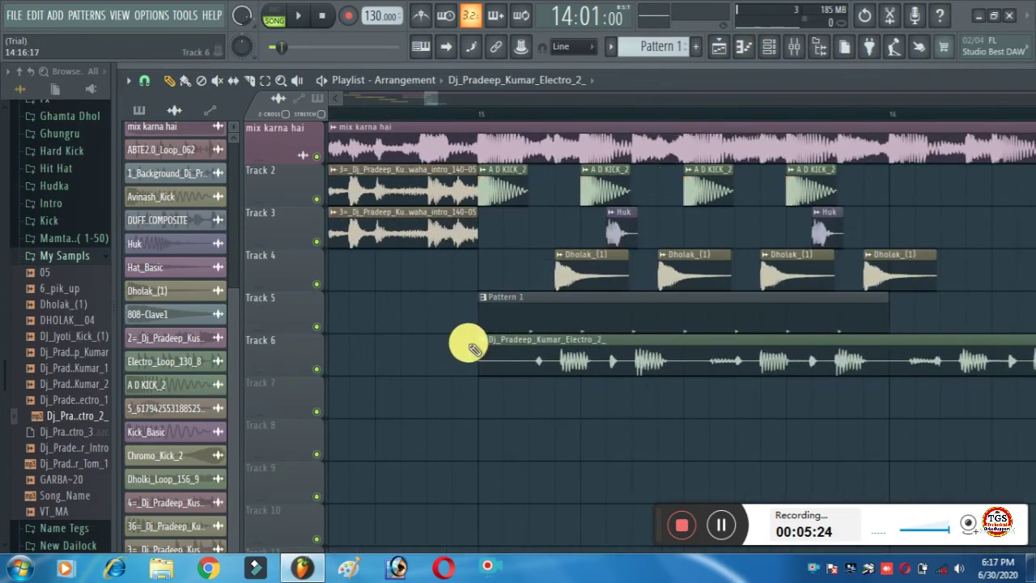
{"action": "left_click", "coordinate": [252, 82]}
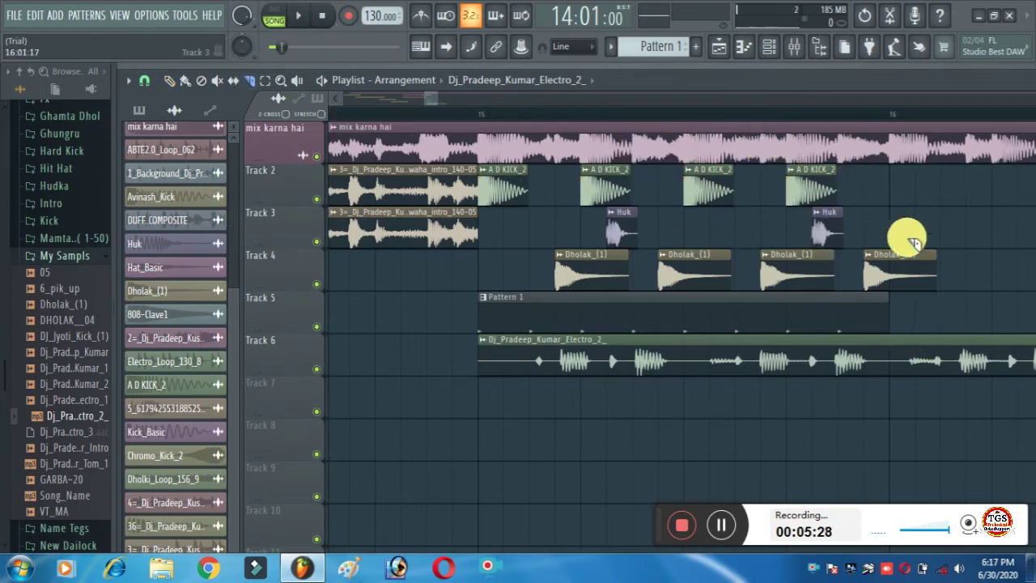
{"action": "left_click_drag", "start_coordinate": [890, 240], "coordinate": [902, 310]}
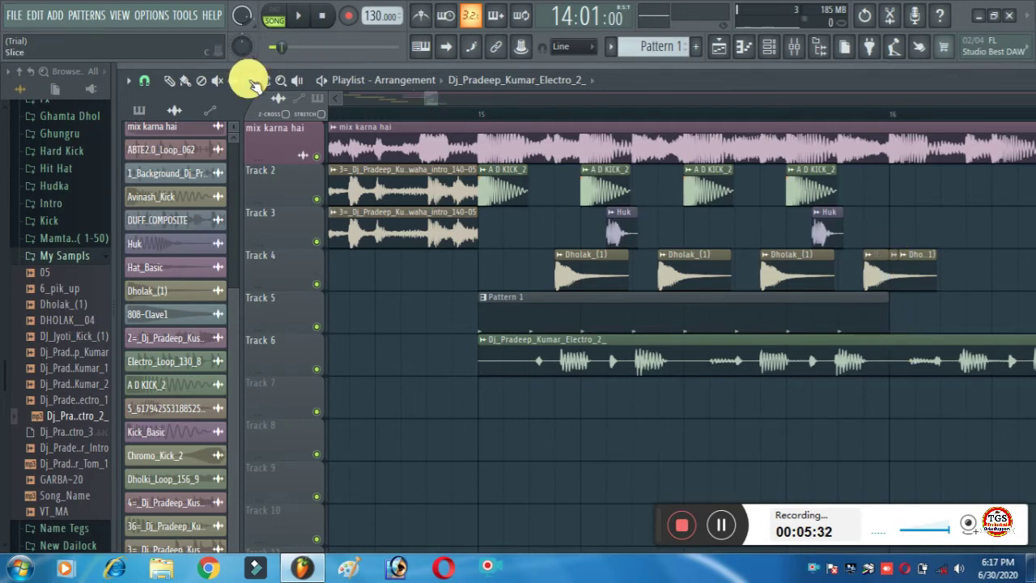
{"action": "left_click", "coordinate": [172, 81]}
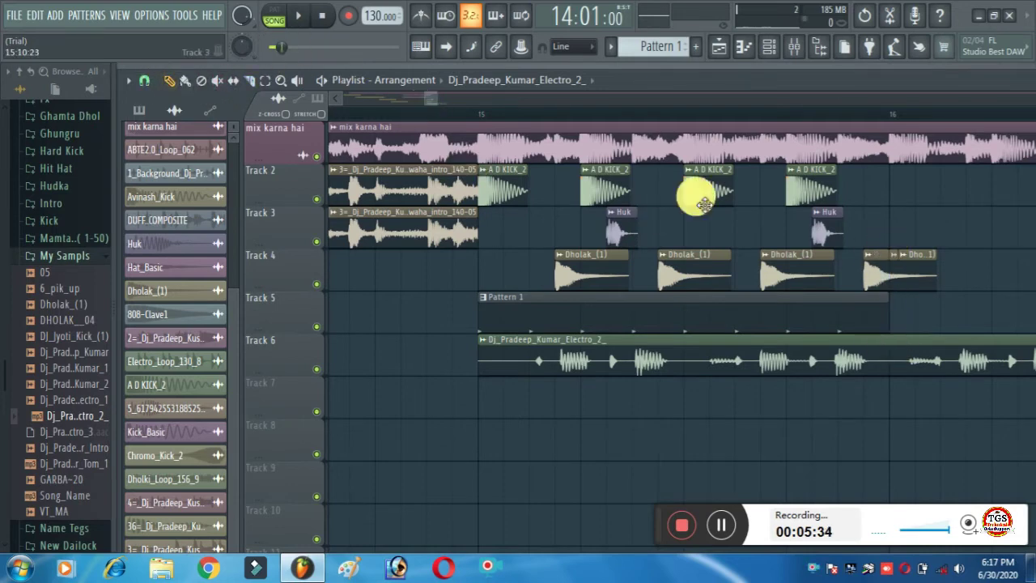
{"action": "right_click", "coordinate": [910, 276]}
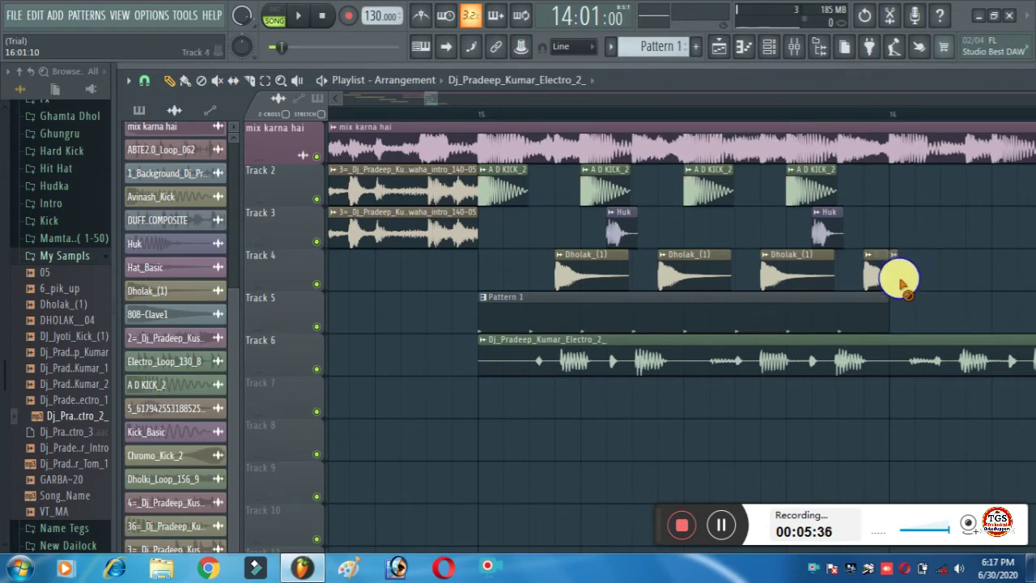
{"action": "right_click", "coordinate": [899, 282]}
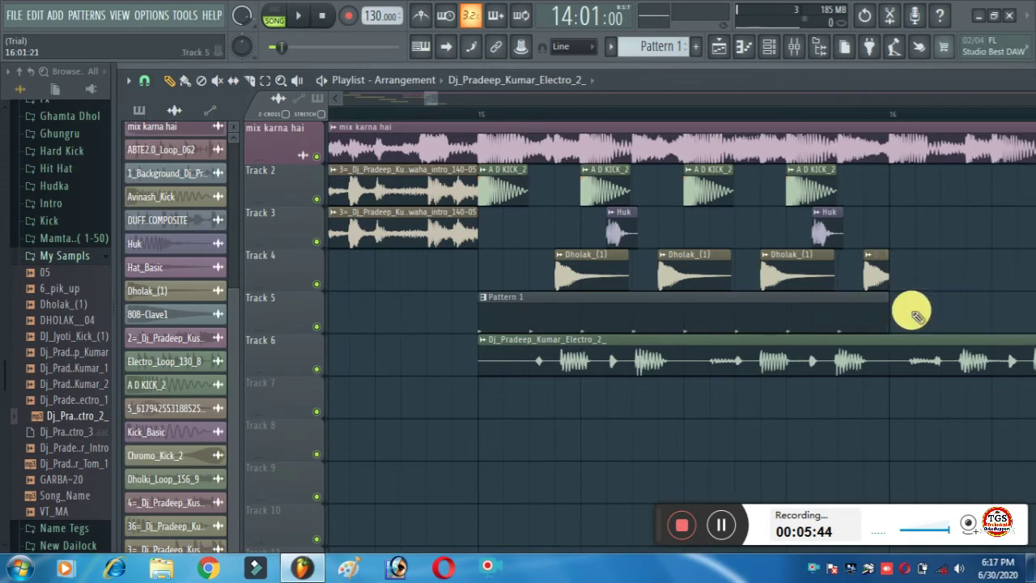
- Select the bar 15 clips on Tracks 2 to 5 and duplicate them twice to fill bars 16 and 17
{"action": "left_click_drag", "start_coordinate": [898, 328], "coordinate": [491, 187]}
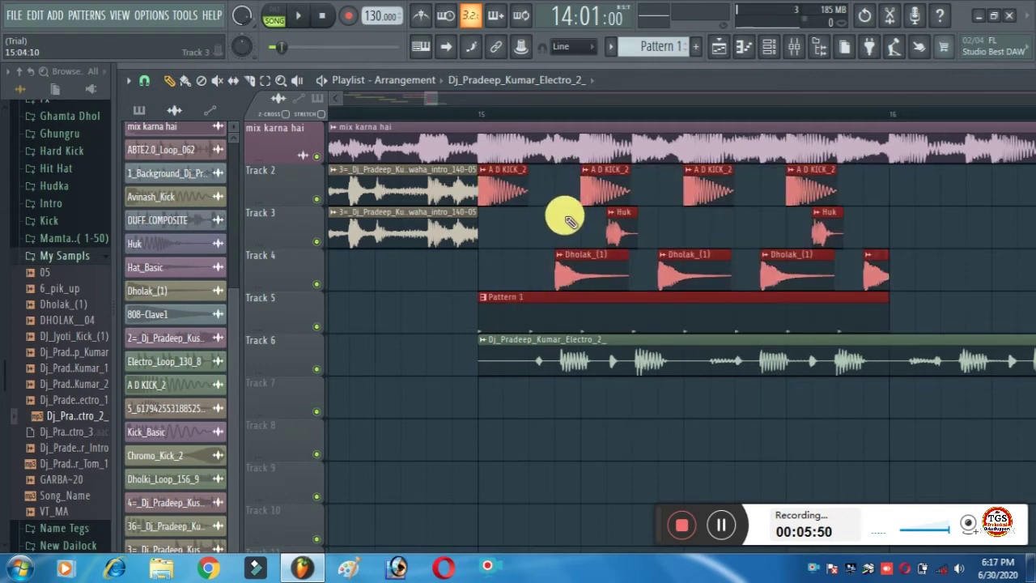
{"action": "scroll", "coordinate": [570, 221], "scroll_direction": "down", "scroll_amount": 3}
{"action": "scroll", "coordinate": [571, 221], "scroll_direction": "up", "scroll_amount": 3}
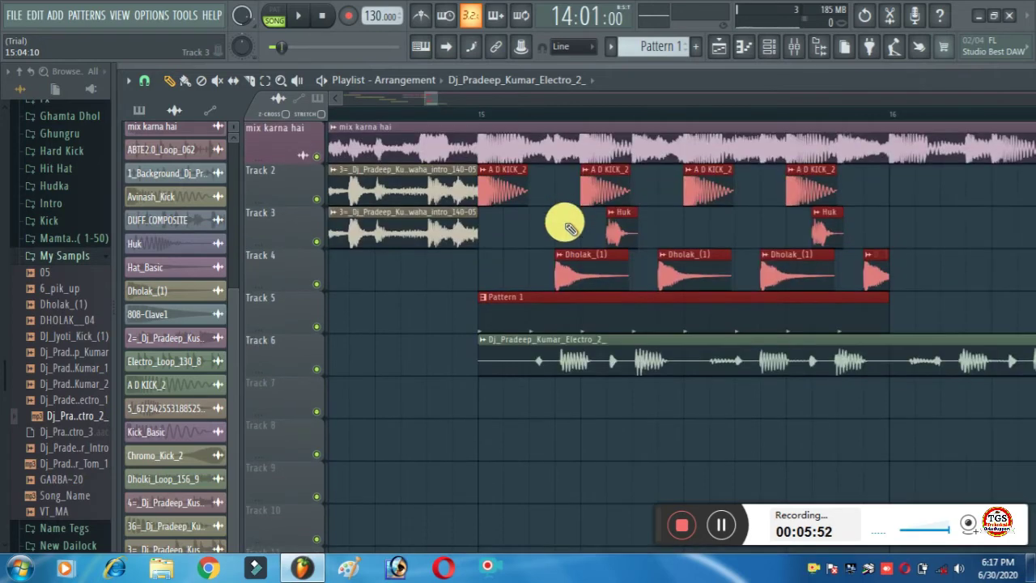
{"action": "key", "text": "ctrl+b"}
{"action": "key", "text": "ctrl+b"}
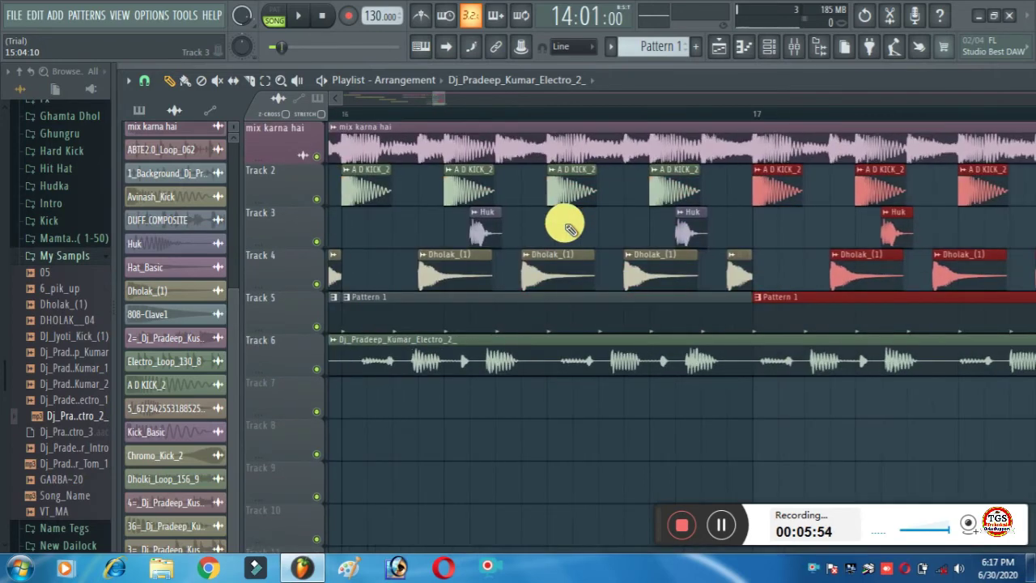
- Review the repeated beat through bar 17 and play the arrangement from the start of bar 14
{"action": "scroll", "coordinate": [596, 104], "scroll_direction": "down", "scroll_amount": 3}
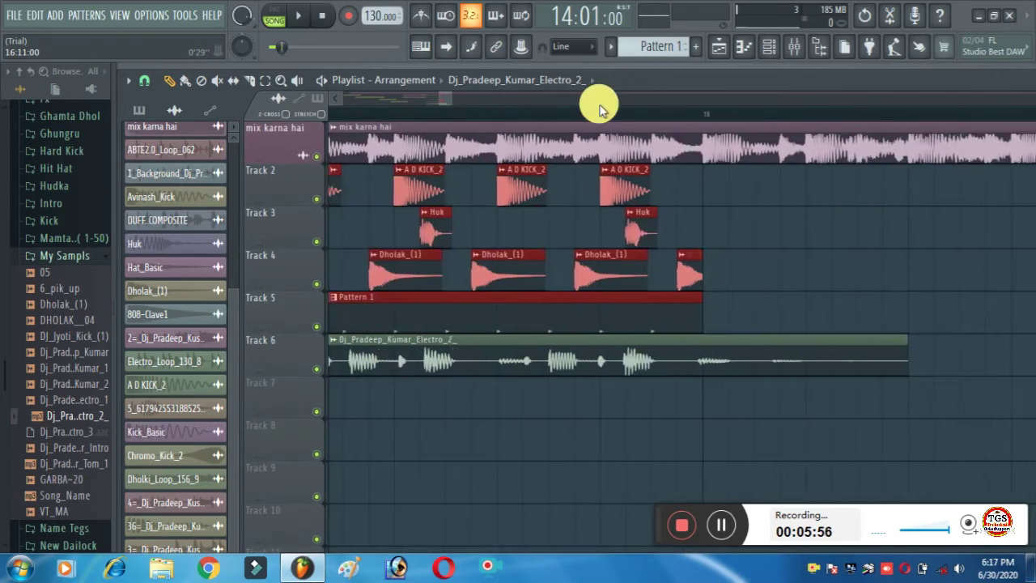
{"action": "scroll", "coordinate": [571, 116], "scroll_direction": "down", "scroll_amount": 5}
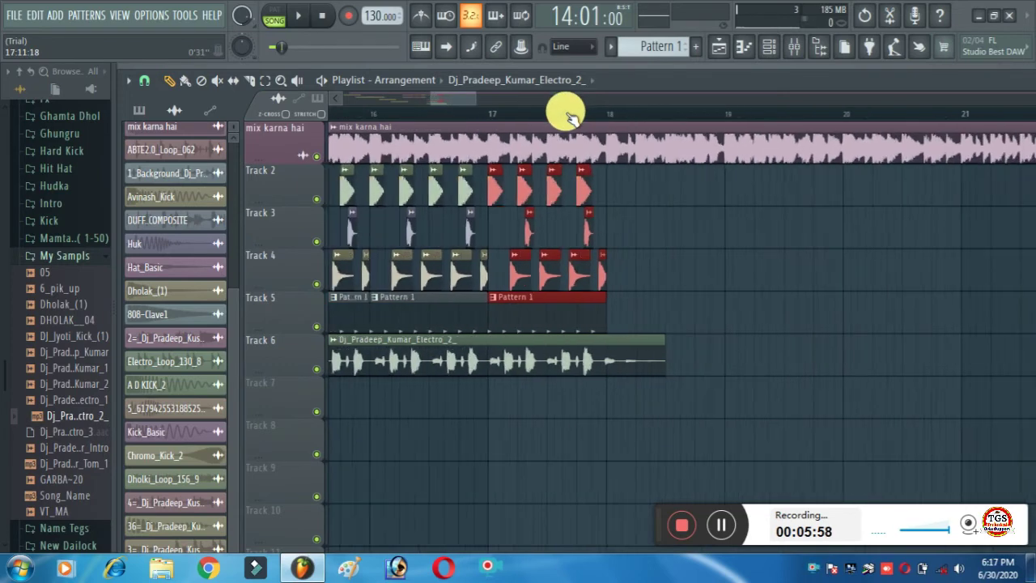
{"action": "scroll", "coordinate": [422, 96], "scroll_direction": "up", "scroll_amount": 3}
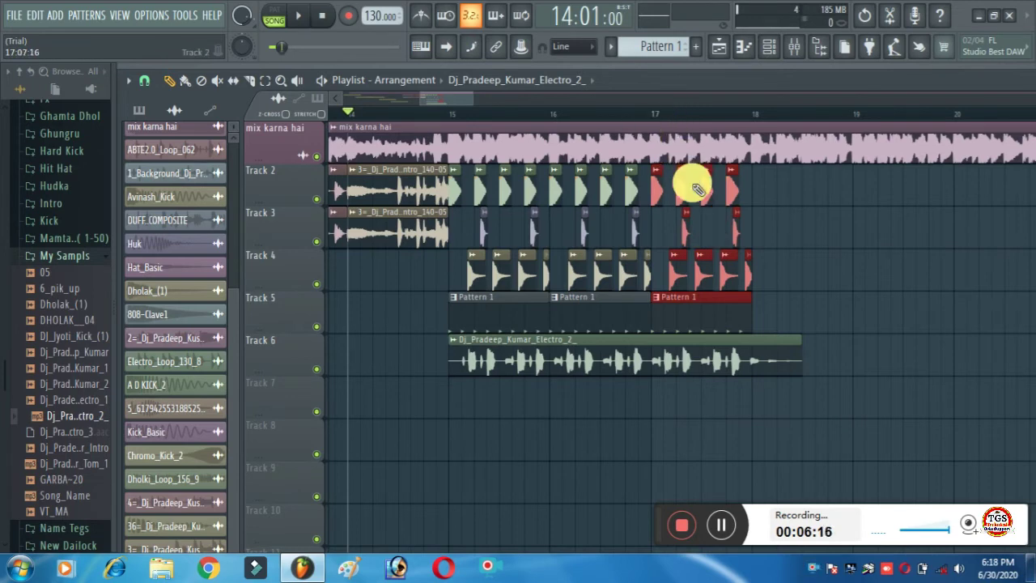
{"action": "key", "text": "space"}
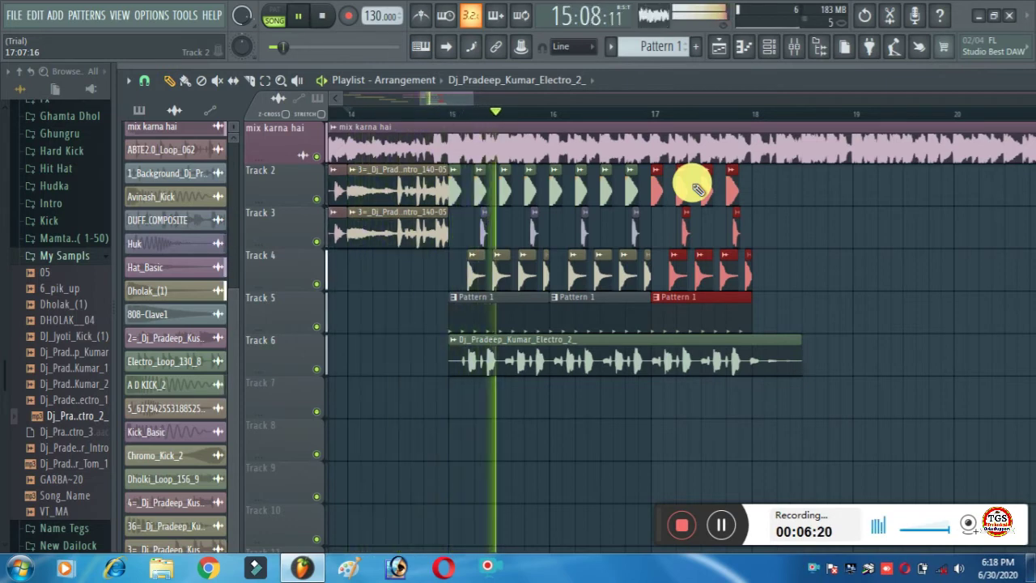
{"action": "key", "text": "space"}
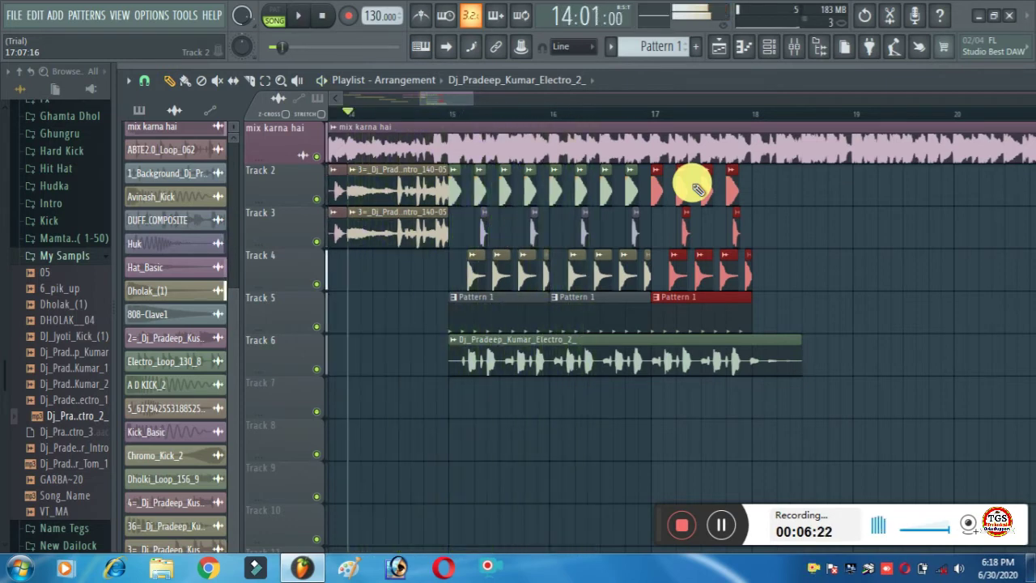
- Lower the channel volume of the Electro_2_ clip on Track 6 to 12%
{"action": "left_click", "coordinate": [573, 360]}
{"action": "double_click", "coordinate": [573, 359]}
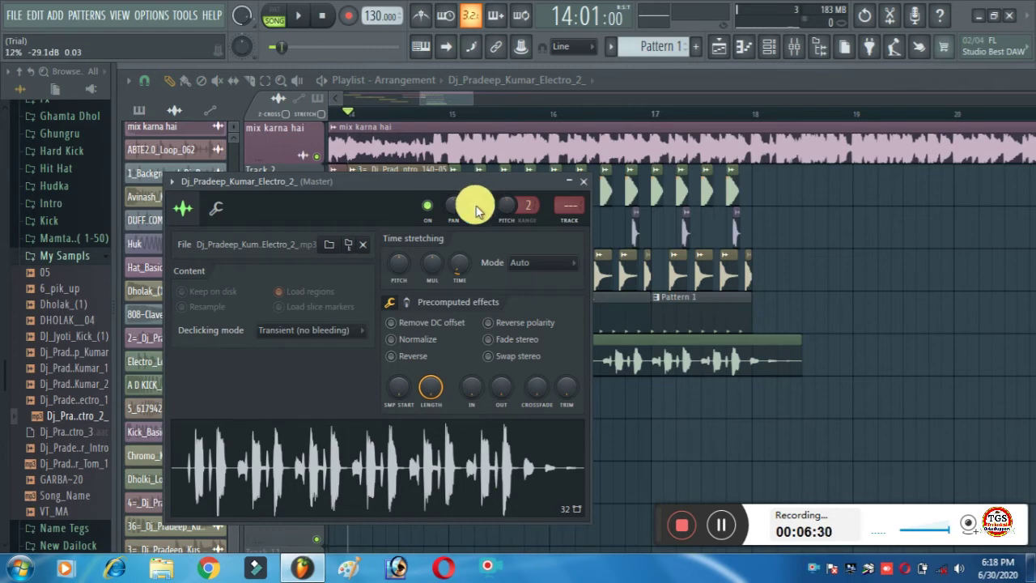
{"action": "left_click", "coordinate": [584, 181]}
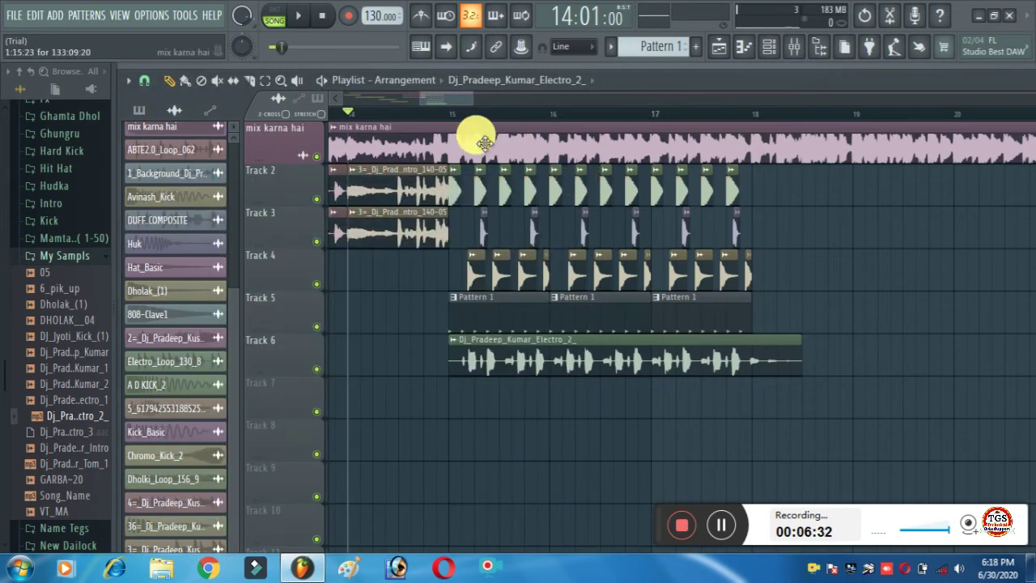
- Play the arrangement from step 13 of bar 14 to check the Electro_2_ clip's level in the mix
{"action": "left_click", "coordinate": [425, 110]}
{"action": "key", "text": "space"}
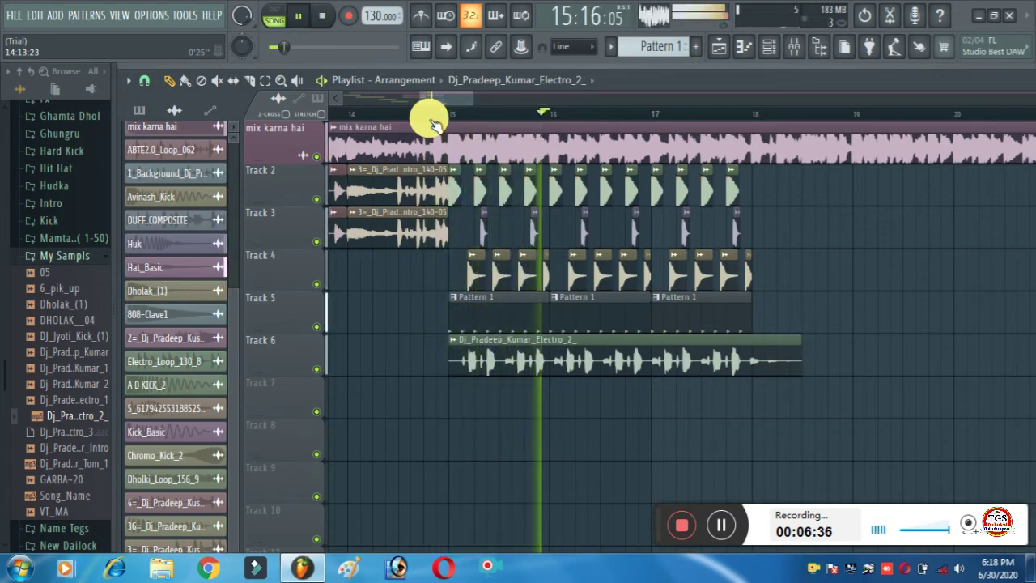
{"action": "key", "text": "space"}
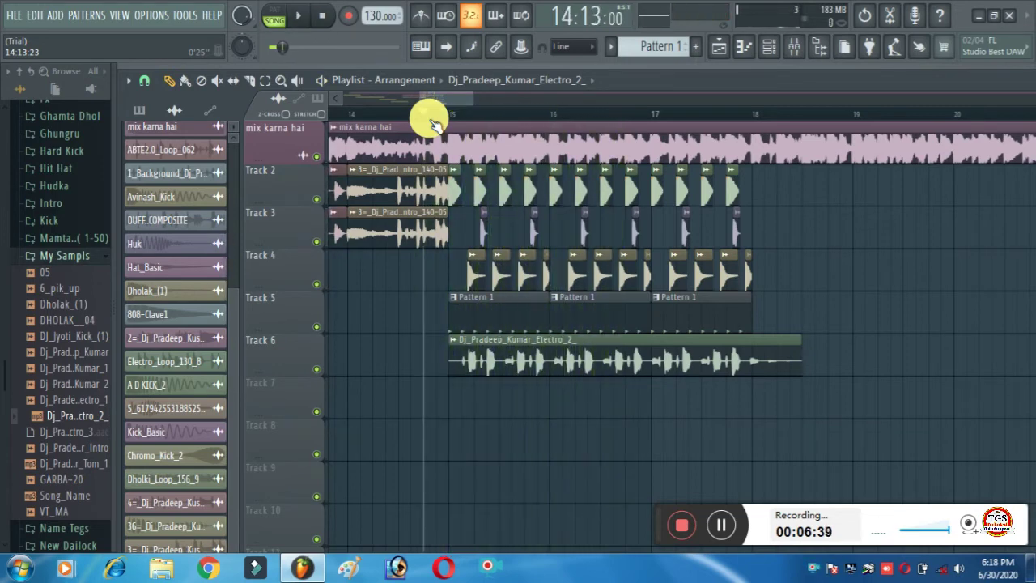
{"action": "right_click", "coordinate": [736, 229]}
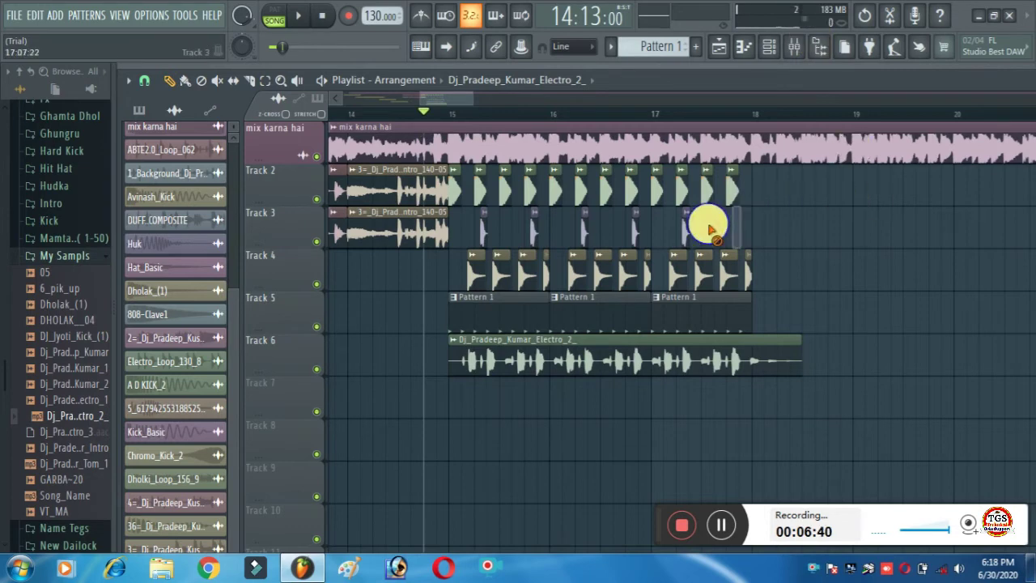
{"action": "right_click", "coordinate": [685, 229]}
{"action": "right_click", "coordinate": [635, 229]}
{"action": "right_click", "coordinate": [583, 229]}
{"action": "right_click", "coordinate": [533, 229]}
{"action": "right_click", "coordinate": [652, 271]}
{"action": "right_click", "coordinate": [678, 271]}
{"action": "right_click", "coordinate": [703, 271]}
{"action": "right_click", "coordinate": [730, 271]}
{"action": "right_click", "coordinate": [749, 271]}
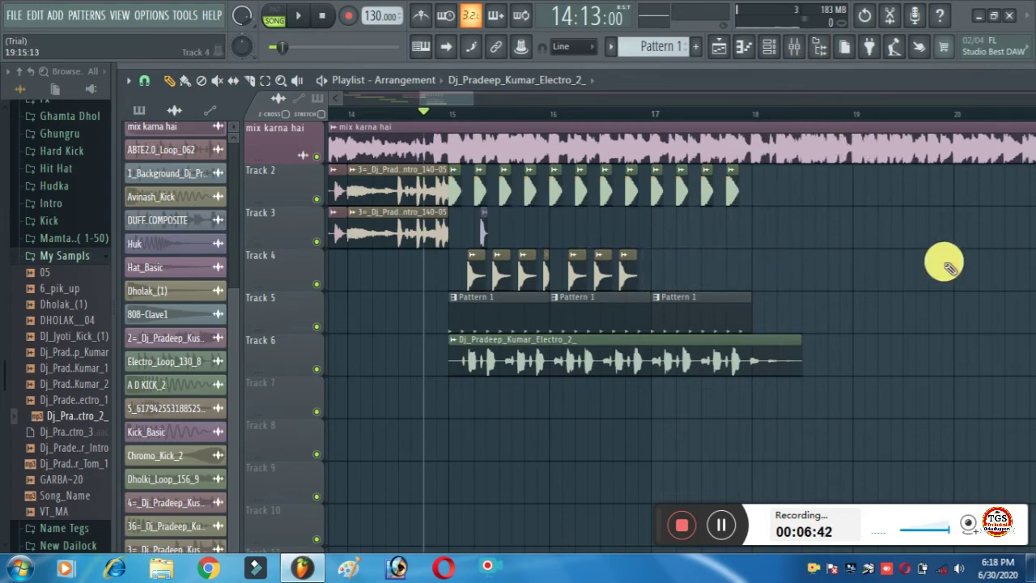
{"action": "key", "text": "ctrl+z"}
{"action": "key", "text": "ctrl+z"}
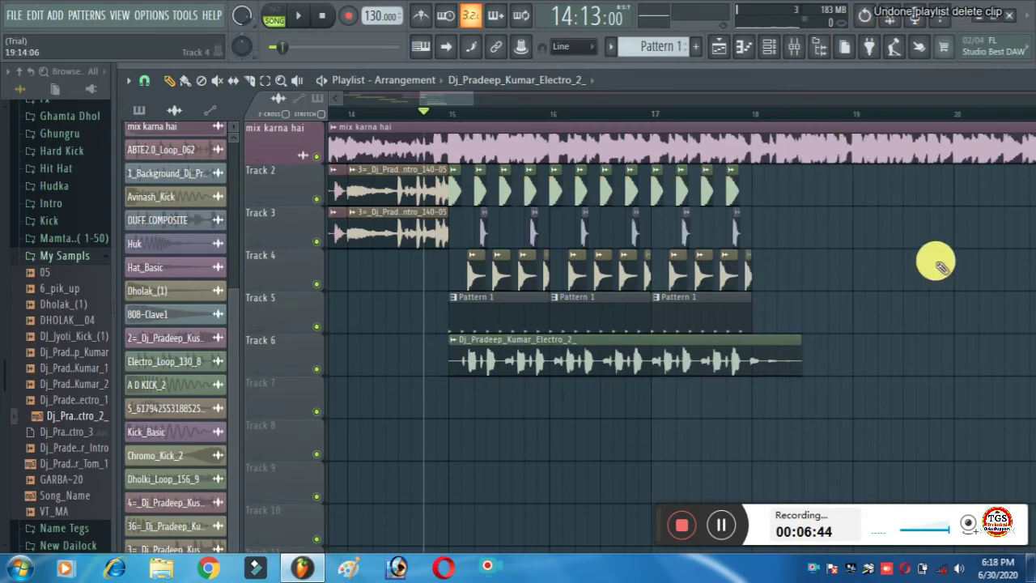
- Clear all the Huk clips from Track 3 in bars 15 to 17
{"action": "left_click", "coordinate": [458, 224]}
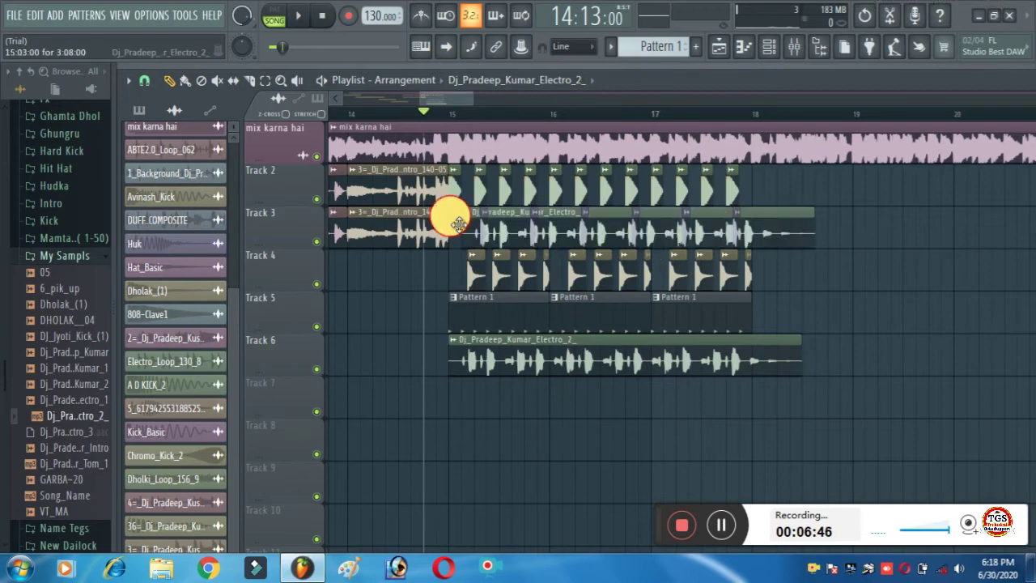
{"action": "right_click", "coordinate": [502, 226]}
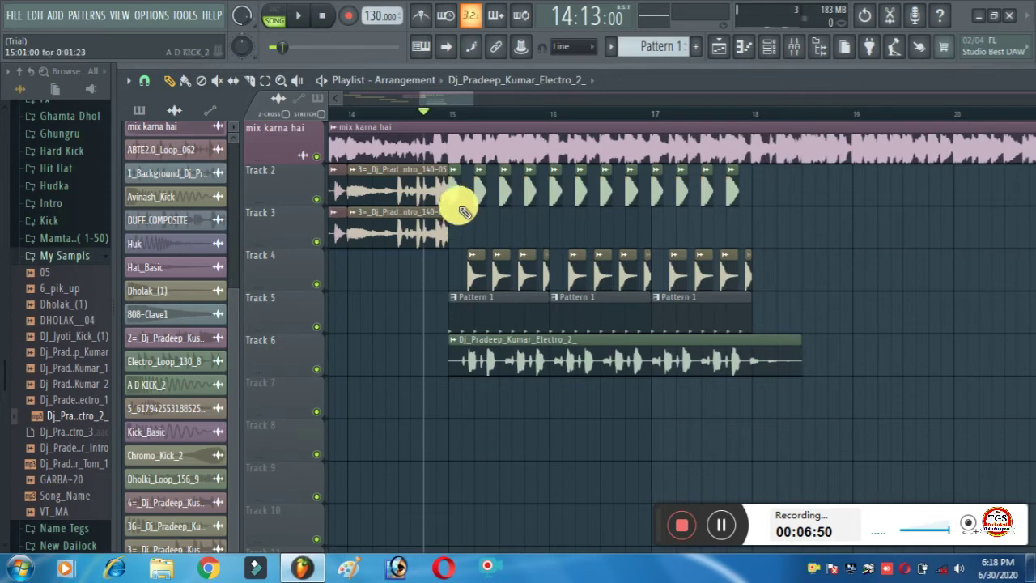
- Try placing two Huk clips on Track 3 at steps 3 and 11 of bar 15
{"action": "scroll", "coordinate": [470, 115], "scroll_direction": "up", "scroll_amount": 5}
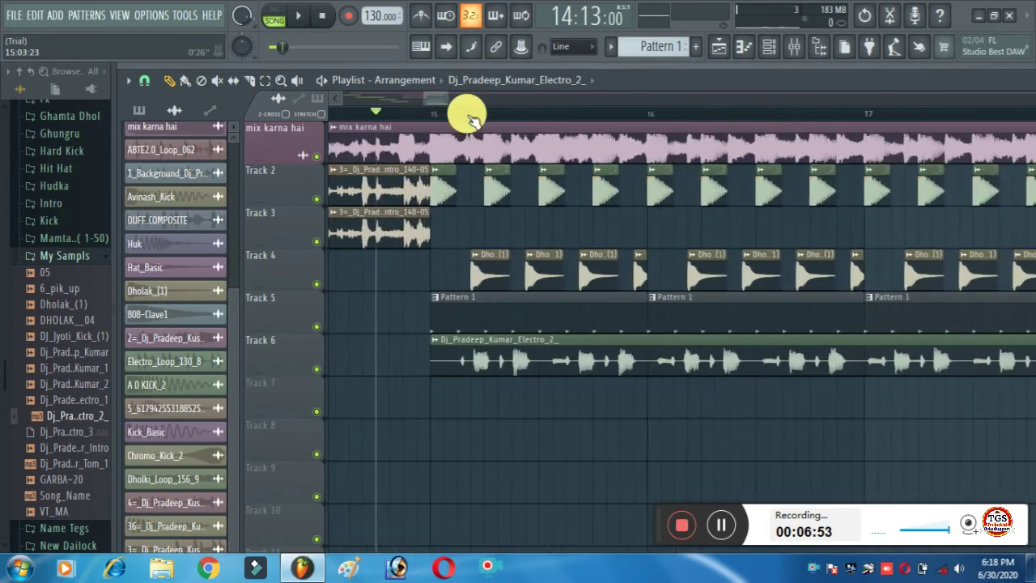
{"action": "left_click", "coordinate": [445, 228]}
{"action": "right_click", "coordinate": [488, 222]}
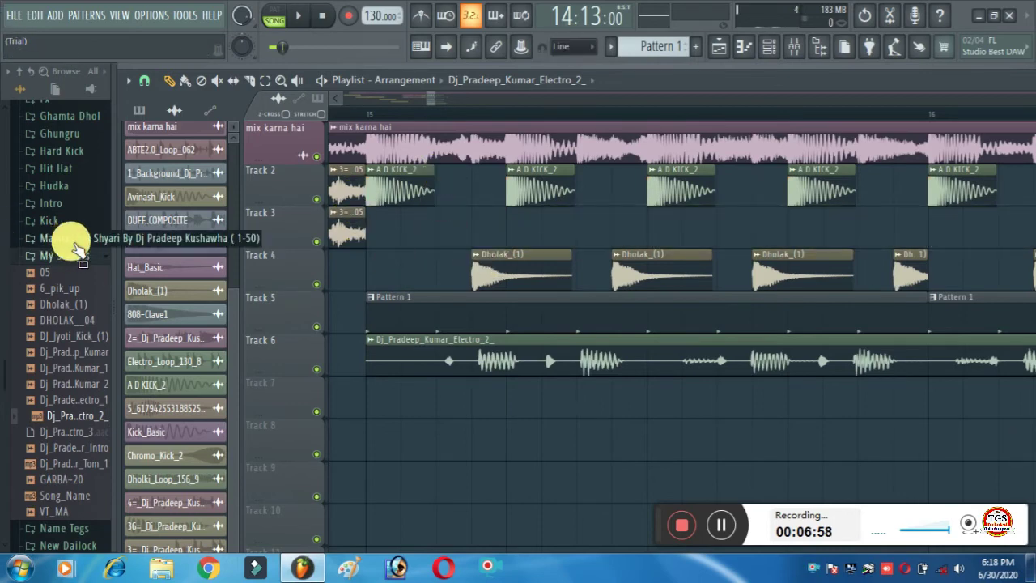
{"action": "left_click_drag", "start_coordinate": [144, 237], "coordinate": [436, 228]}
{"action": "left_click", "coordinate": [719, 224]}
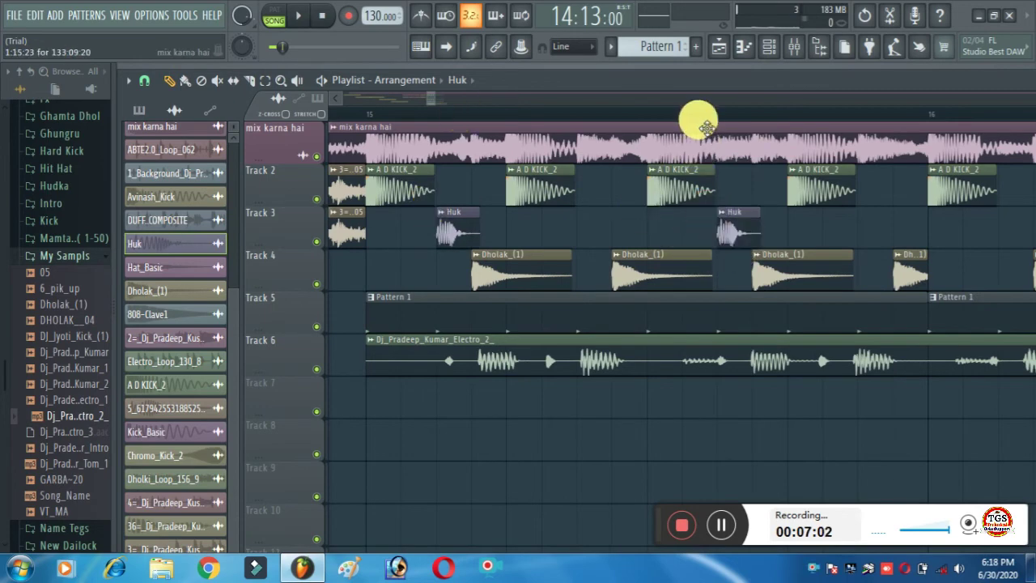
- Play from step 13 of bar 14 to check the Huk hits, and delete both Huk clips from Track 3
{"action": "scroll", "coordinate": [707, 119], "scroll_direction": "down", "scroll_amount": 3}
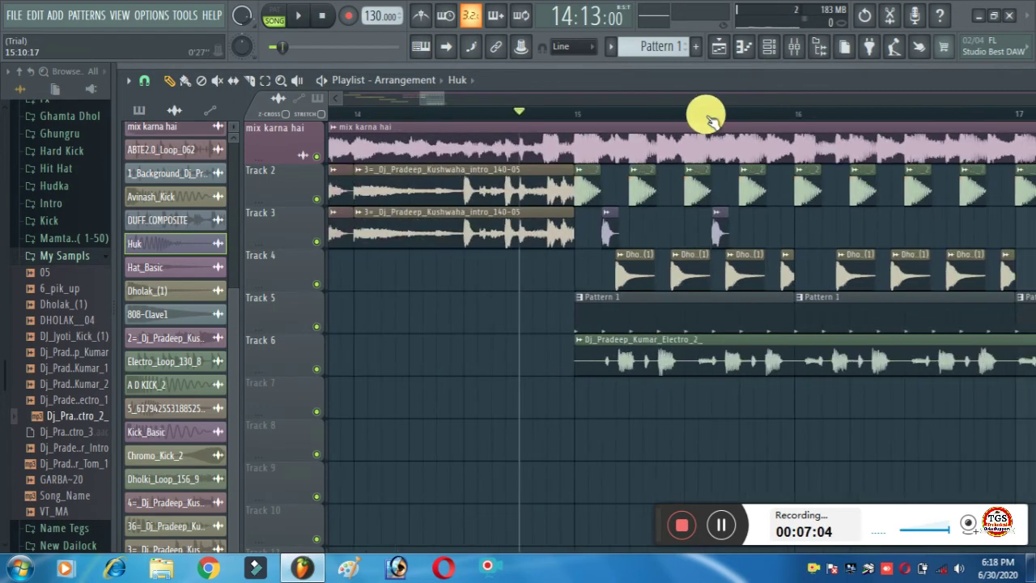
{"action": "key", "text": "space"}
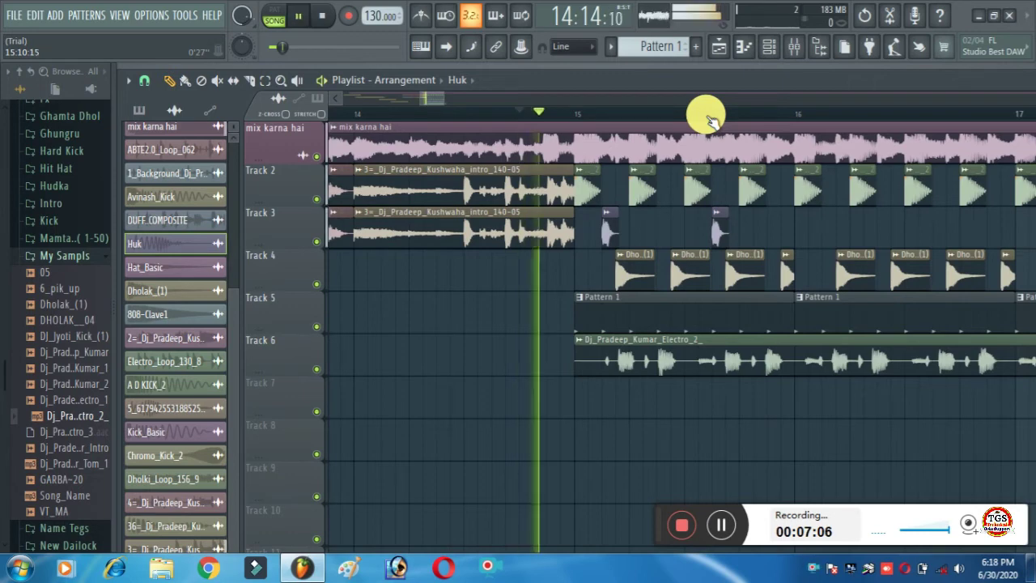
{"action": "key", "text": "space"}
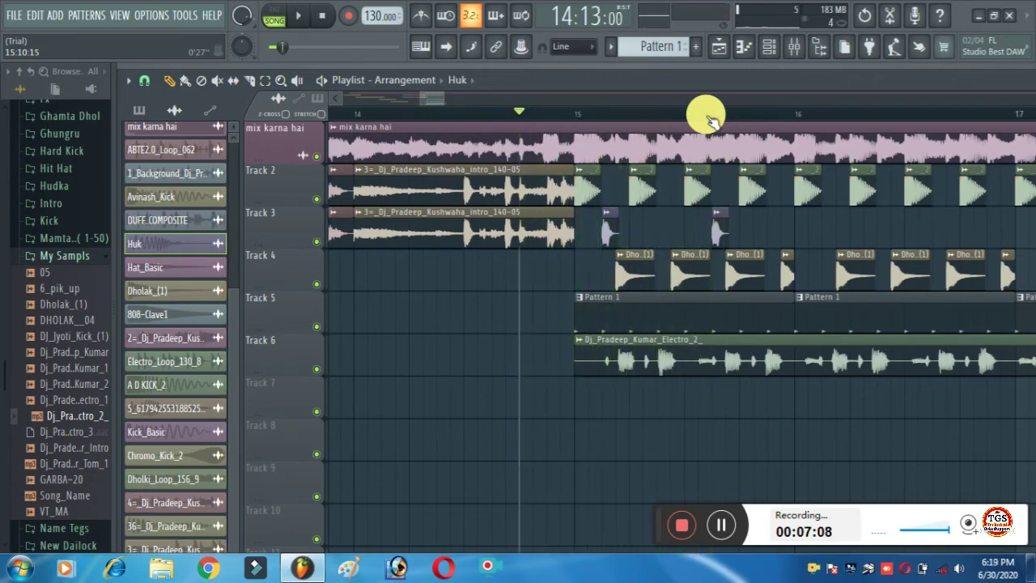
{"action": "right_click", "coordinate": [721, 224]}
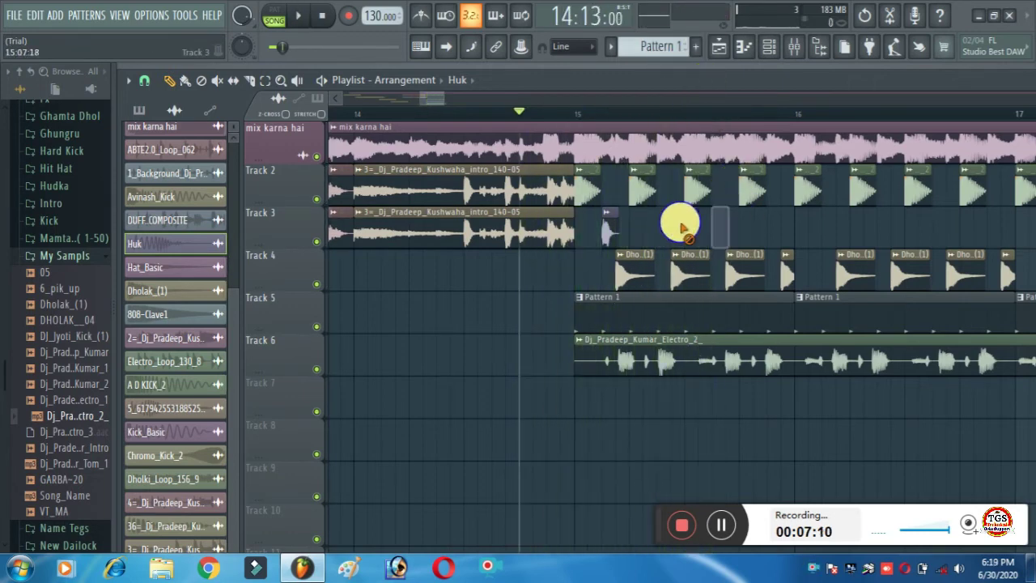
{"action": "right_click", "coordinate": [609, 225]}
- Play the arrangement from step 13 of bar 14 to check the beat without the Huk clips
{"action": "scroll", "coordinate": [633, 111], "scroll_direction": "down", "scroll_amount": 3}
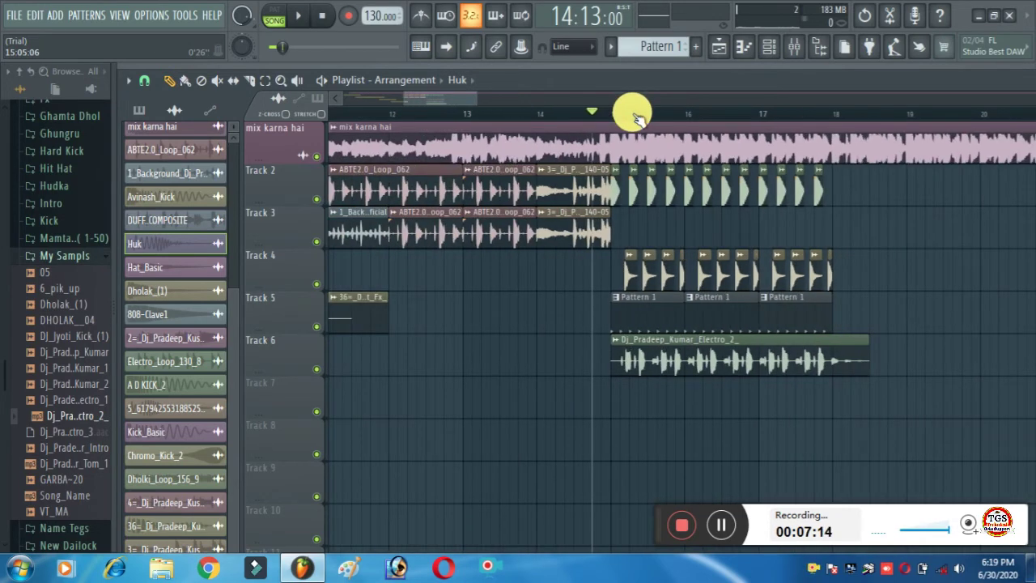
{"action": "key", "text": "space"}
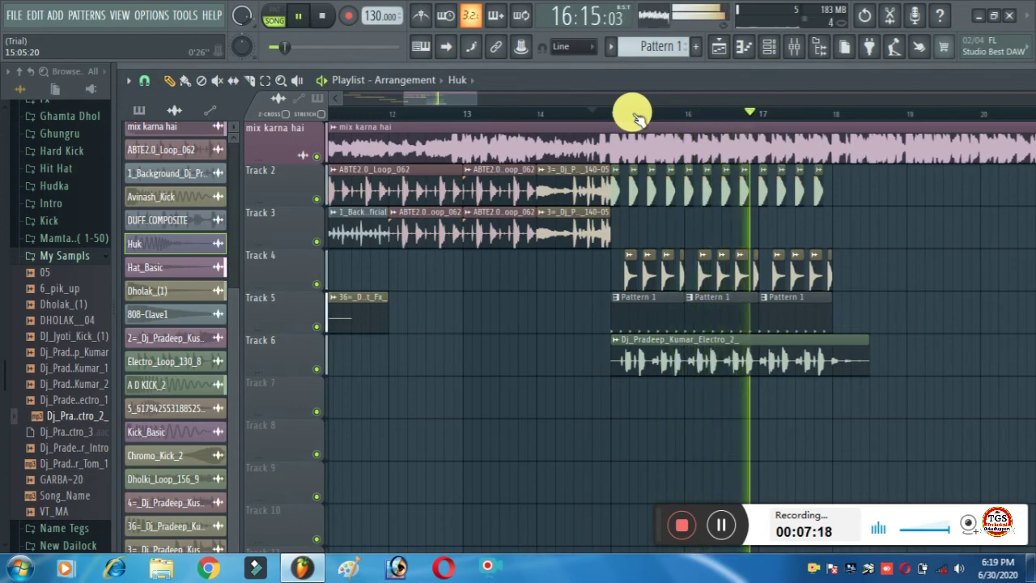
{"action": "key", "text": "space"}
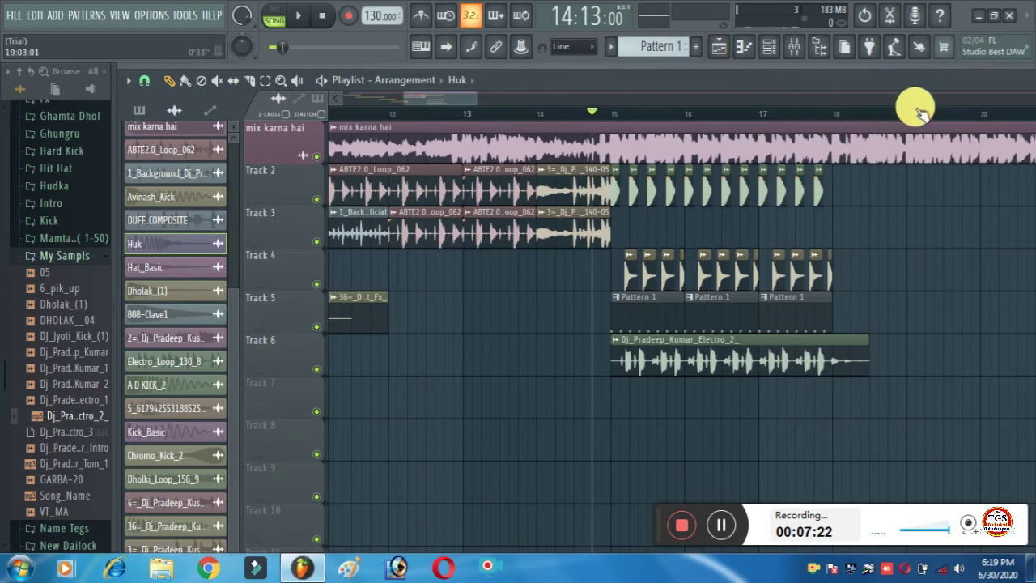
- Move the playback position to step 3 of bar 27 and listen to the mix karna hai track there
{"action": "scroll", "coordinate": [919, 113], "scroll_direction": "down", "scroll_amount": 2}
{"action": "scroll", "coordinate": [921, 105], "scroll_direction": "right", "scroll_amount": 2}
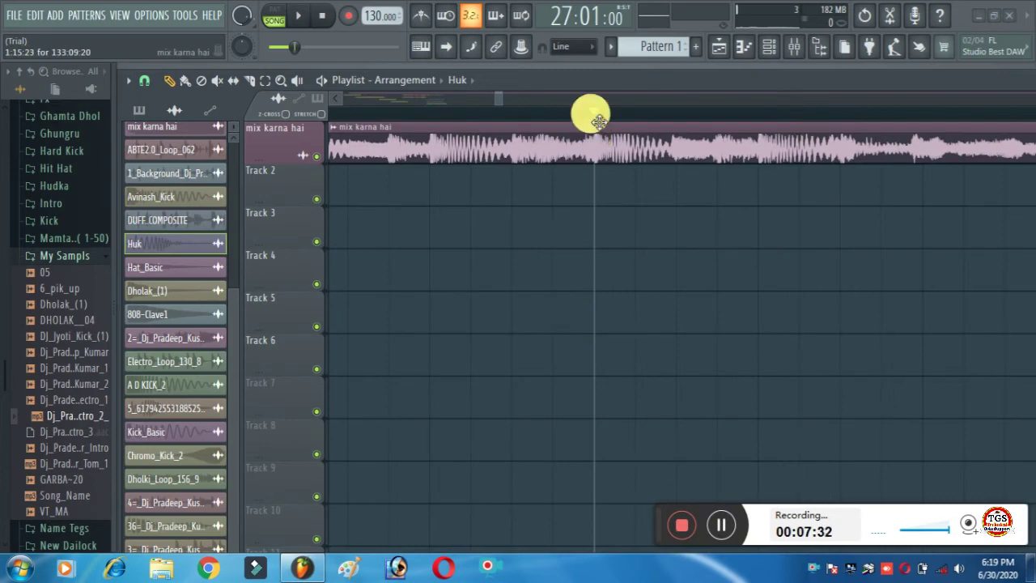
{"action": "left_click", "coordinate": [665, 118]}
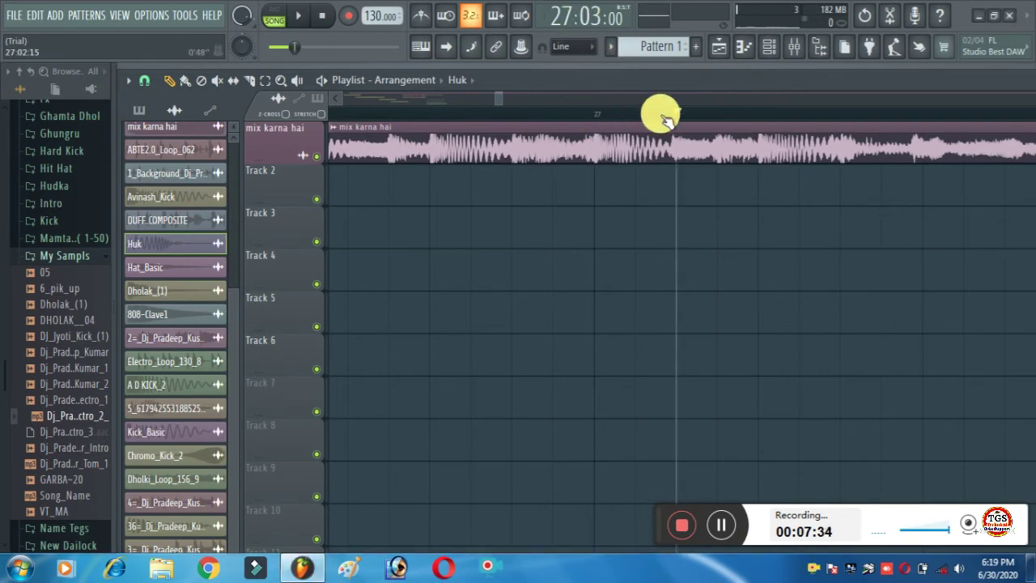
{"action": "key", "text": "space"}
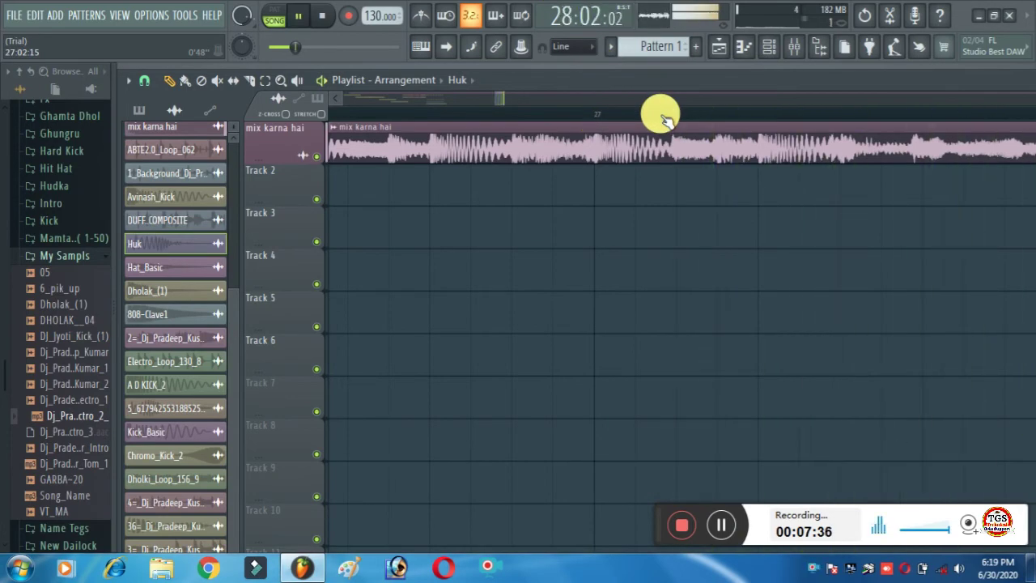
{"action": "key", "text": "space"}
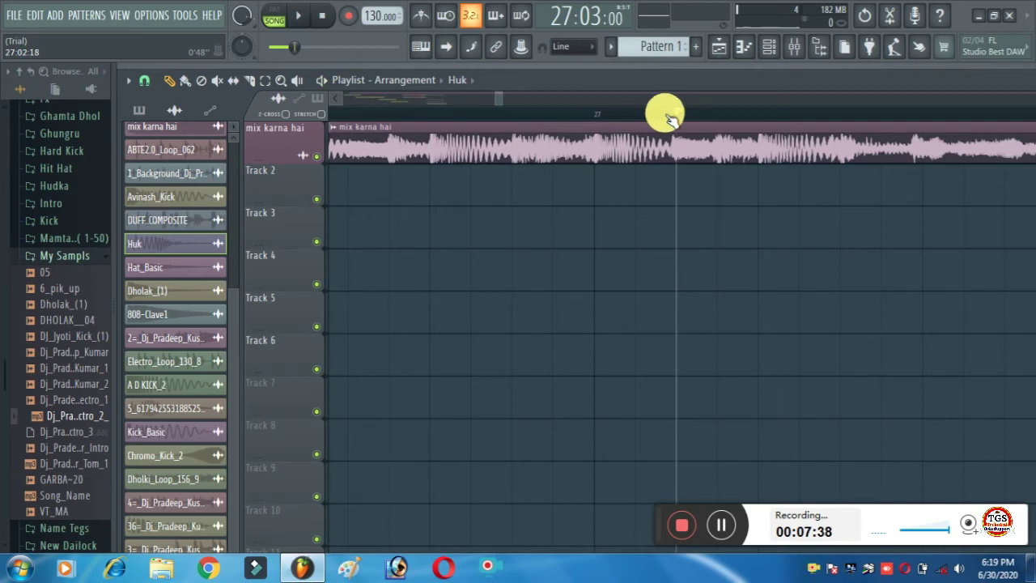
- Inspect the channel settings of the sample listed between A D KICK_2 and Kick_Basic, and close them
{"action": "scroll", "coordinate": [631, 118], "scroll_direction": "down", "scroll_amount": 1}
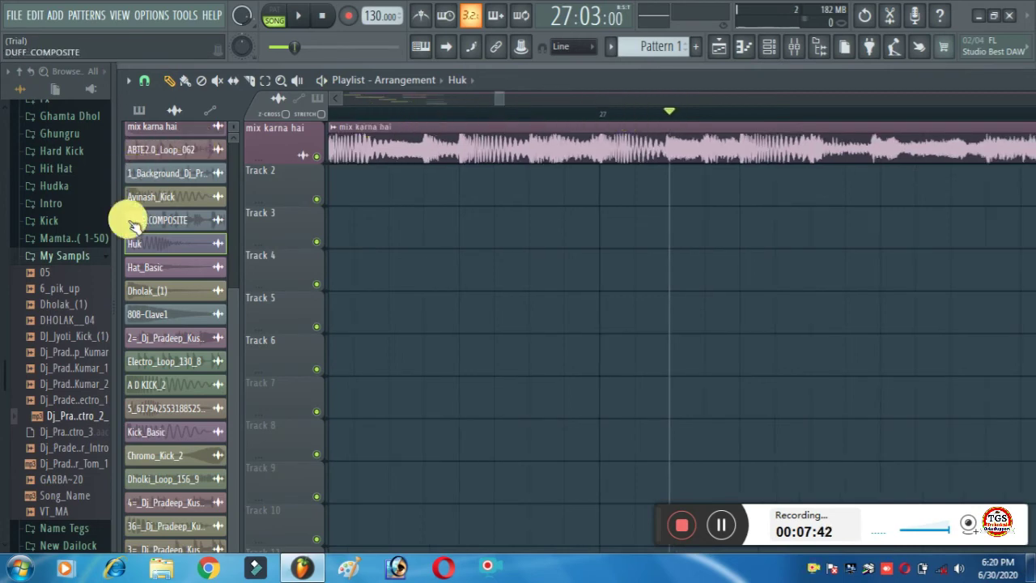
{"action": "left_click", "coordinate": [164, 404]}
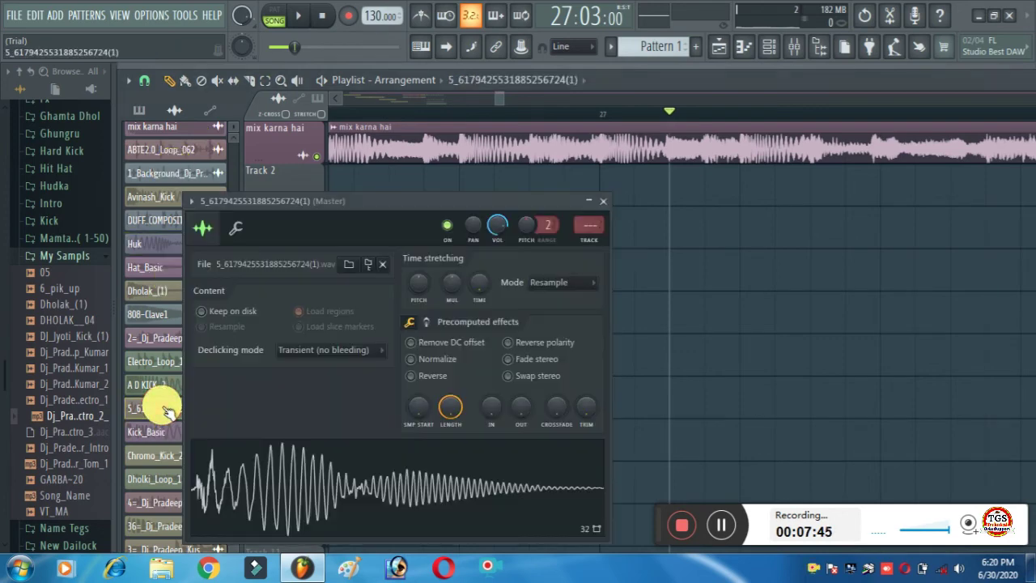
{"action": "left_click", "coordinate": [602, 201]}
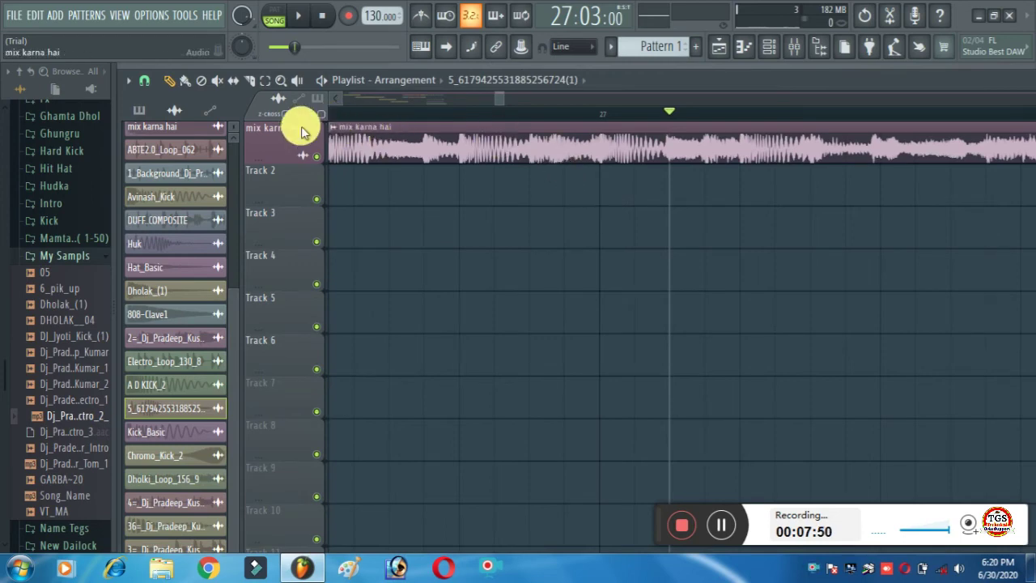
- Place four Avinash_Kick clips on Track 2 at steps 1, 5, 9 and 13 of bar 27
{"action": "scroll", "coordinate": [190, 132], "scroll_direction": "up", "scroll_amount": 1}
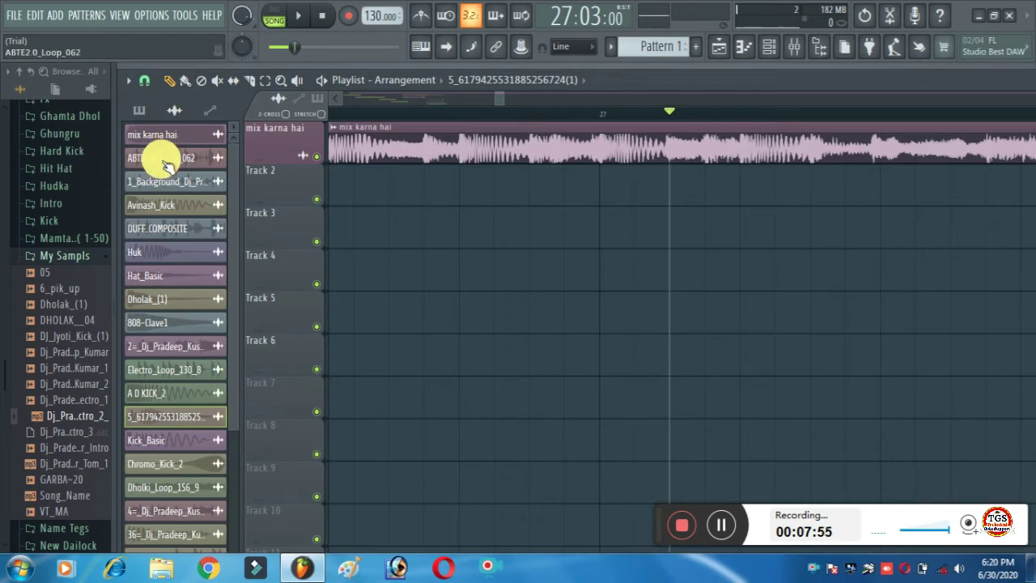
{"action": "left_click_drag", "start_coordinate": [169, 209], "coordinate": [627, 180]}
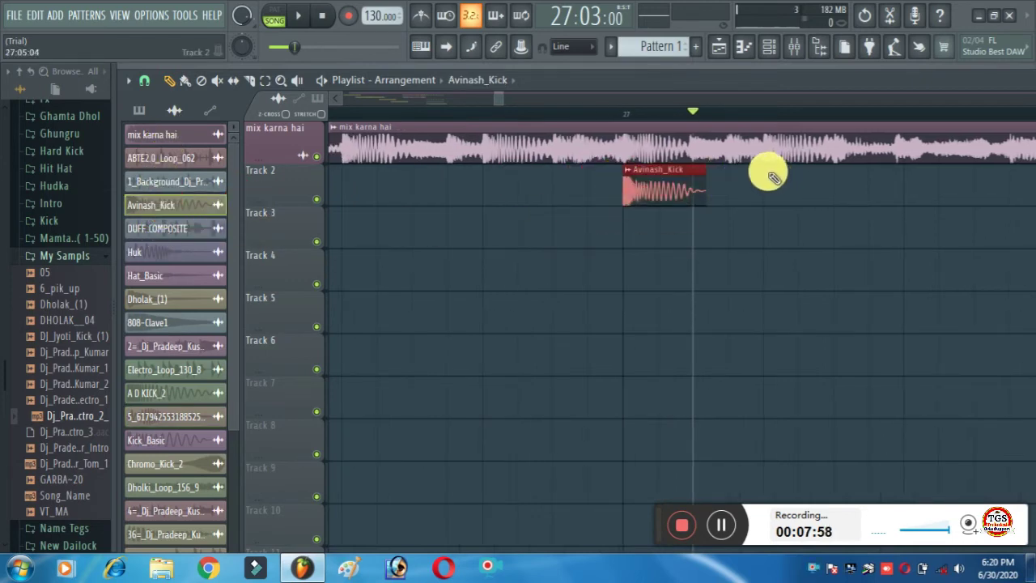
{"action": "left_click", "coordinate": [770, 177]}
{"action": "scroll", "coordinate": [781, 112], "scroll_direction": "down", "scroll_amount": 3}
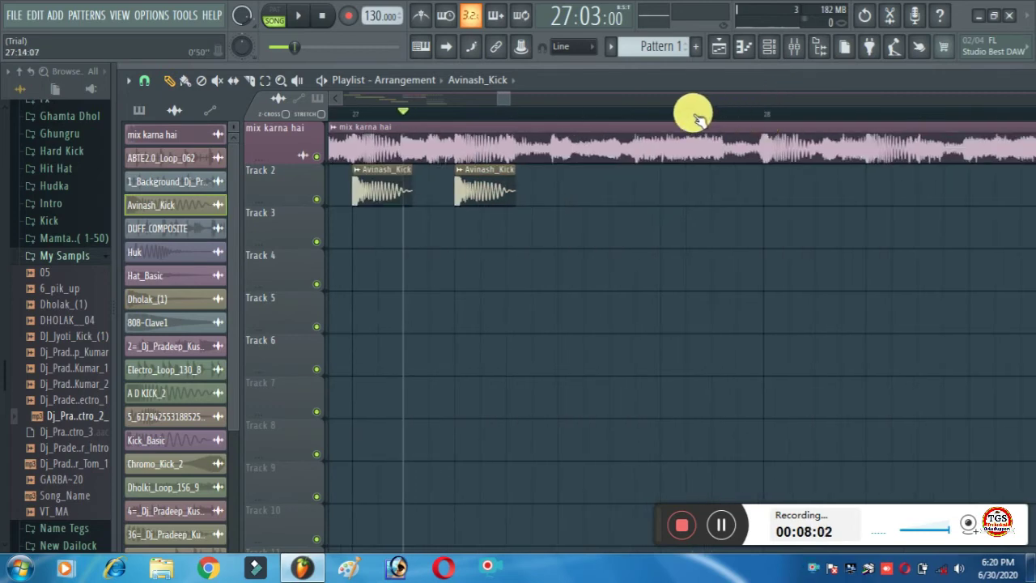
{"action": "left_click", "coordinate": [599, 189]}
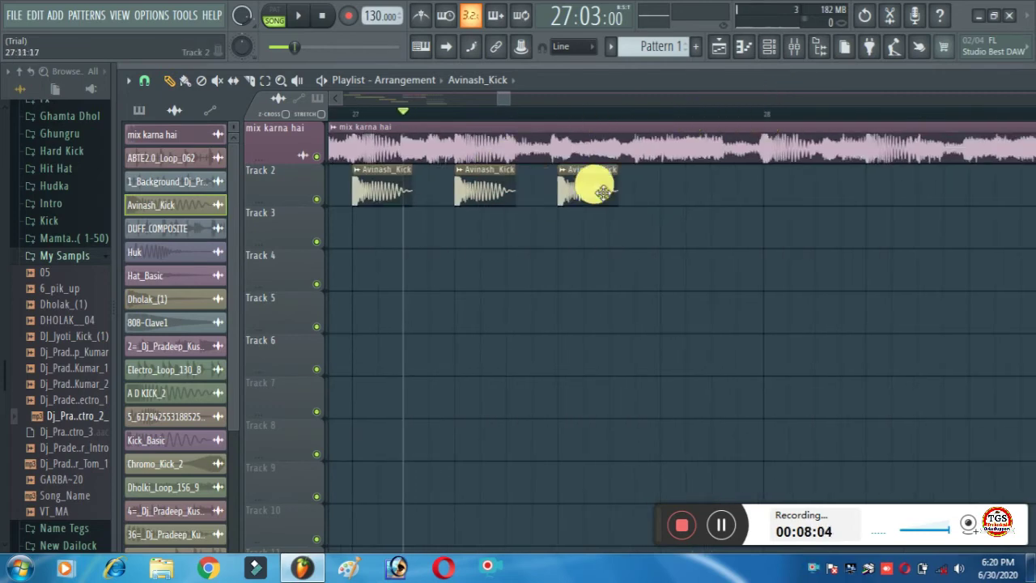
{"action": "left_click", "coordinate": [662, 180]}
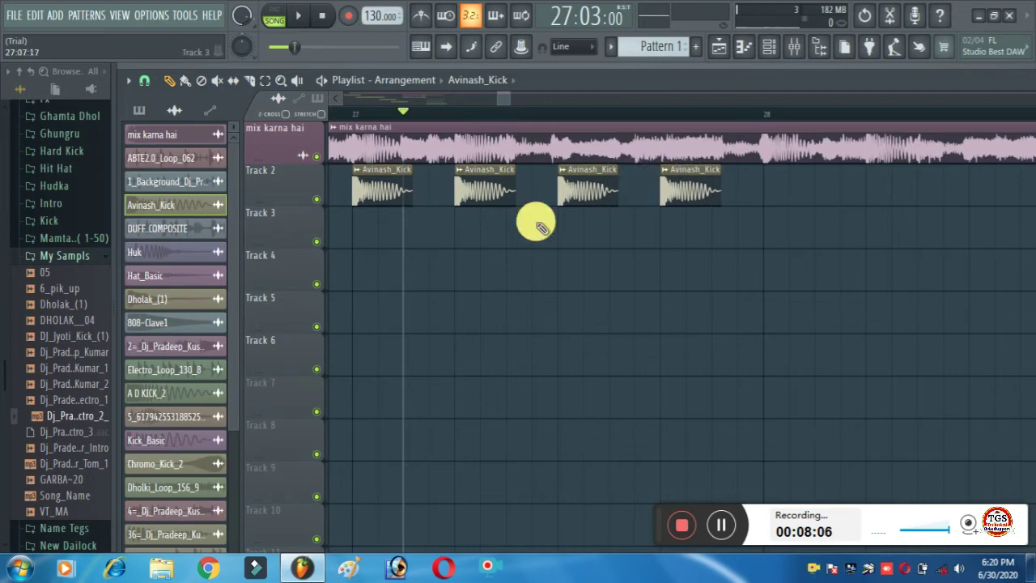
- Place a single 1_Background loop on Track 3 at the start of bar 27, removing its overlapping duplicate
{"action": "left_click_drag", "start_coordinate": [150, 180], "coordinate": [447, 231]}
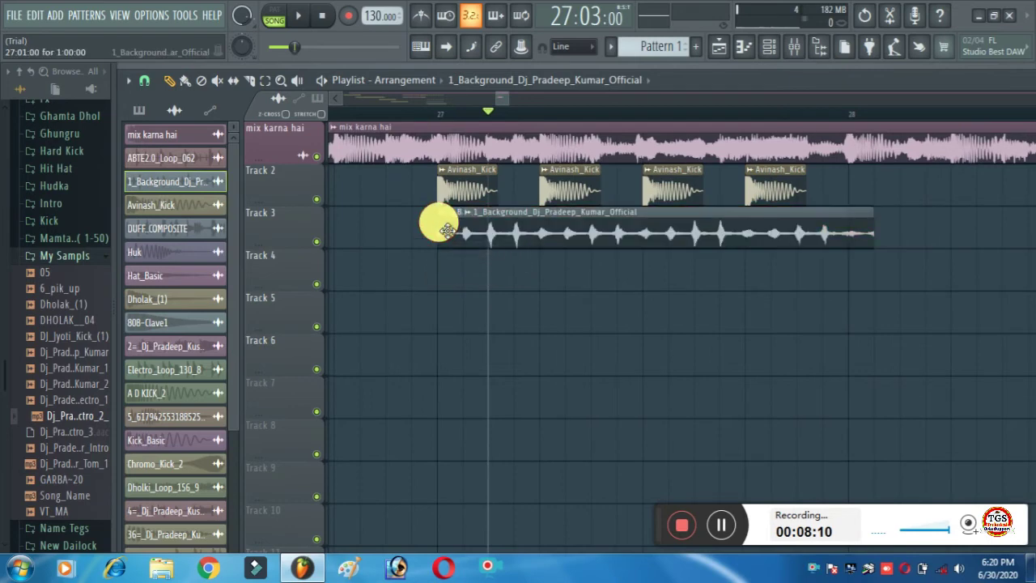
{"action": "right_click", "coordinate": [487, 232]}
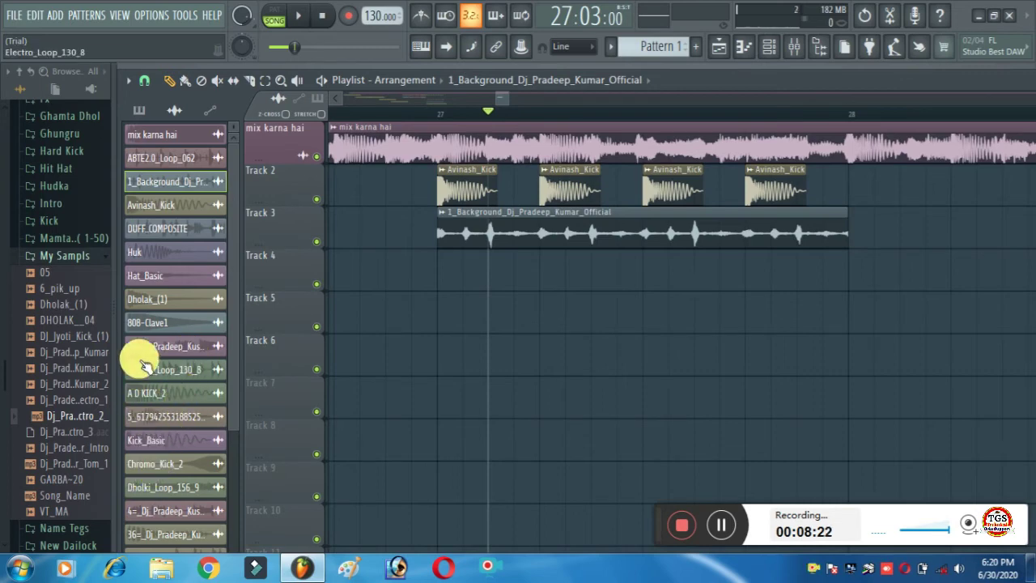
- Place Dholak_(1) clips on Track 4 at steps 4, 8, 12 and 16 of bar 27, plus one on Track 5 at step 15
{"action": "left_click_drag", "start_coordinate": [144, 307], "coordinate": [560, 276]}
{"action": "left_click", "coordinate": [664, 268]}
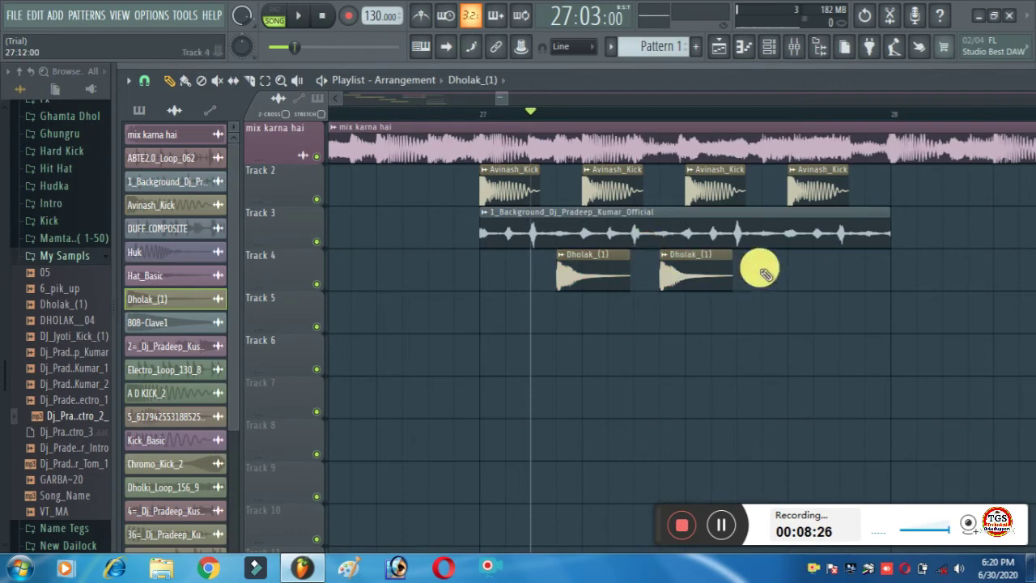
{"action": "left_click", "coordinate": [765, 267]}
{"action": "left_click", "coordinate": [869, 270]}
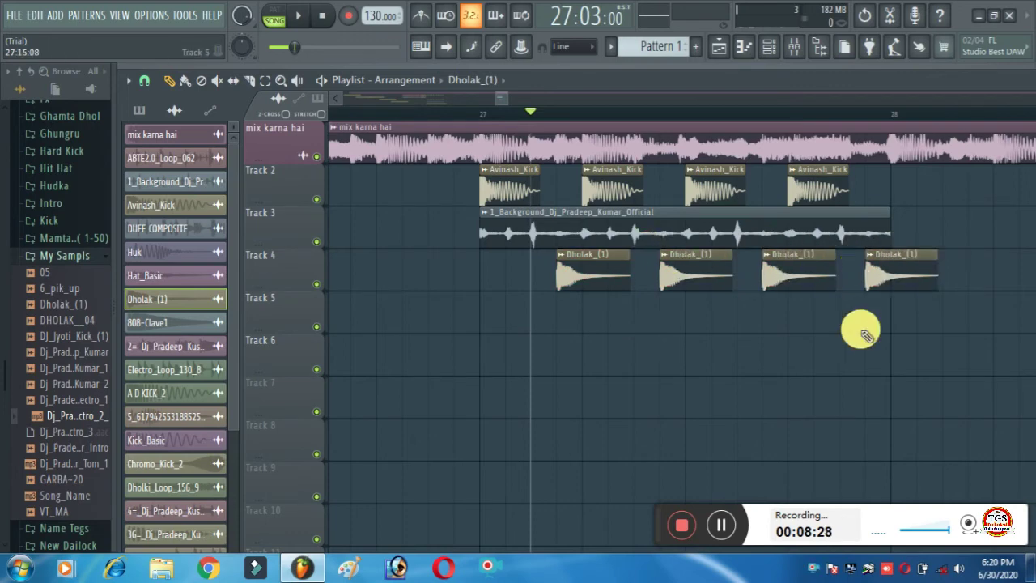
{"action": "left_click", "coordinate": [841, 303]}
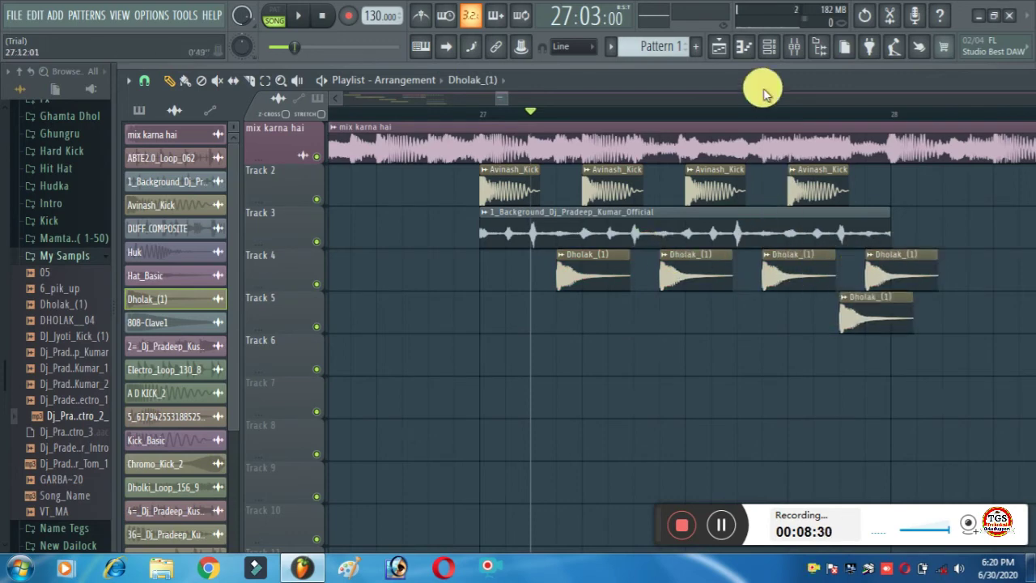
- Play the new beat from step 3 of bar 27 and delete the 1_Background loop from Track 3
{"action": "key", "text": "space"}
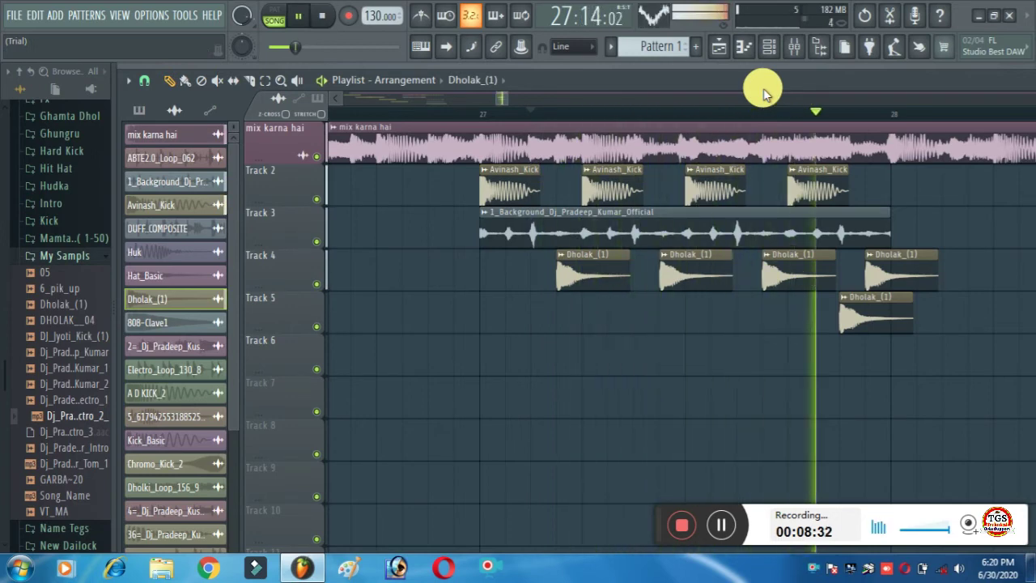
{"action": "key", "text": "space"}
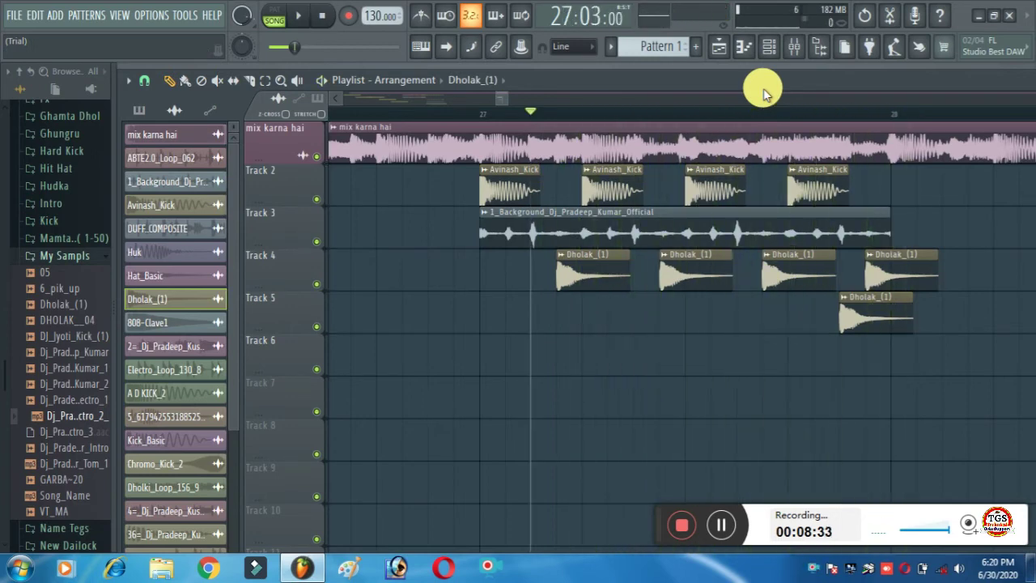
{"action": "right_click", "coordinate": [605, 231]}
- Place a Pattern 1 clip on Track 3 at the start of bar 27 and play from step 16 of bar 26
{"action": "left_click", "coordinate": [647, 45]}
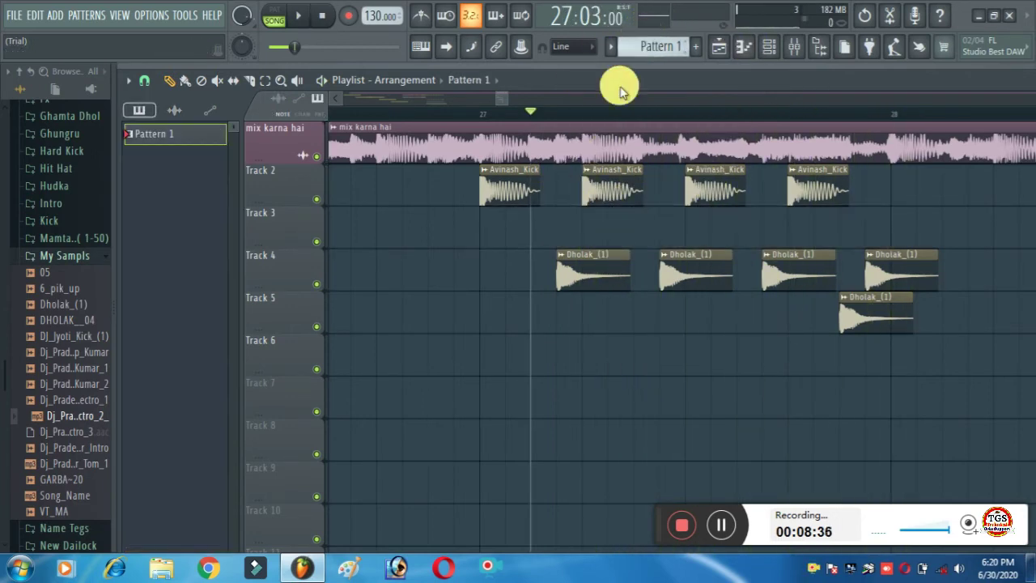
{"action": "left_click", "coordinate": [470, 223]}
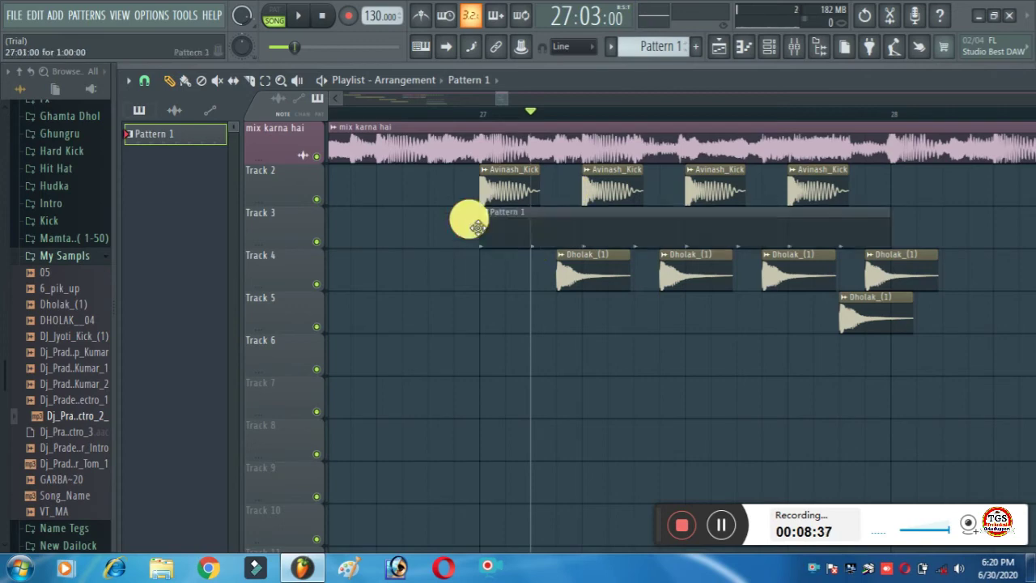
{"action": "left_click", "coordinate": [453, 113]}
{"action": "key", "text": "space"}
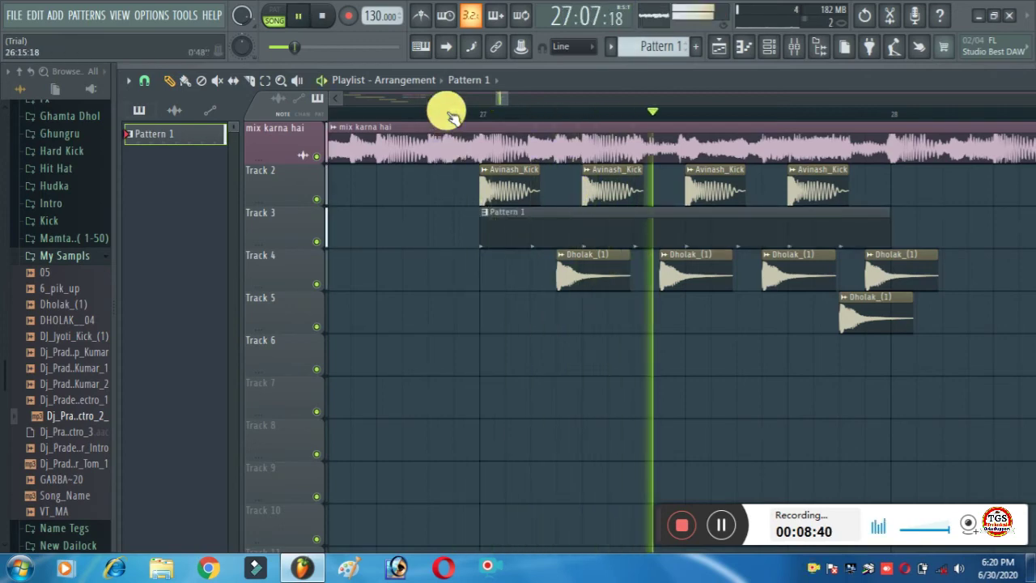
{"action": "key", "text": "space"}
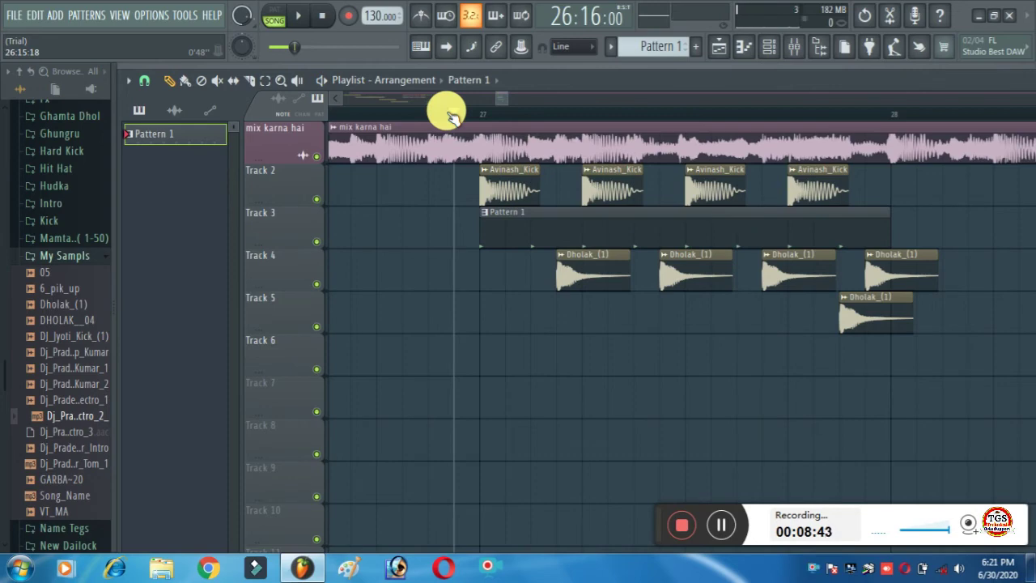
- Delete the Dholak_(1) clips at step 16 on Track 4 and step 15 on Track 5 of bar 27, and play the result
{"action": "right_click", "coordinate": [874, 271]}
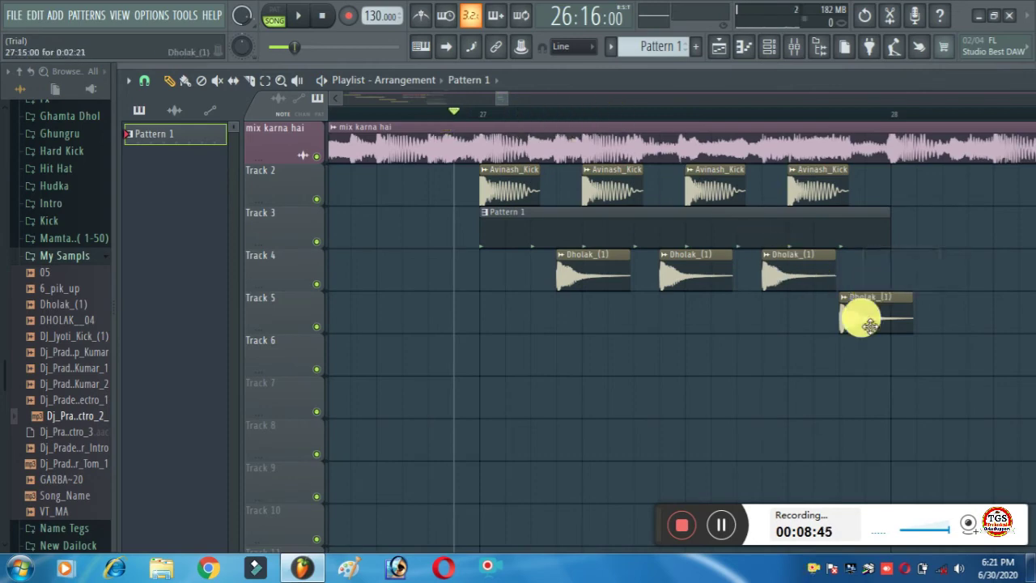
{"action": "right_click", "coordinate": [868, 323]}
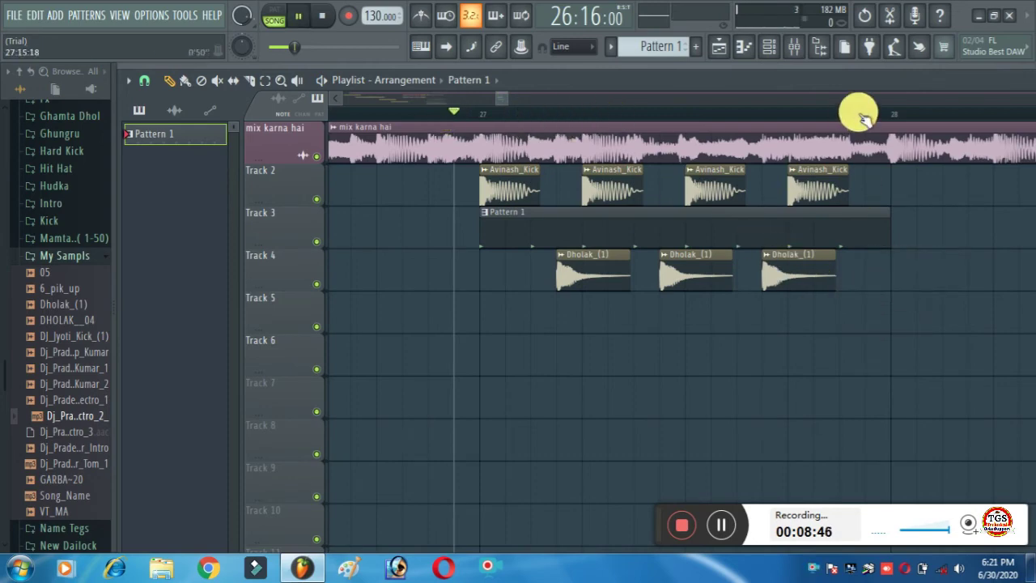
{"action": "key", "text": "space"}
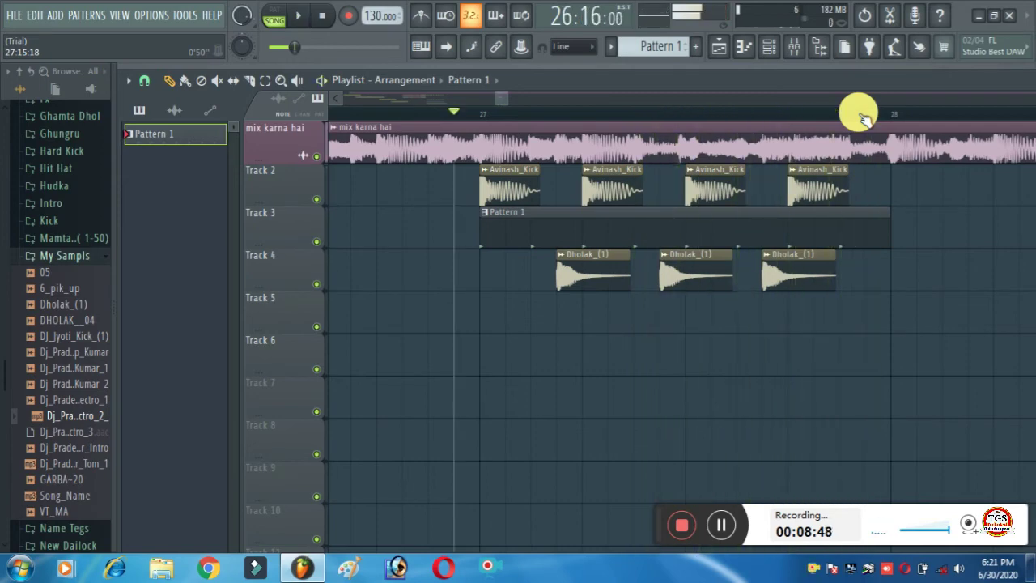
- Delete the Avinash_Kick clips at steps 9 and 13 of bar 27 on Track 2 and play the beat
{"action": "right_click", "coordinate": [705, 192]}
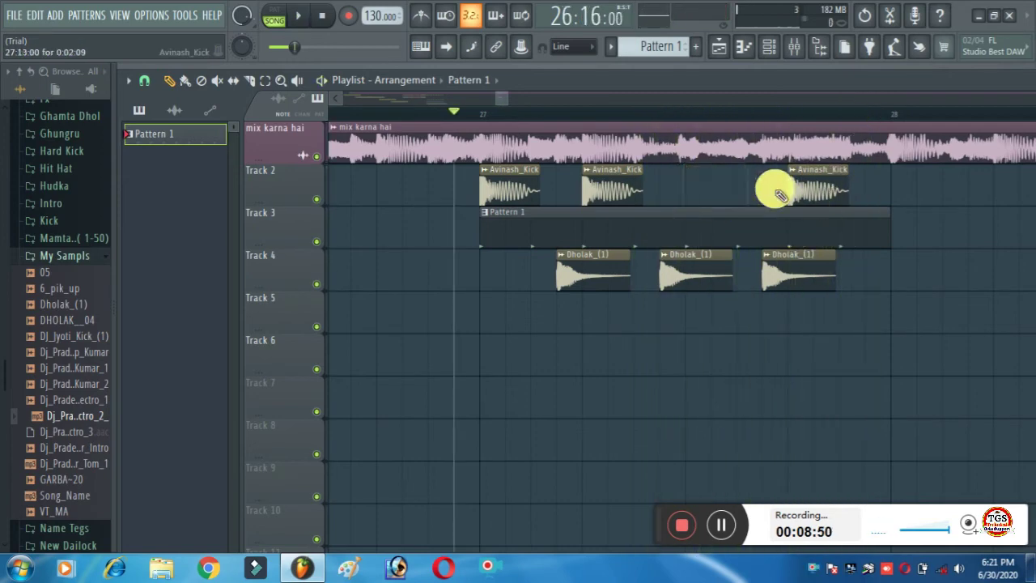
{"action": "right_click", "coordinate": [829, 187]}
{"action": "key", "text": "space"}
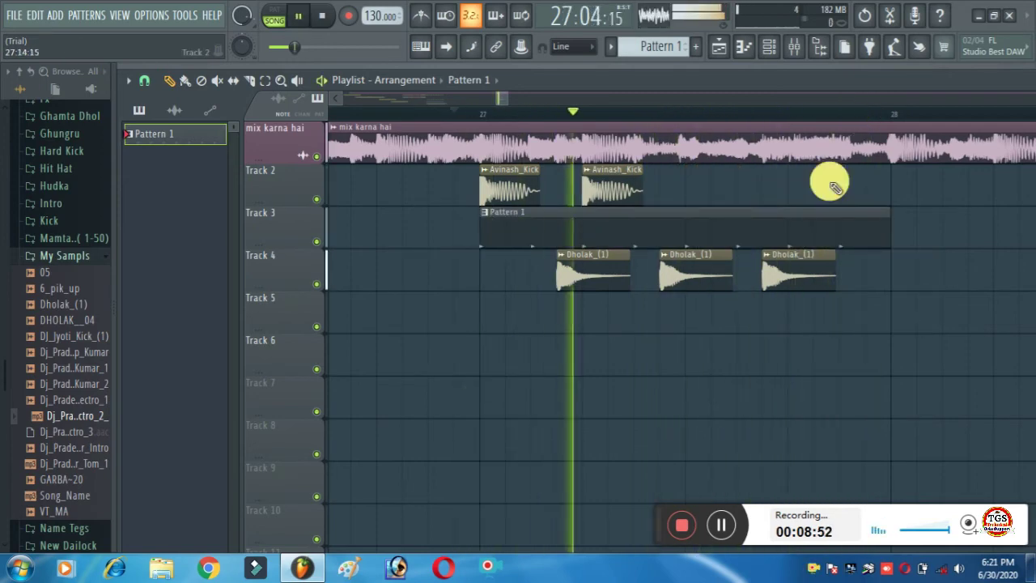
{"action": "key", "text": "space"}
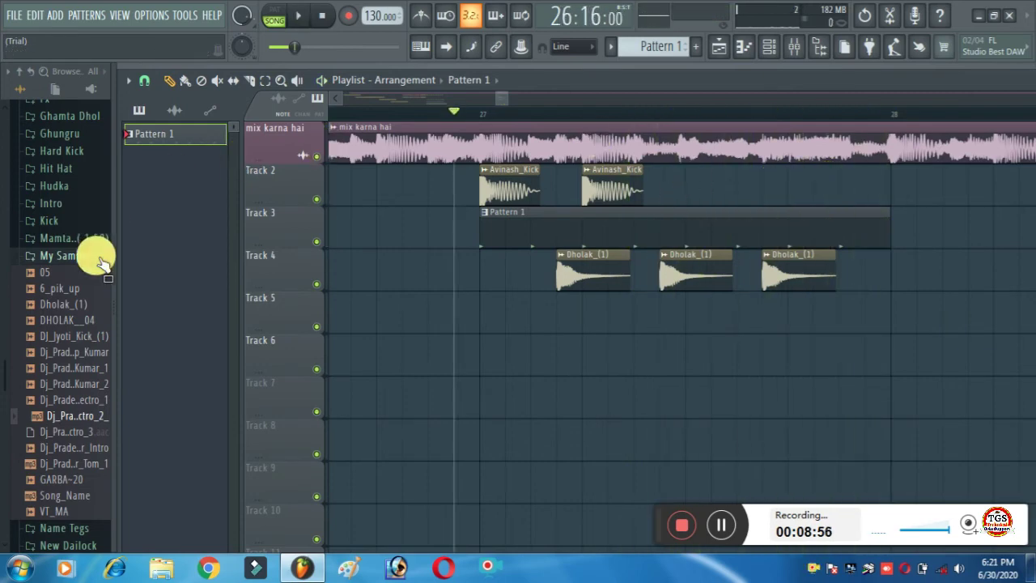
- Find the ABTE2.0_Loop_062 sample and place it on Track 5 at the start of bar 27
{"action": "scroll", "coordinate": [58, 303], "scroll_direction": "up", "scroll_amount": 10}
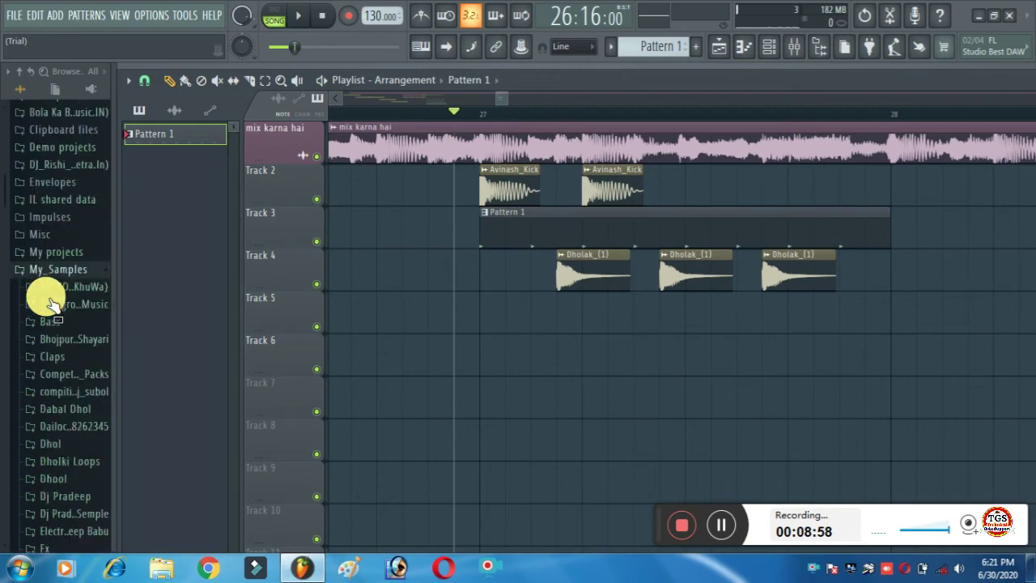
{"action": "scroll", "coordinate": [48, 239], "scroll_direction": "down", "scroll_amount": 5}
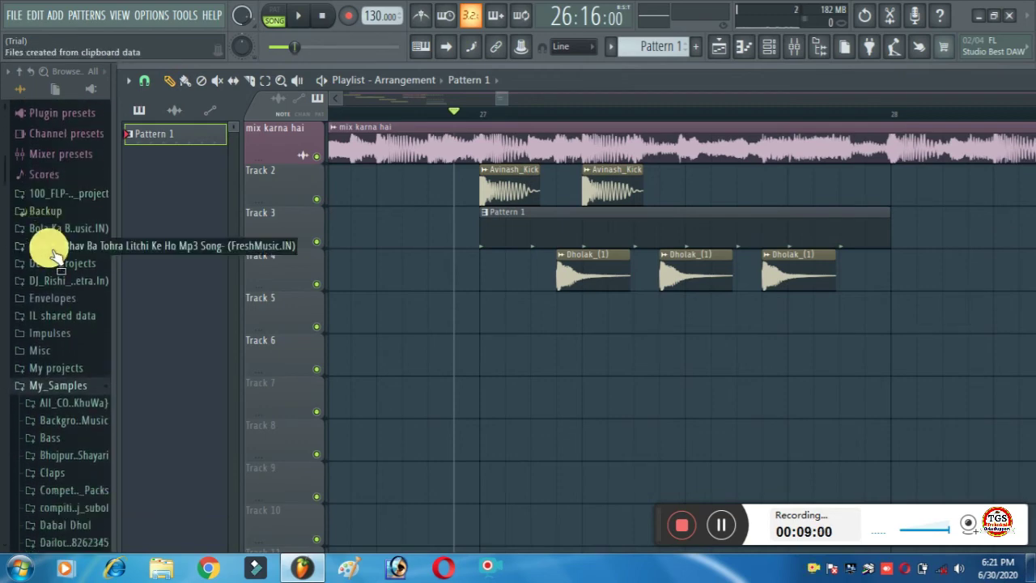
{"action": "left_click", "coordinate": [168, 113]}
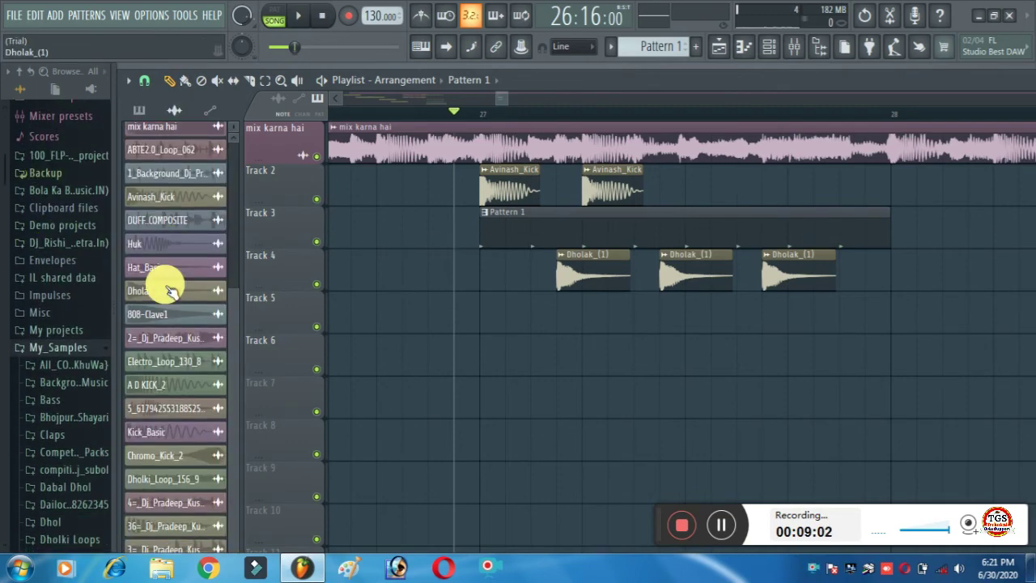
{"action": "left_click", "coordinate": [160, 502]}
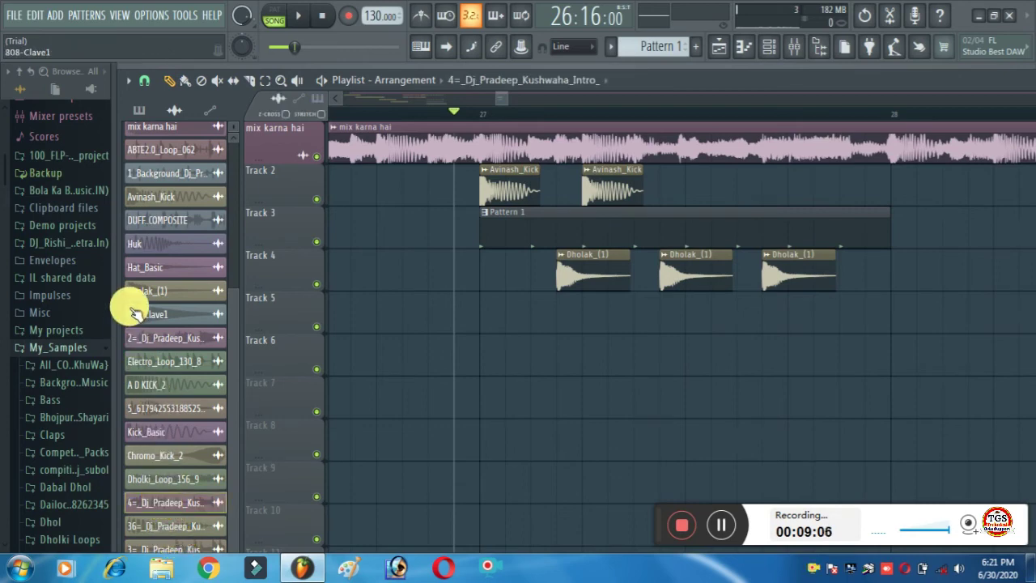
{"action": "scroll", "coordinate": [129, 307], "scroll_direction": "up", "scroll_amount": 1}
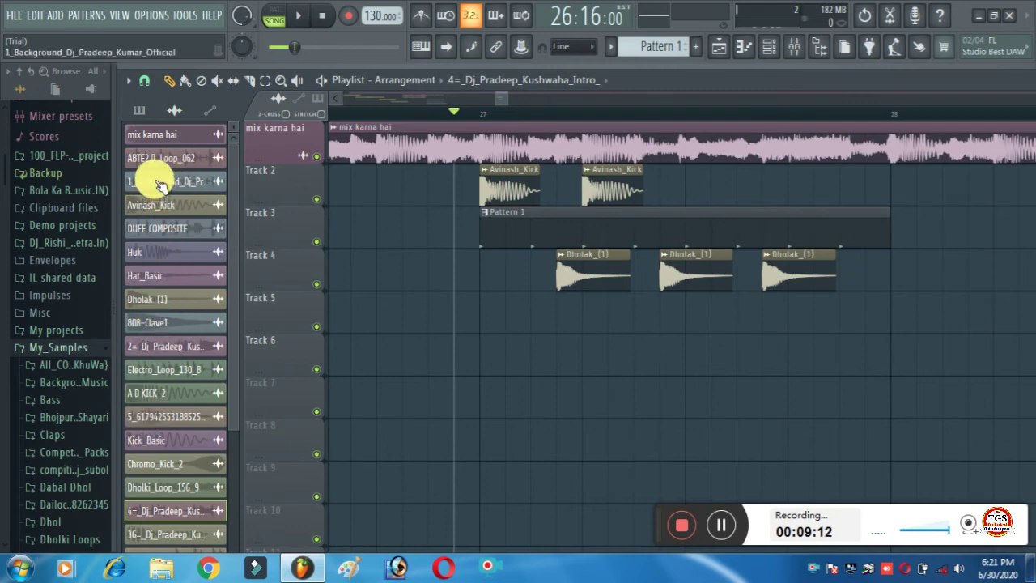
{"action": "left_click_drag", "start_coordinate": [170, 162], "coordinate": [493, 308]}
- Fit the ABTE2.0_Loop_062 clip on Track 5 to tempo using the 100 to 200 BPM range and play it with the beat
{"action": "left_click", "coordinate": [490, 305]}
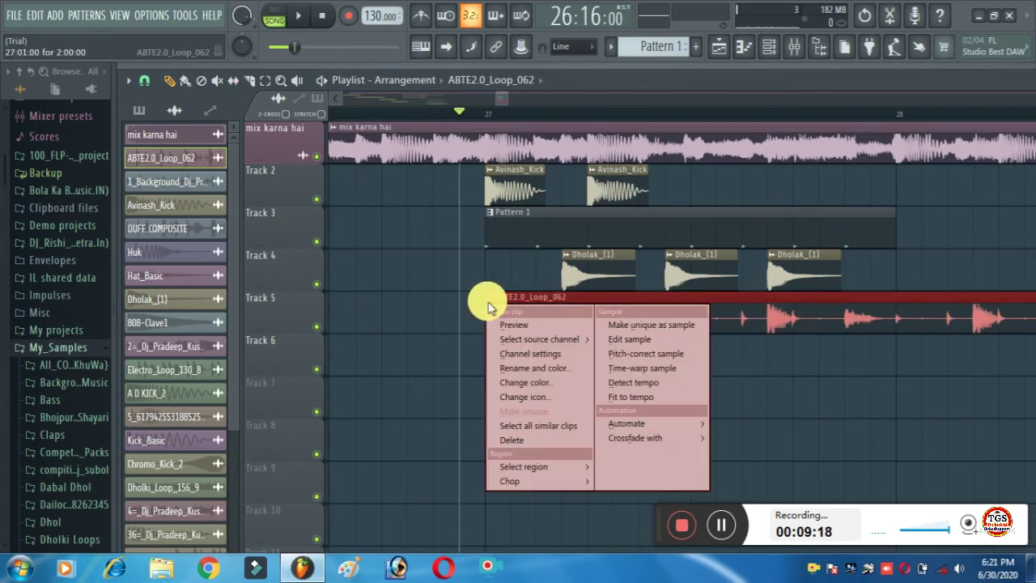
{"action": "left_click", "coordinate": [646, 394]}
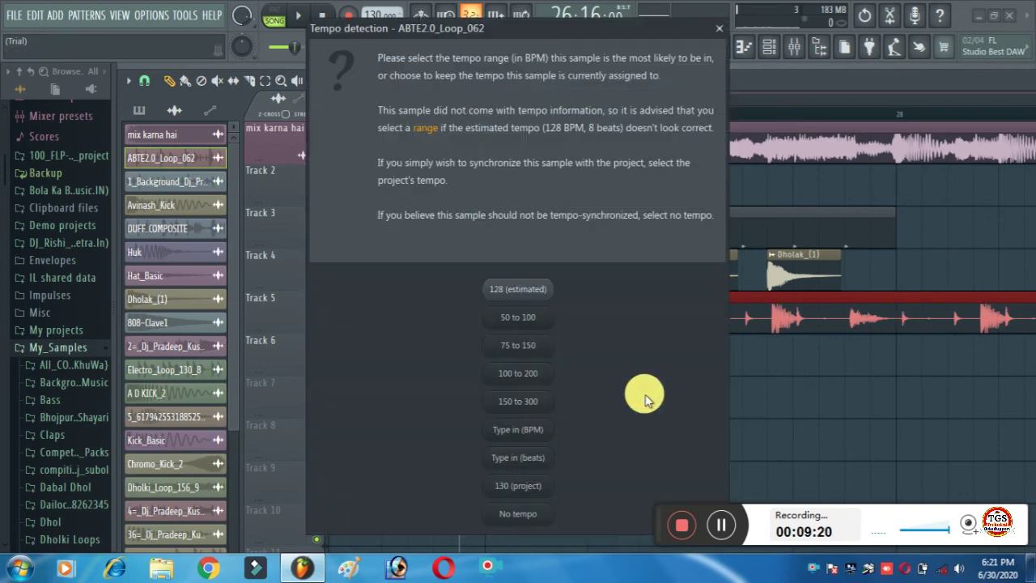
{"action": "left_click", "coordinate": [512, 374]}
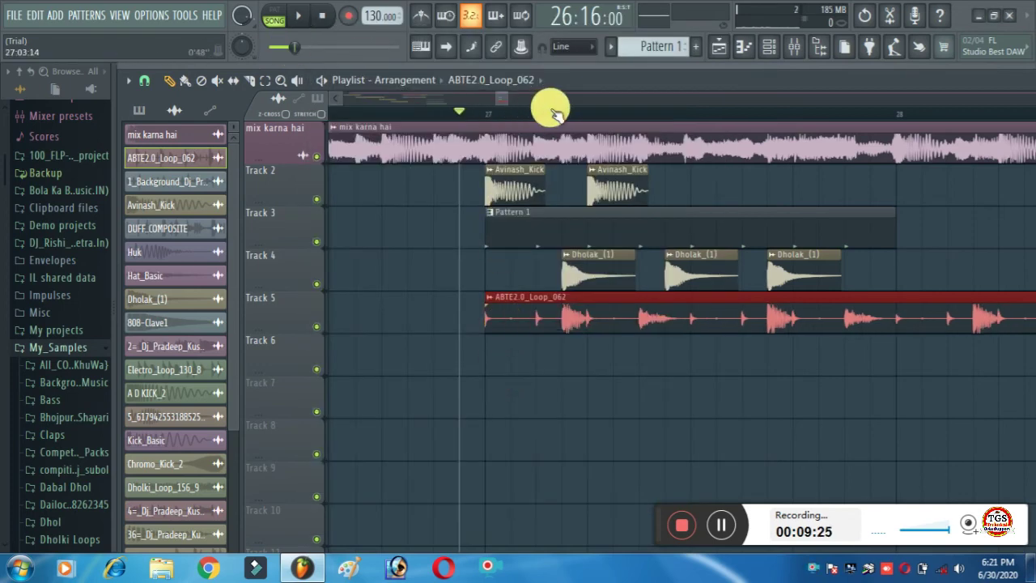
{"action": "key", "text": "space"}
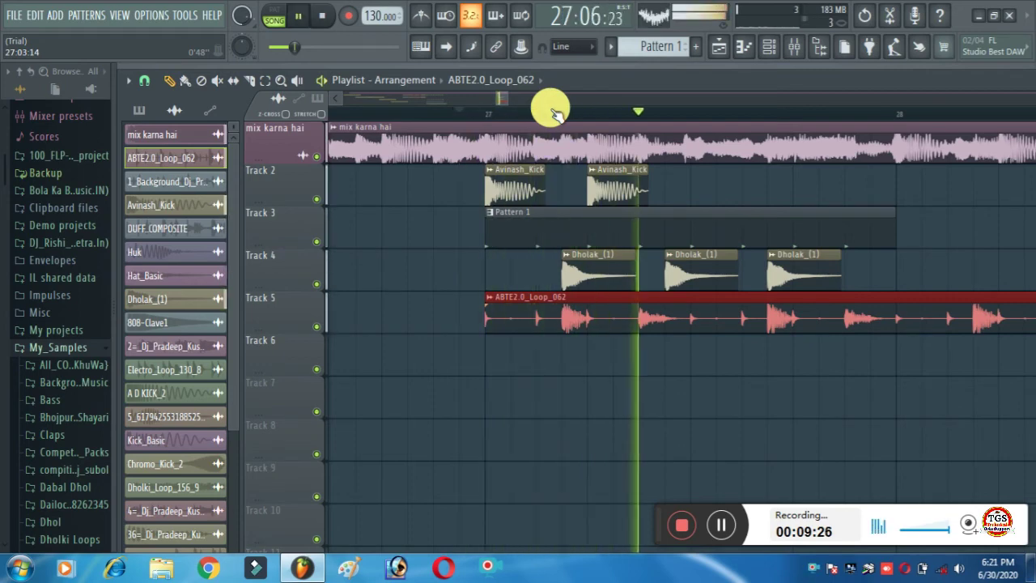
{"action": "key", "text": "space"}
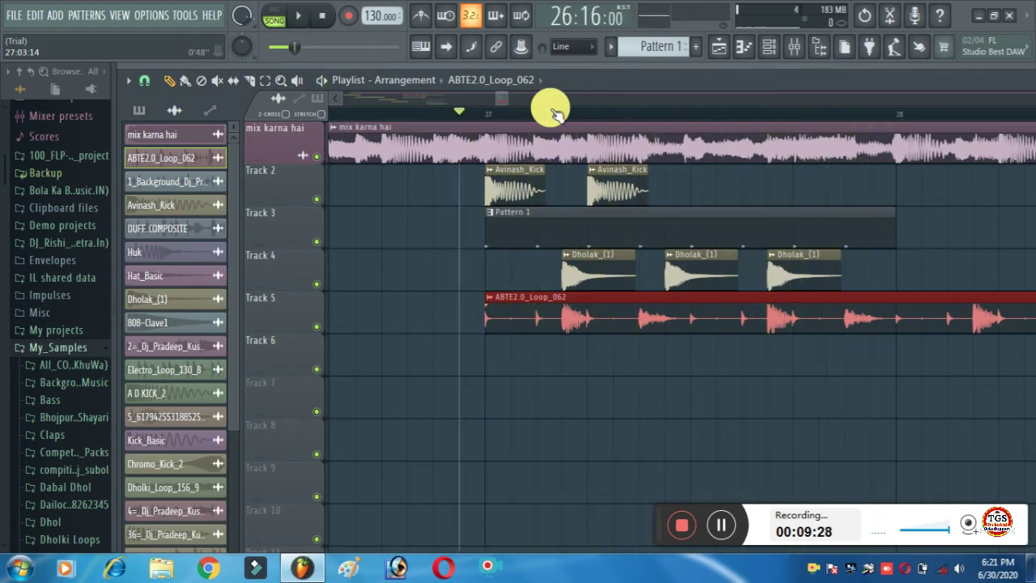
- Place Avinash_Kick clips on Track 2 at steps 1 and 5 of bar 28, and Pattern 1 on Track 3 at bar 28
{"action": "scroll", "coordinate": [695, 118], "scroll_direction": "down", "scroll_amount": 2}
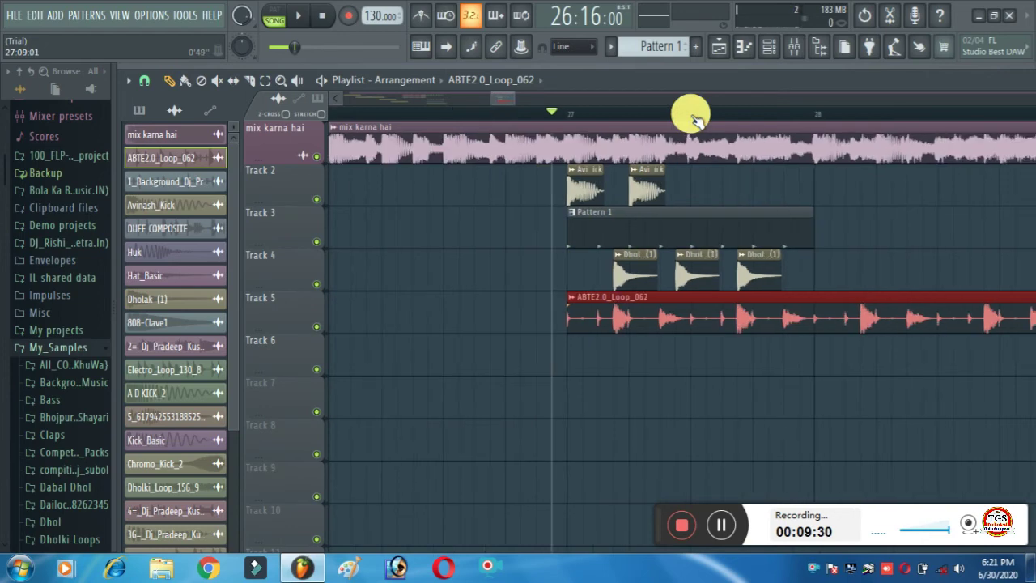
{"action": "scroll", "coordinate": [717, 101], "scroll_direction": "down", "scroll_amount": 2}
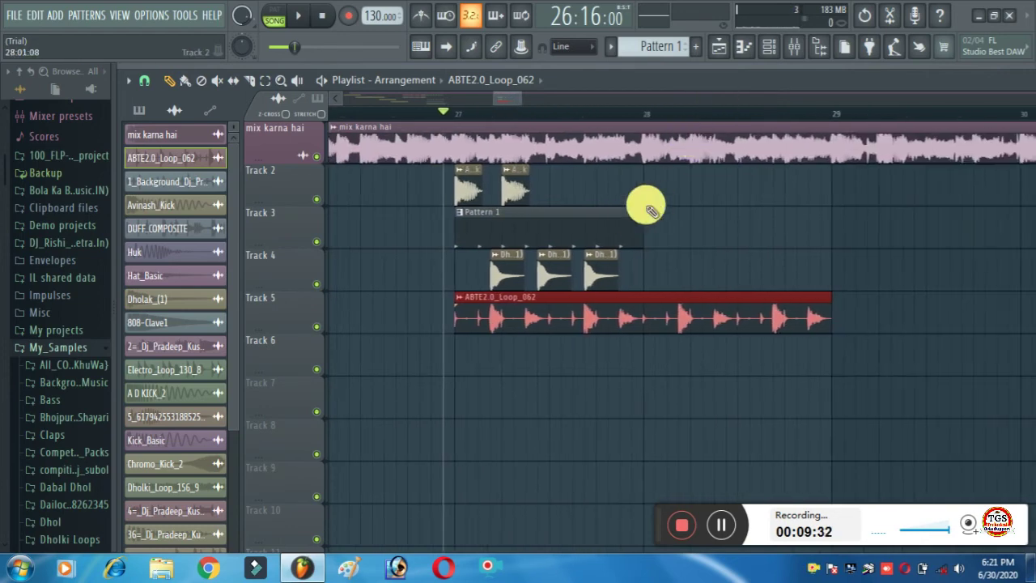
{"action": "left_click", "coordinate": [645, 178]}
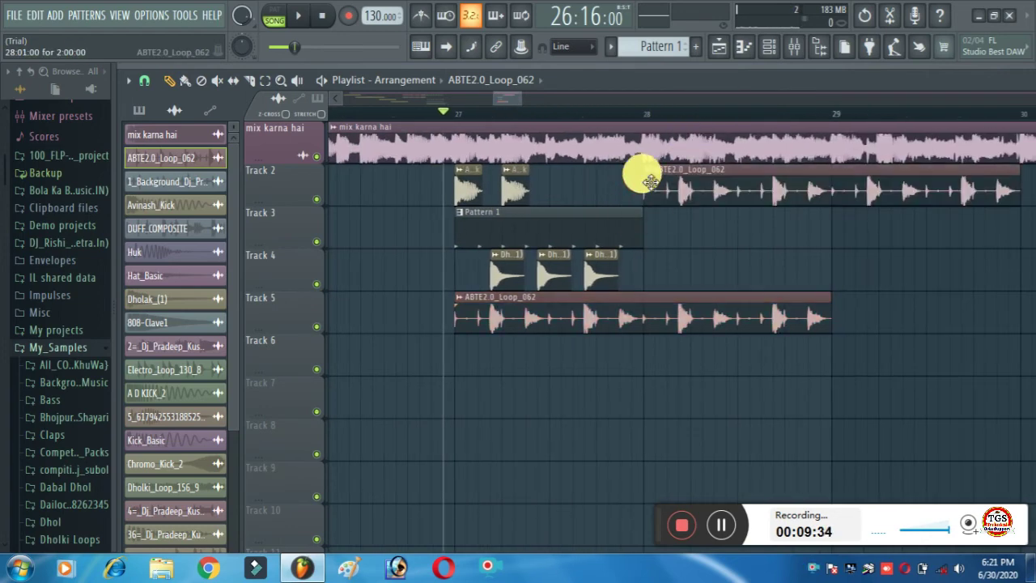
{"action": "right_click", "coordinate": [688, 176]}
{"action": "left_click", "coordinate": [512, 188]}
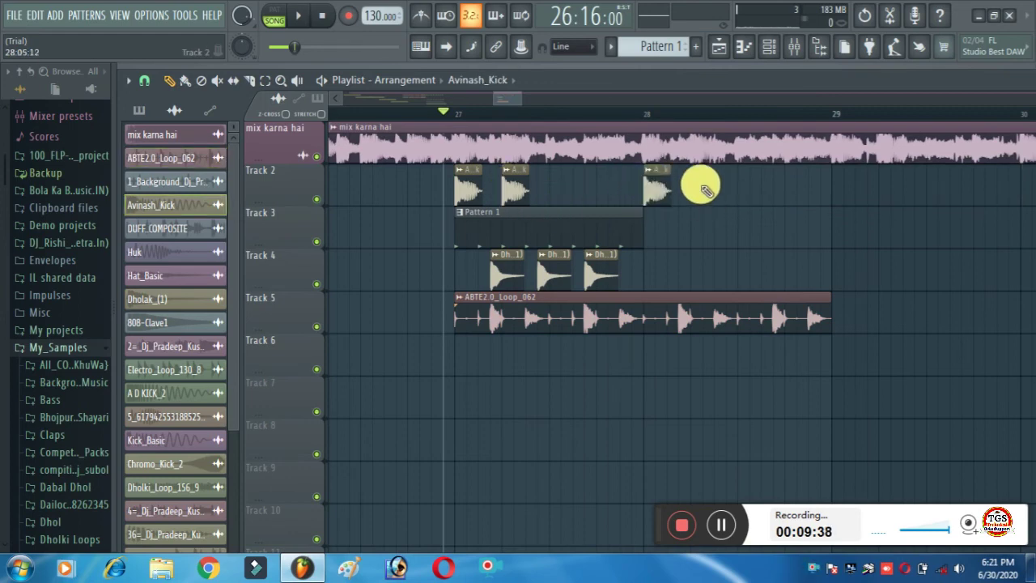
{"action": "left_click", "coordinate": [621, 237]}
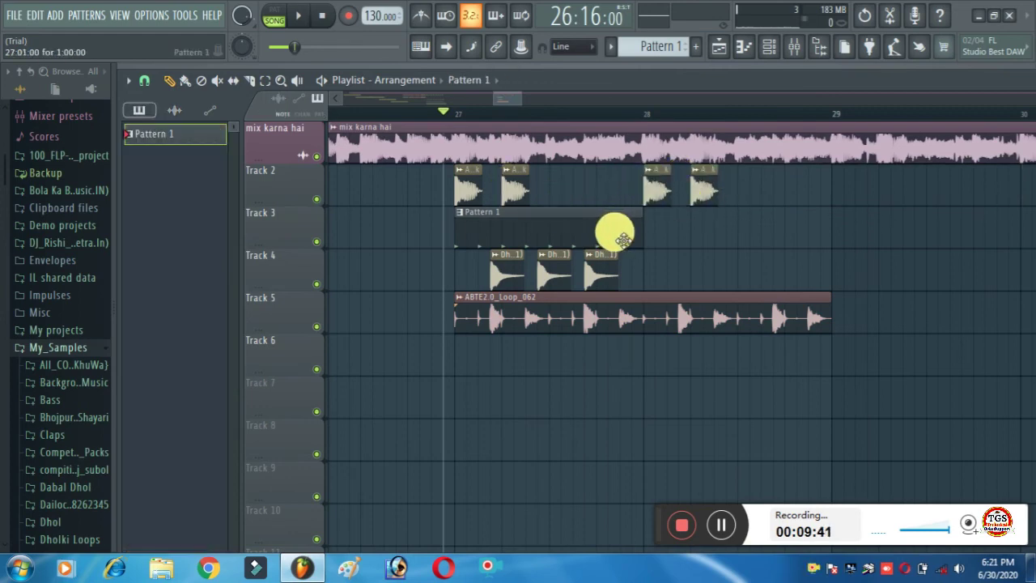
{"action": "left_click", "coordinate": [653, 230]}
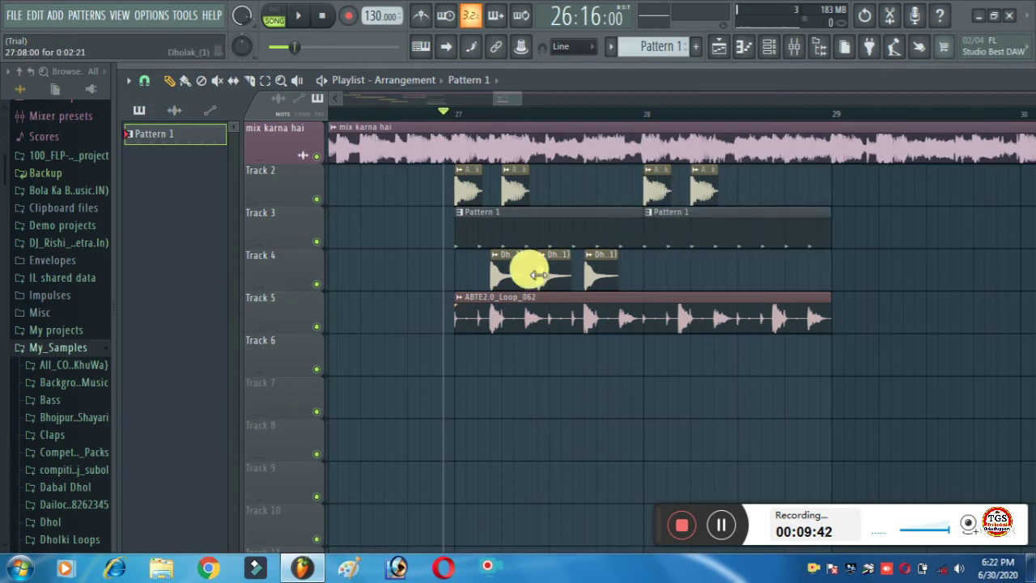
- Place Dholak_(1) clips on Track 4 at steps 4, 8, 12 and 16 of bar 28, and play from step 15 of bar 27
{"action": "left_click", "coordinate": [672, 257]}
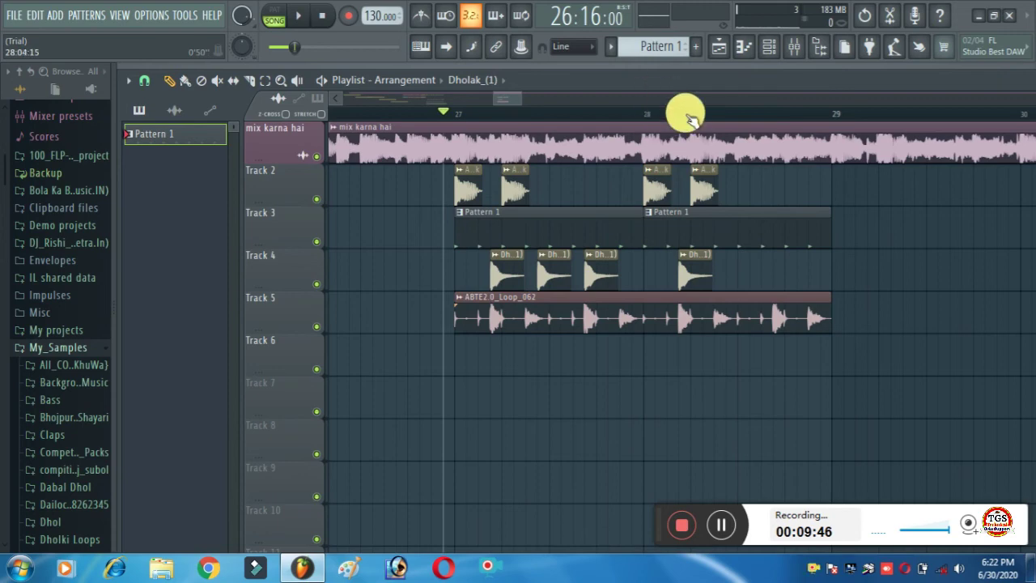
{"action": "scroll", "coordinate": [687, 116], "scroll_direction": "up", "scroll_amount": 1}
{"action": "scroll", "coordinate": [687, 115], "scroll_direction": "up", "scroll_amount": 3}
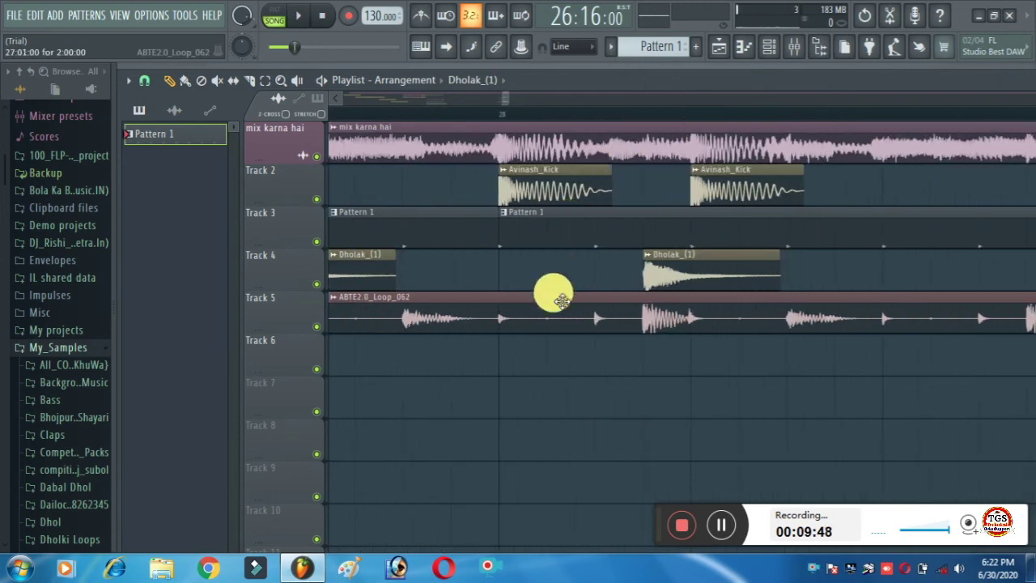
{"action": "scroll", "coordinate": [727, 105], "scroll_direction": "down", "scroll_amount": 2}
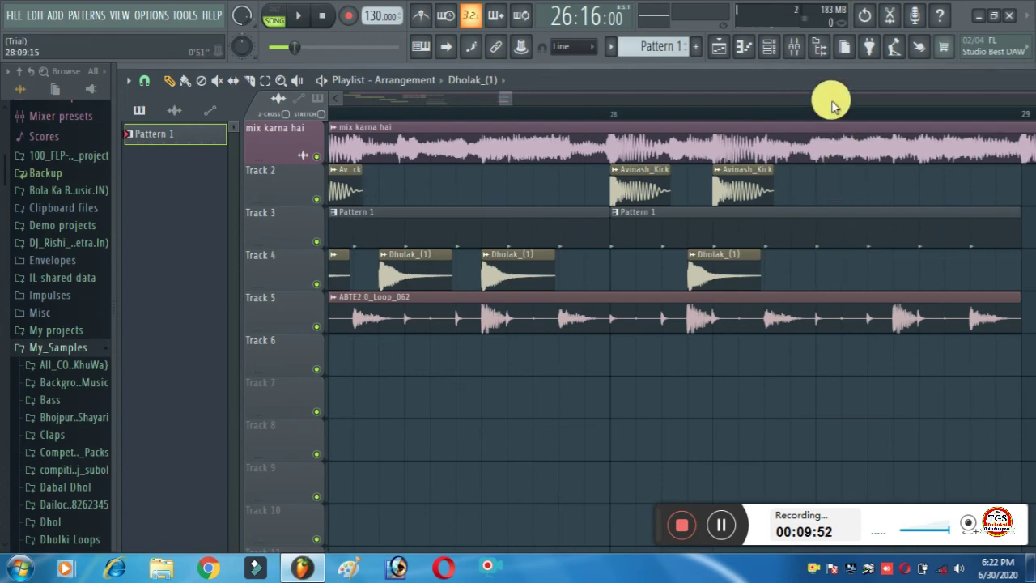
{"action": "left_click", "coordinate": [897, 262]}
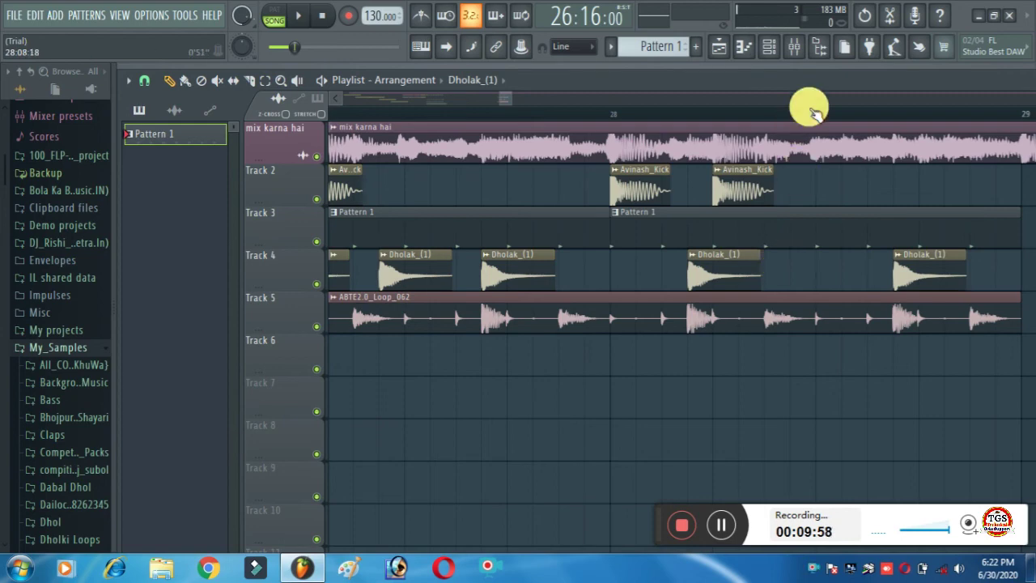
{"action": "scroll", "coordinate": [810, 111], "scroll_direction": "down", "scroll_amount": 3}
{"action": "left_click", "coordinate": [925, 264]}
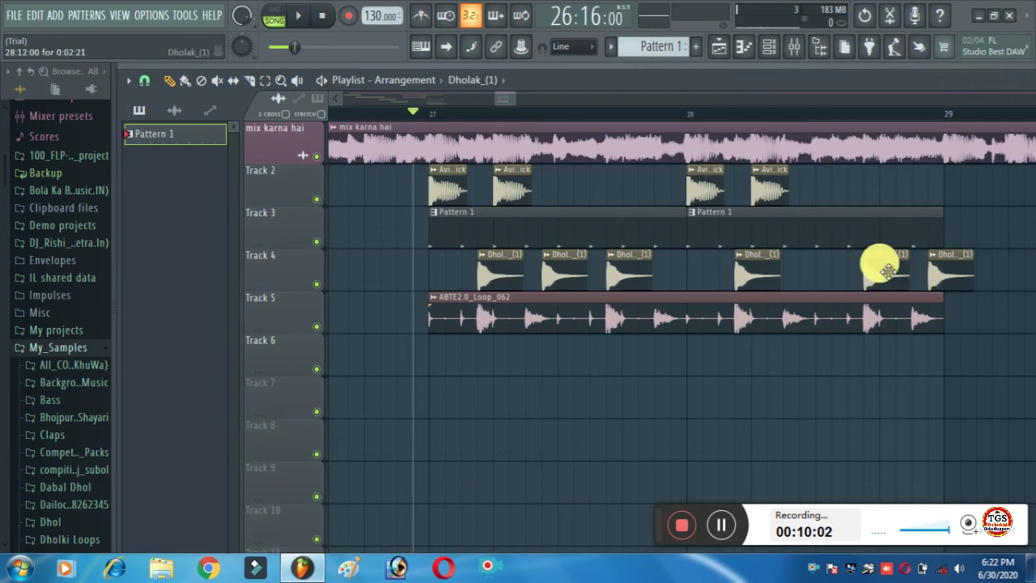
{"action": "left_click_drag", "start_coordinate": [888, 269], "coordinate": [872, 268]}
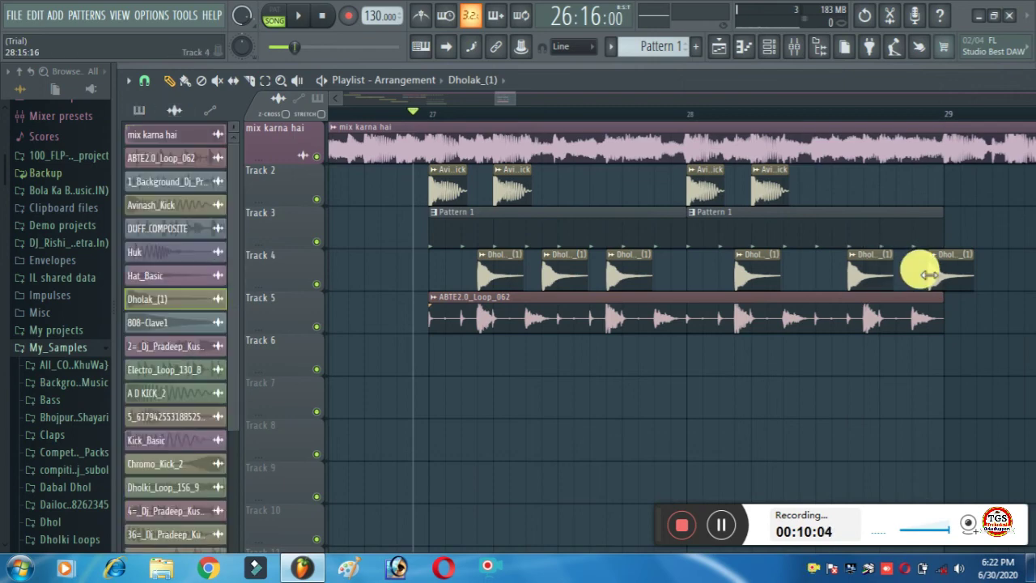
{"action": "left_click", "coordinate": [798, 258]}
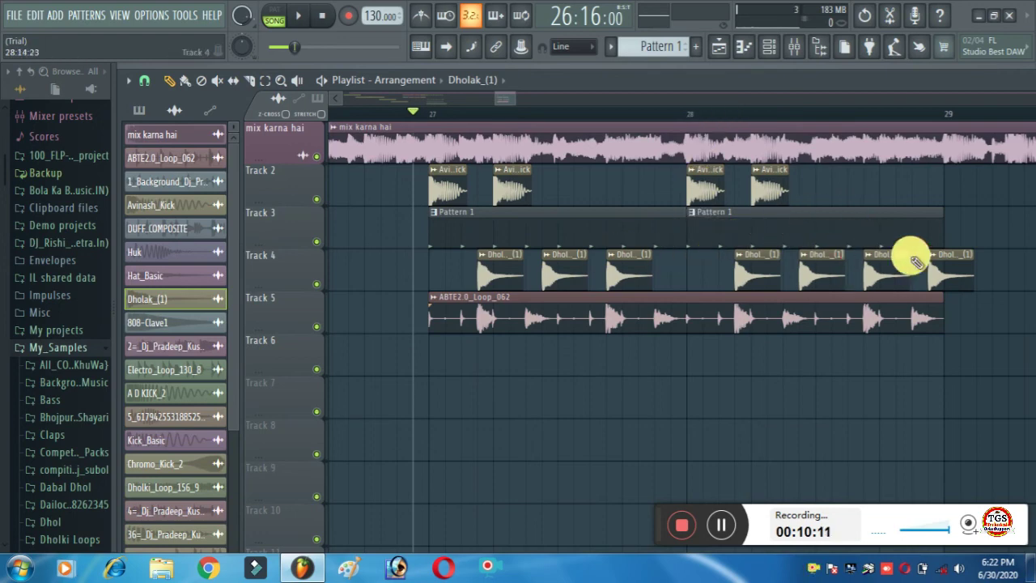
{"action": "left_click", "coordinate": [655, 114]}
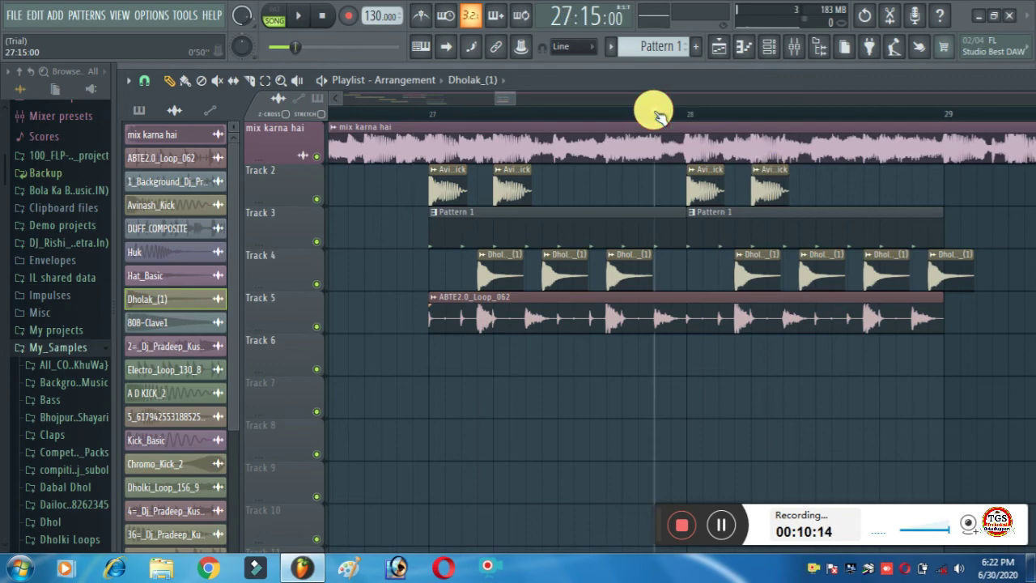
{"action": "key", "text": "space"}
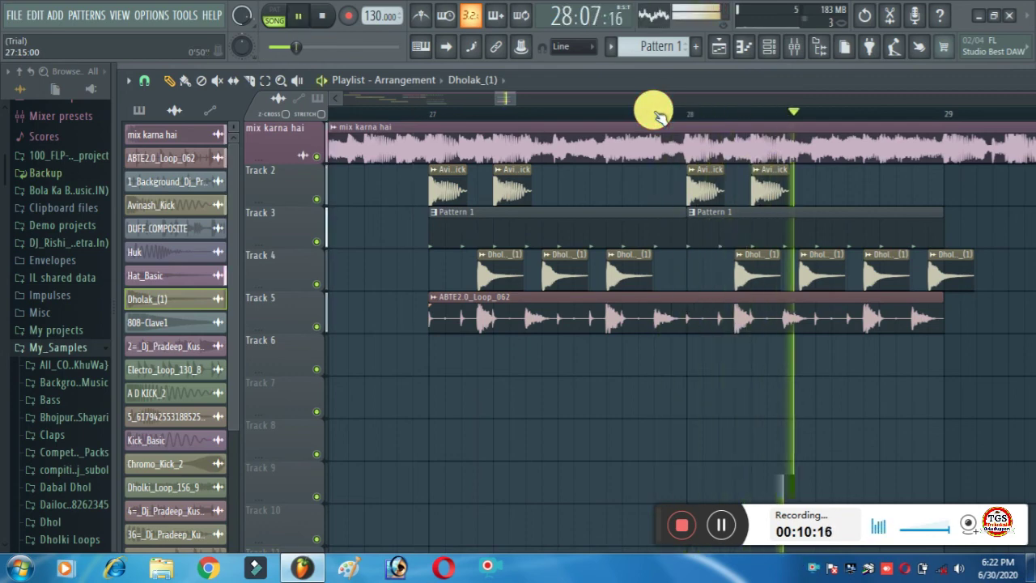
- Play the two-bar beat at bars 27–28 with its lead-in, starting from step 13 of bar 26, and stop playback
{"action": "key", "text": "space"}
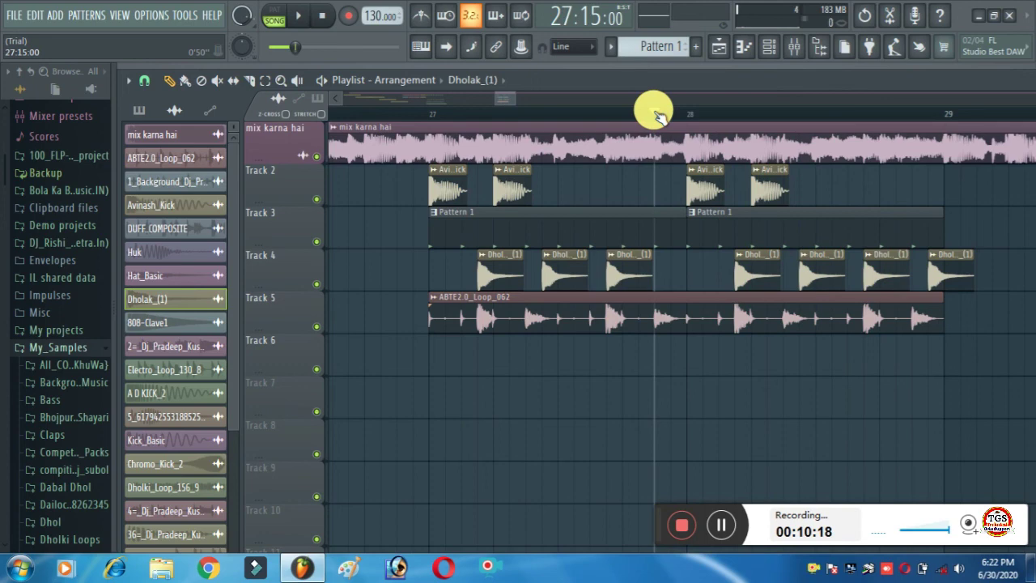
{"action": "scroll", "coordinate": [653, 114], "scroll_direction": "down", "scroll_amount": 3}
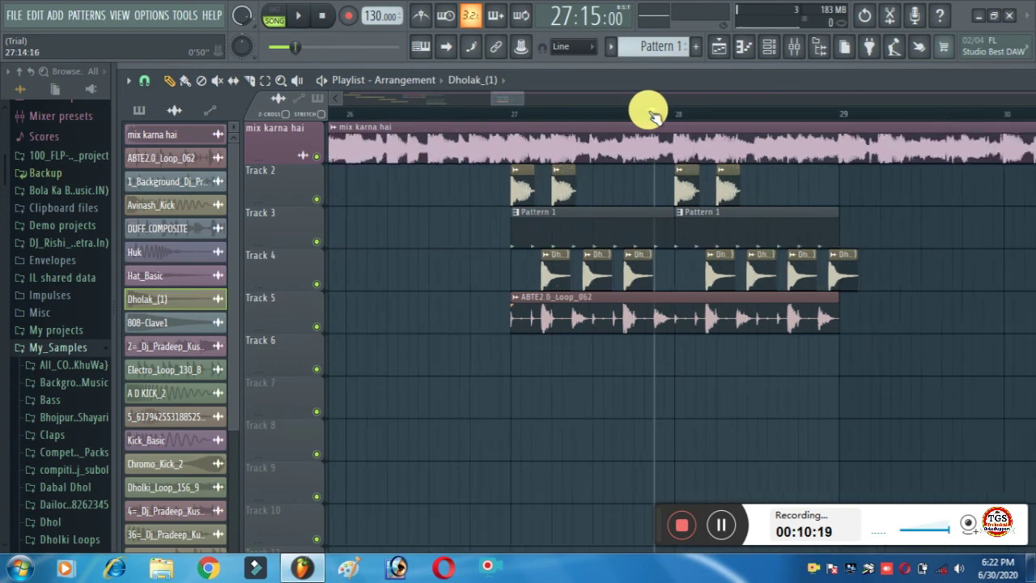
{"action": "left_click", "coordinate": [520, 115]}
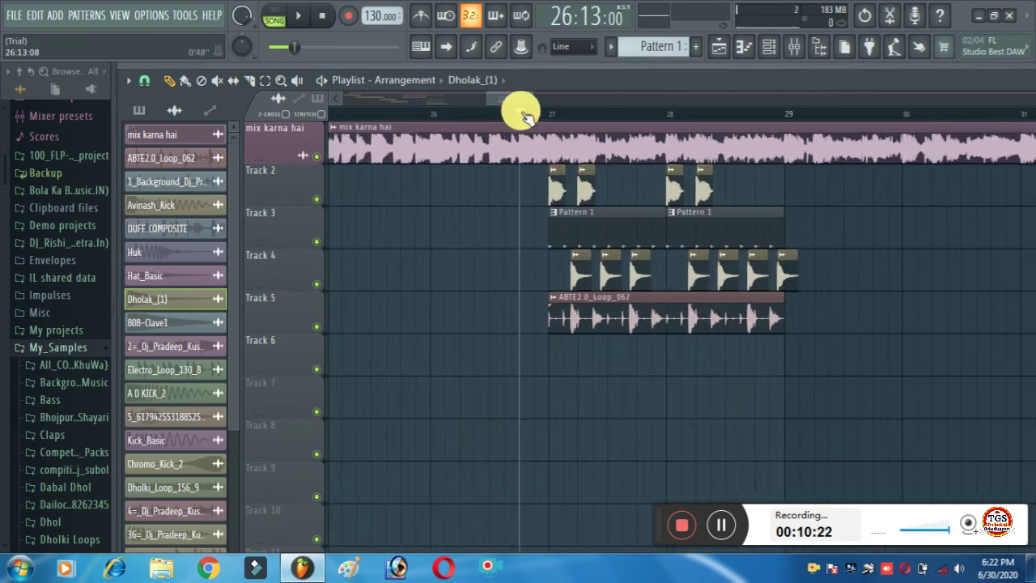
{"action": "key", "text": "space"}
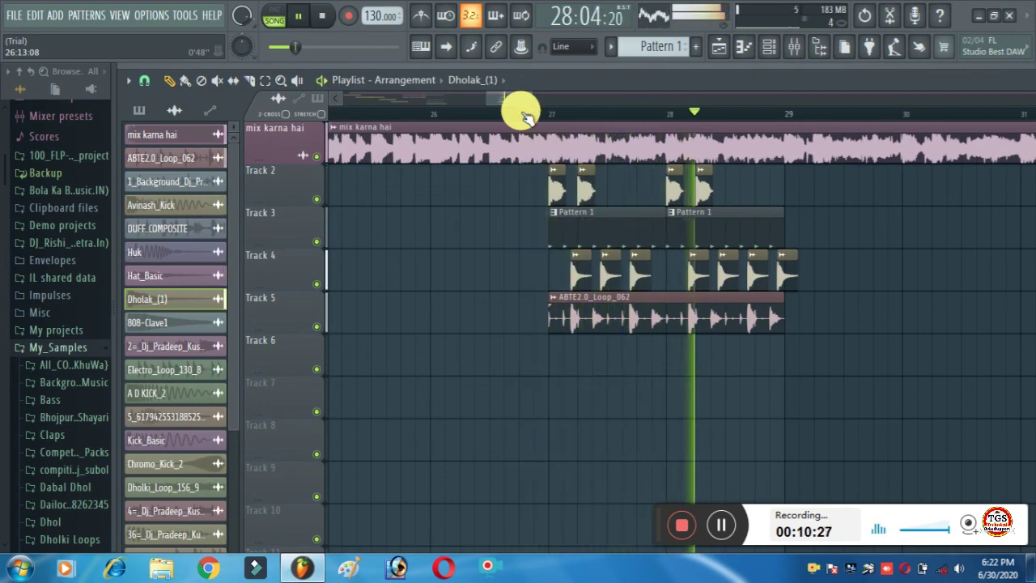
{"action": "key", "text": "space"}
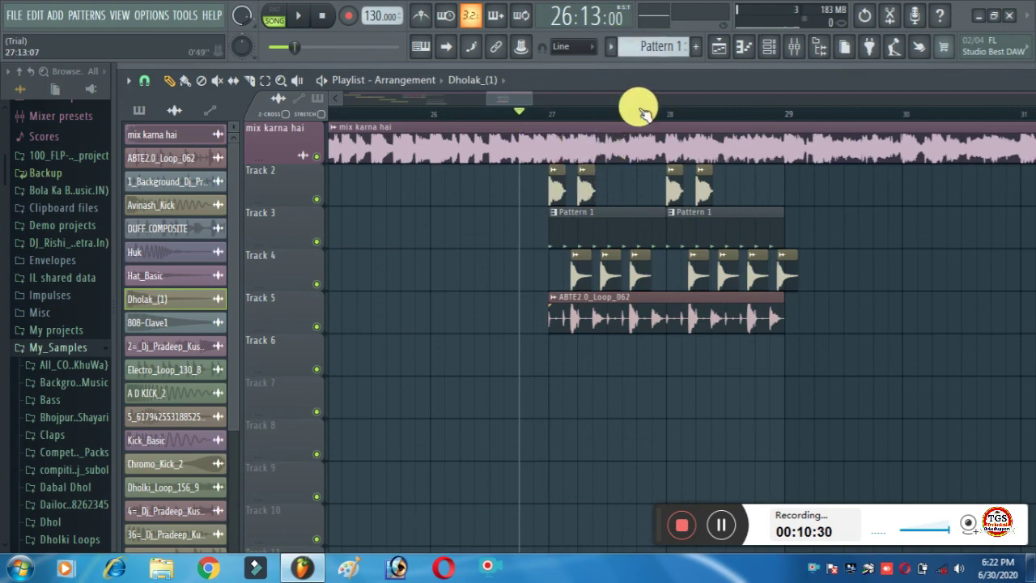
- Show the whole arrangement from bar 1 and set the playback position to the start of bar 9
{"action": "scroll", "coordinate": [640, 116], "scroll_direction": "down", "scroll_amount": 6}
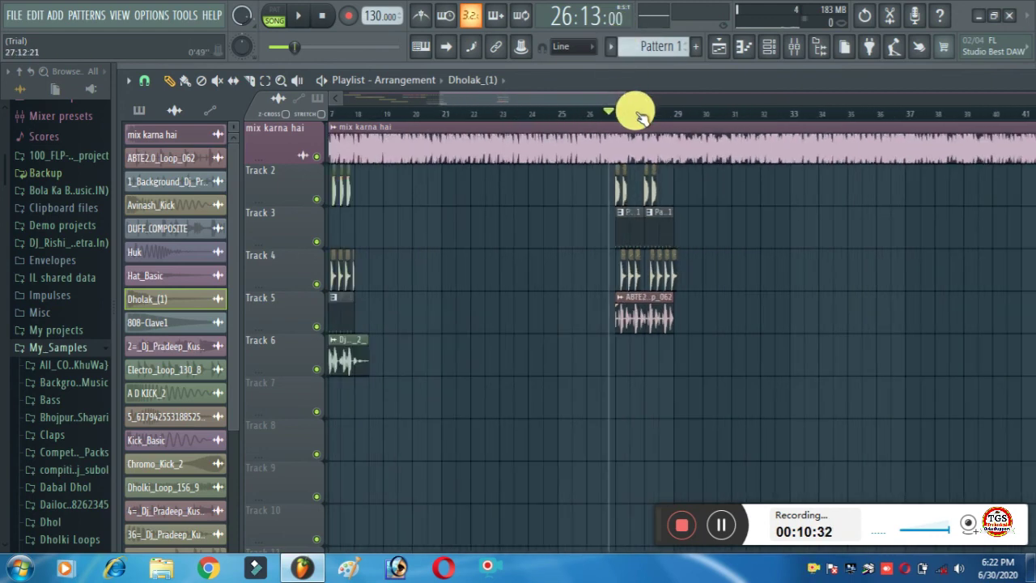
{"action": "scroll", "coordinate": [639, 116], "scroll_direction": "down", "scroll_amount": 3}
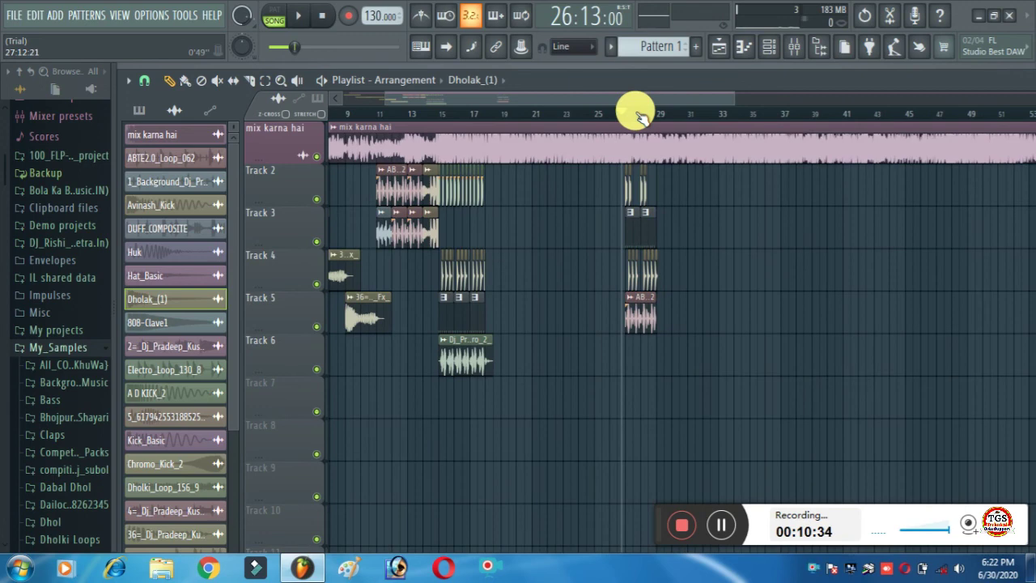
{"action": "scroll", "coordinate": [639, 115], "scroll_direction": "down", "scroll_amount": 4}
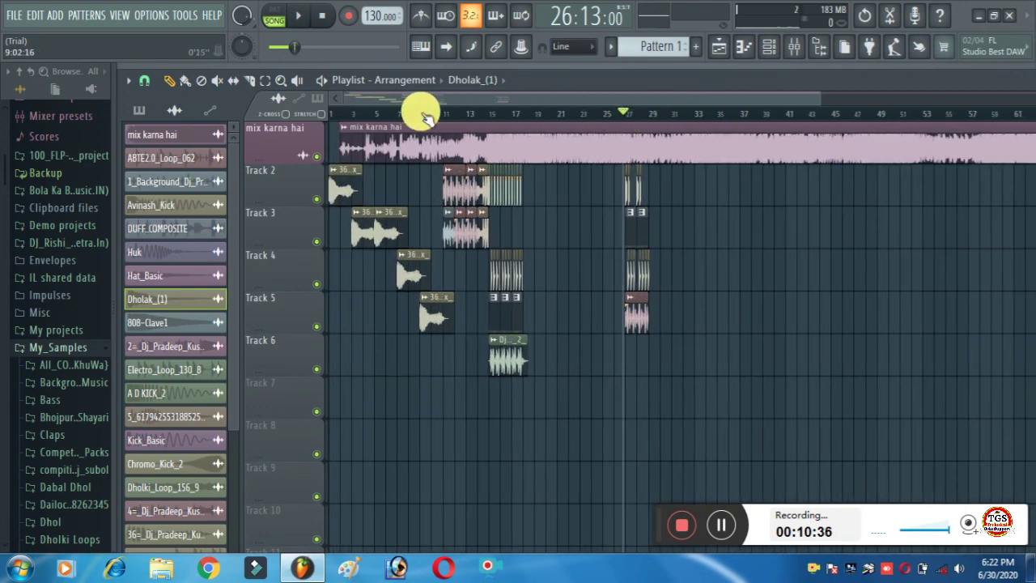
{"action": "left_click", "coordinate": [420, 113]}
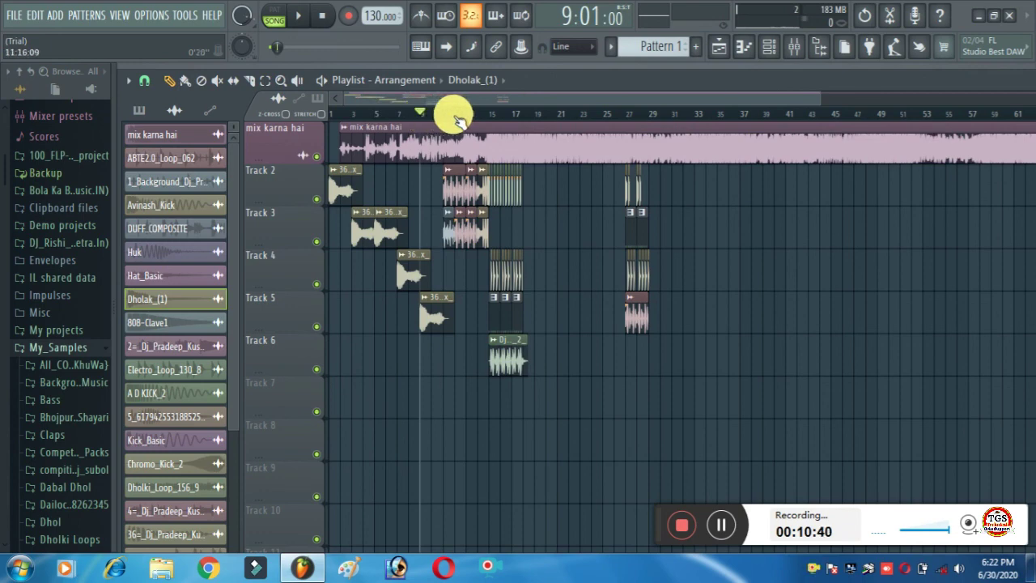
{"action": "scroll", "coordinate": [543, 283], "scroll_direction": "down", "scroll_amount": 1}
{"action": "scroll", "coordinate": [556, 131], "scroll_direction": "up", "scroll_amount": 1}
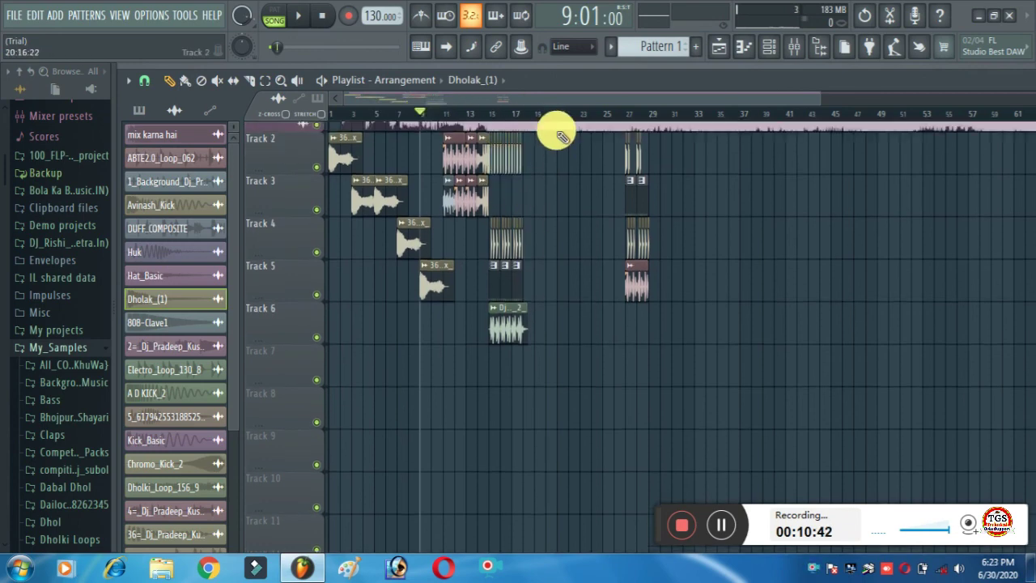